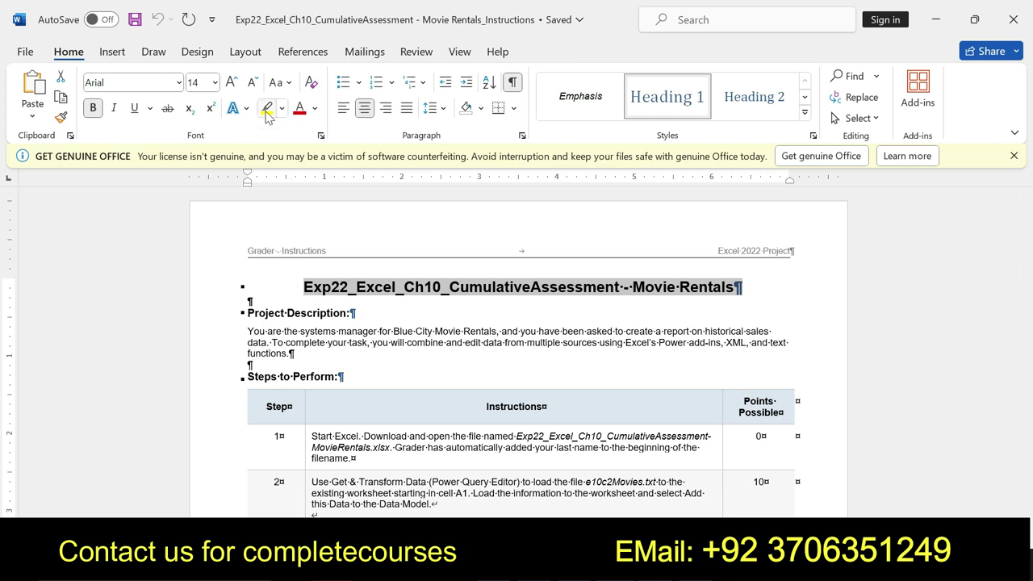
Highlight the document title and the Project Description paragraph in yellow.
{"action": "left_click", "coordinate": [266, 109]}
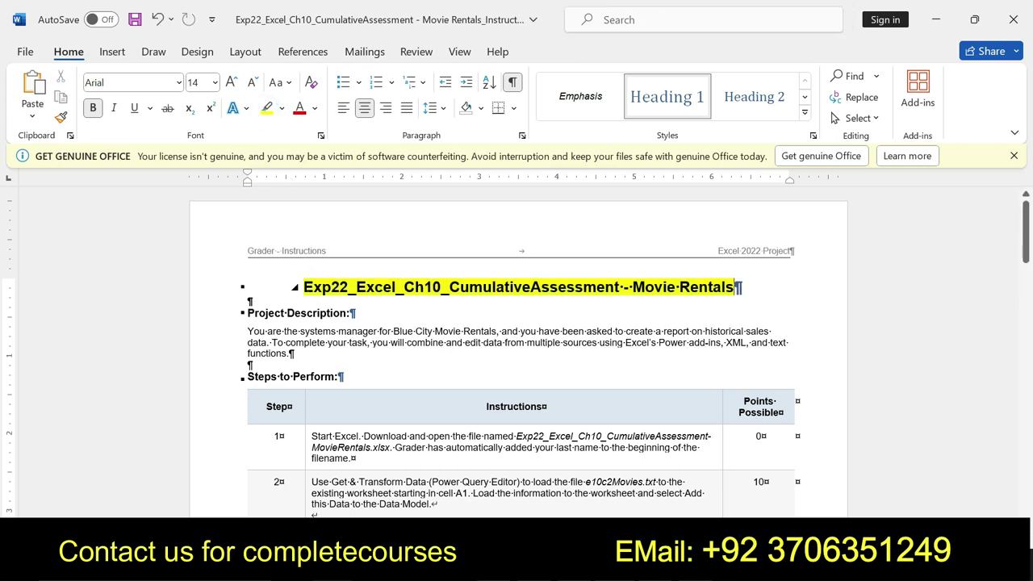
{"action": "left_click_drag", "start_coordinate": [303, 286], "coordinate": [737, 287]}
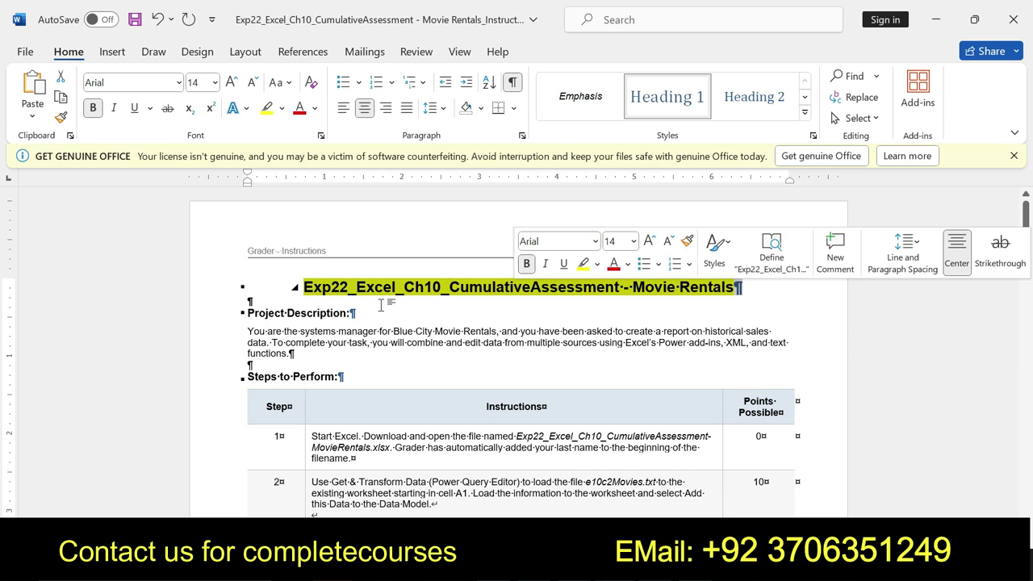
{"action": "left_click_drag", "start_coordinate": [246, 313], "coordinate": [766, 353]}
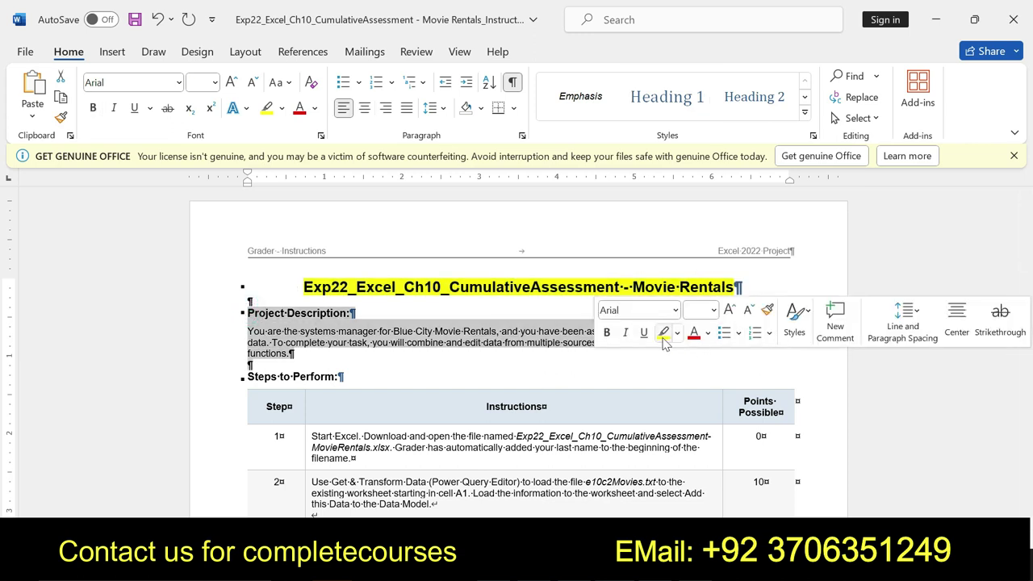
{"action": "left_click", "coordinate": [662, 332]}
Reselect the title and Project Description text, then bring the Movie Rentals workbook forward.
{"action": "left_click_drag", "start_coordinate": [300, 287], "coordinate": [741, 287]}
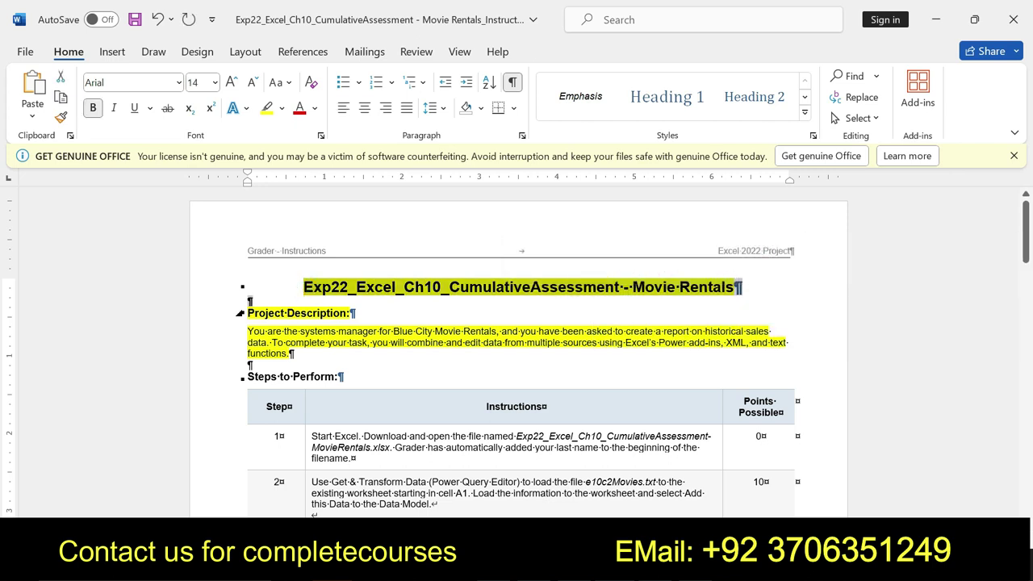
{"action": "left_click_drag", "start_coordinate": [240, 313], "coordinate": [246, 355]}
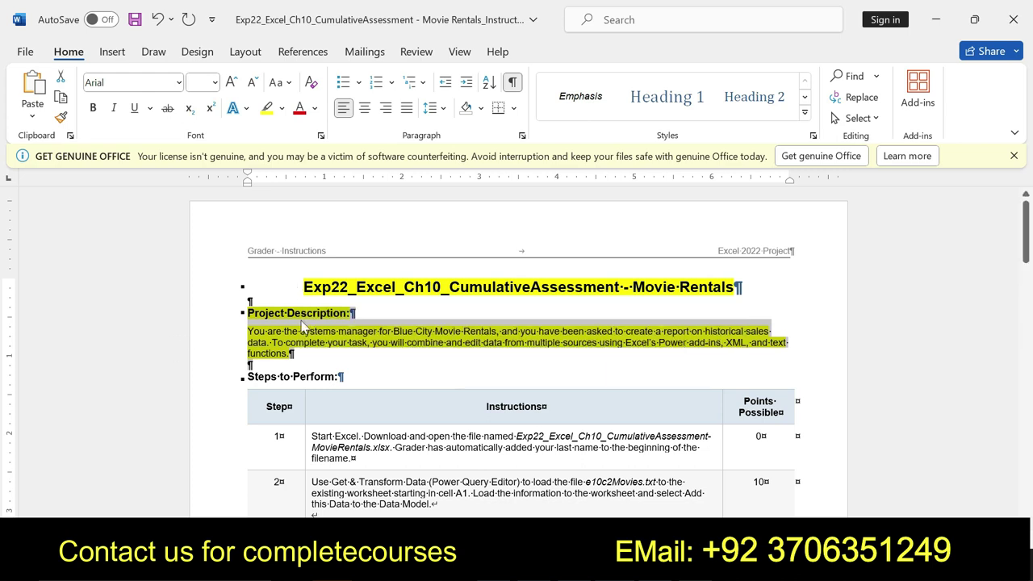
{"action": "left_click", "coordinate": [262, 317]}
{"action": "left_click_drag", "start_coordinate": [262, 317], "coordinate": [294, 354]}
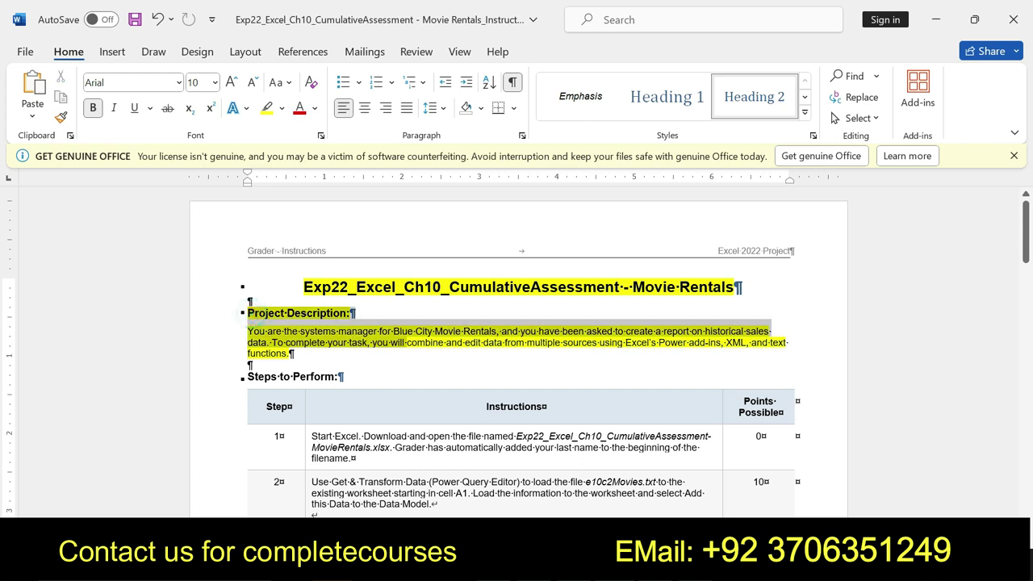
{"action": "key", "text": "alt+Tab"}
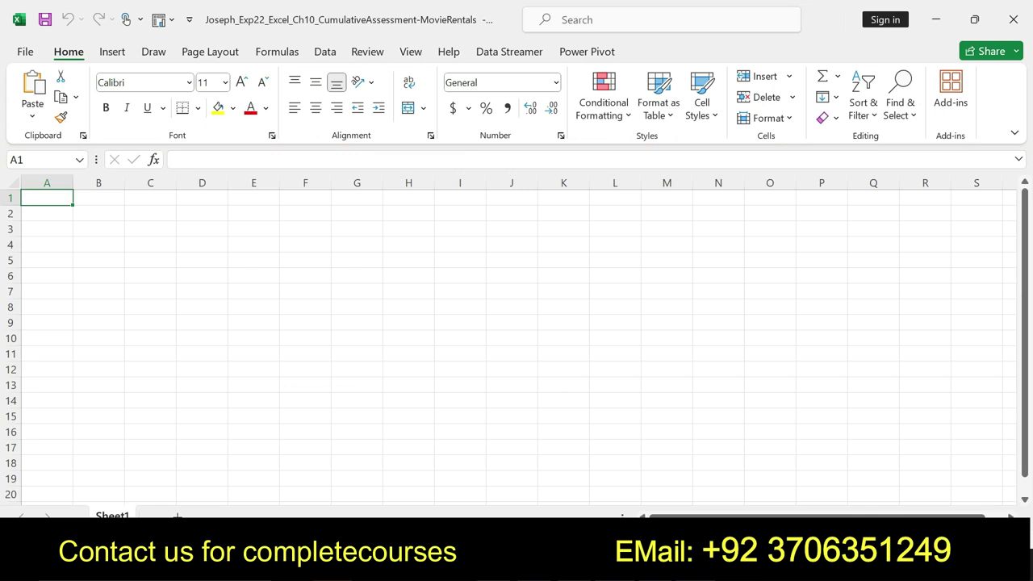
In Word, undo the yellow highlights and revert the bold and highlight tried on step 1.
{"action": "key", "text": "alt+Tab"}
{"action": "key", "text": "ctrl+z"}
{"action": "key", "text": "ctrl+z"}
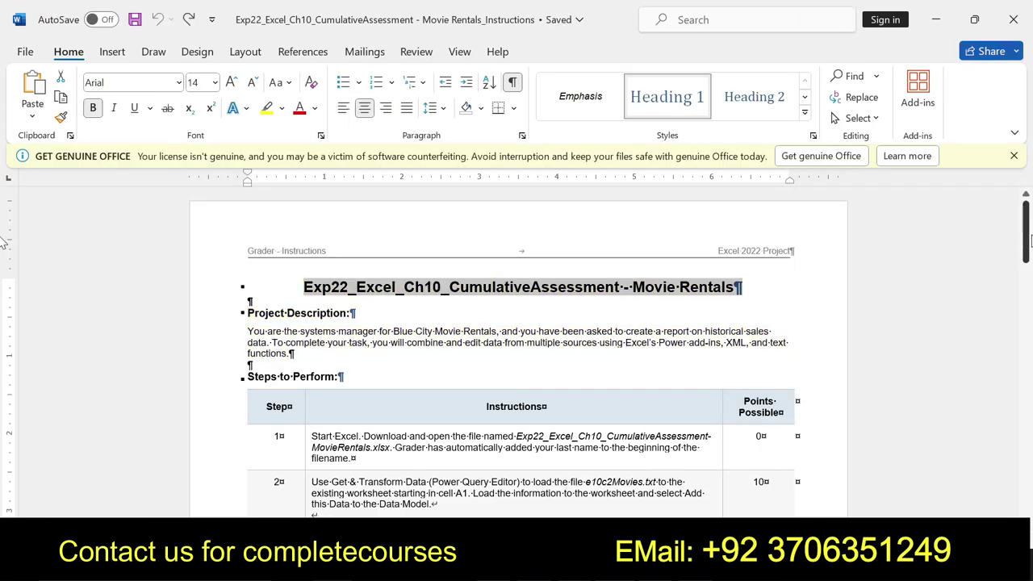
{"action": "left_click_drag", "start_coordinate": [1025, 236], "coordinate": [1027, 251]}
{"action": "mouse_move", "coordinate": [312, 365]}
{"action": "left_mouse_down"}
{"action": "mouse_move", "coordinate": [332, 365]}
{"action": "mouse_move", "coordinate": [357, 388]}
{"action": "left_mouse_up"}
{"action": "left_click", "coordinate": [367, 362]}
{"action": "left_click", "coordinate": [421, 362]}
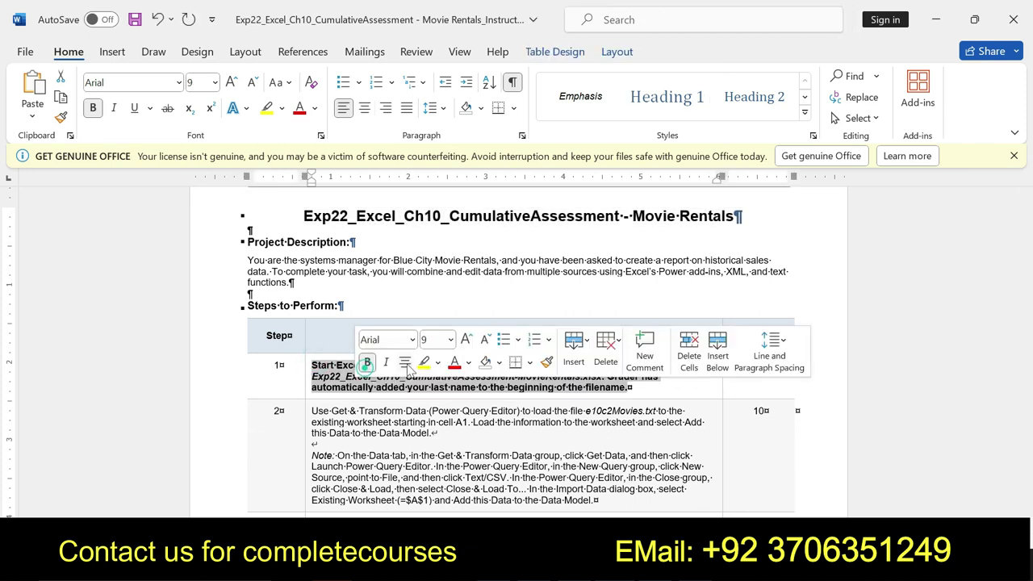
{"action": "left_click_drag", "start_coordinate": [312, 364], "coordinate": [634, 388]}
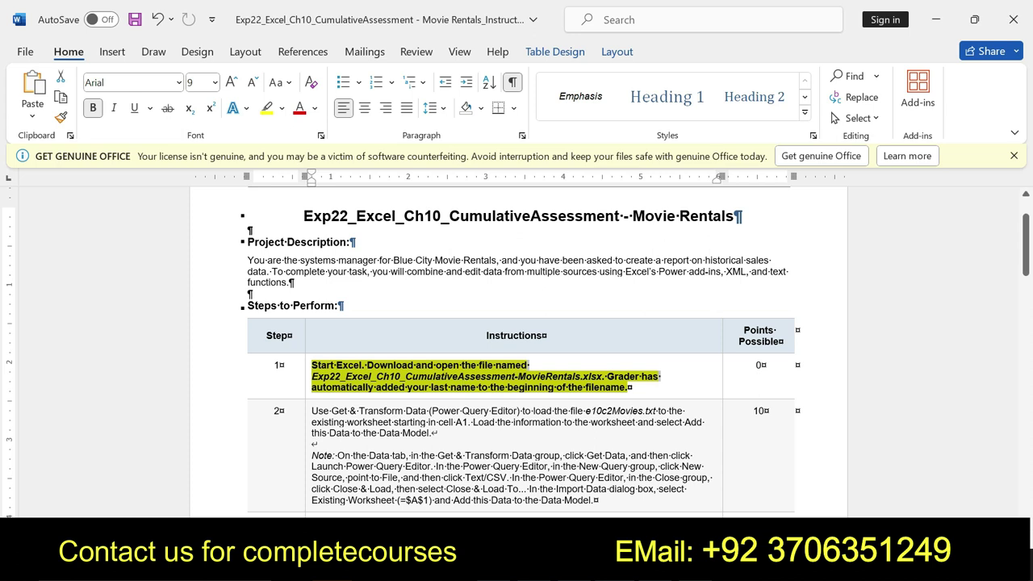
{"action": "key", "text": "ctrl+z"}
{"action": "key", "text": "ctrl+z"}
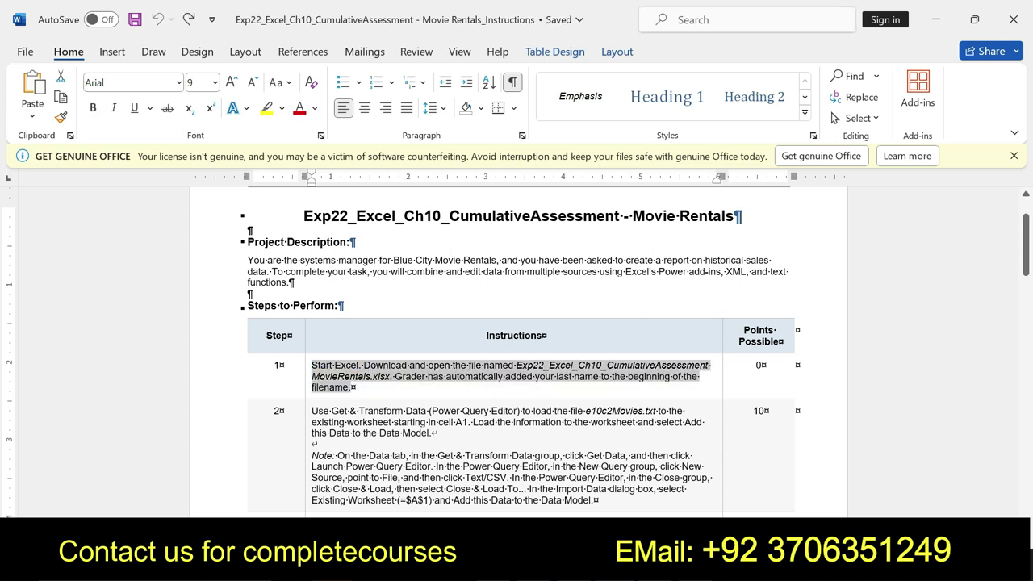
Make the step 2 instructions and note bold, then reselect the Note paragraph.
{"action": "left_click_drag", "start_coordinate": [313, 413], "coordinate": [583, 489]}
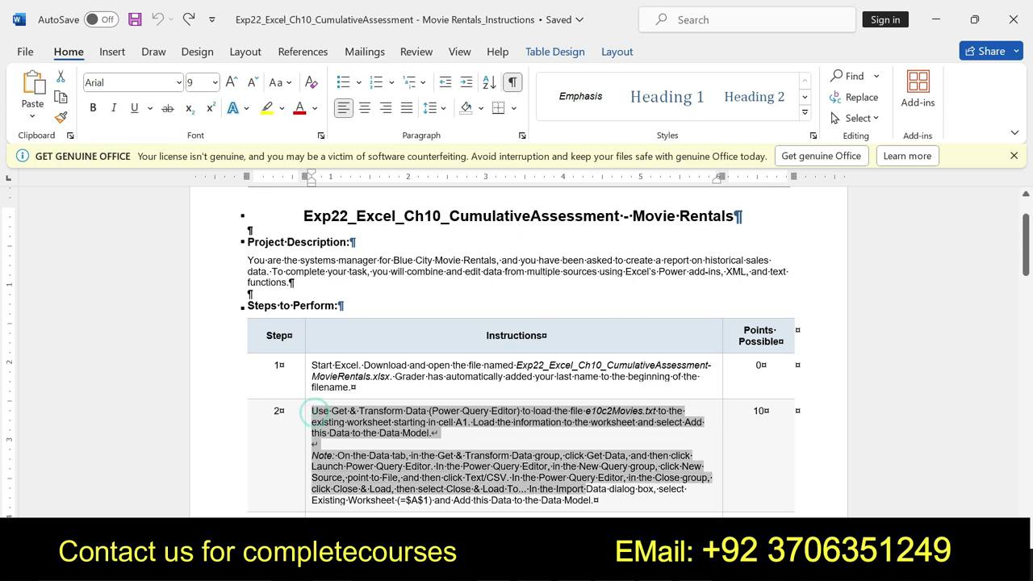
{"action": "left_click", "coordinate": [586, 474]}
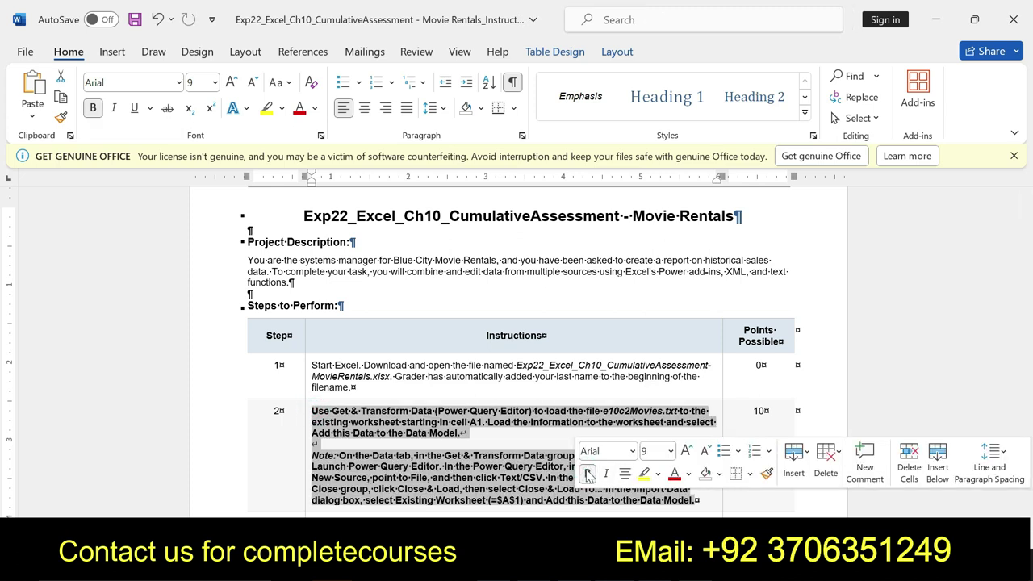
{"action": "left_click", "coordinate": [325, 455]}
{"action": "mouse_move", "coordinate": [325, 456]}
{"action": "left_mouse_down"}
{"action": "mouse_move", "coordinate": [622, 455]}
{"action": "mouse_move", "coordinate": [488, 496]}
{"action": "left_mouse_up"}
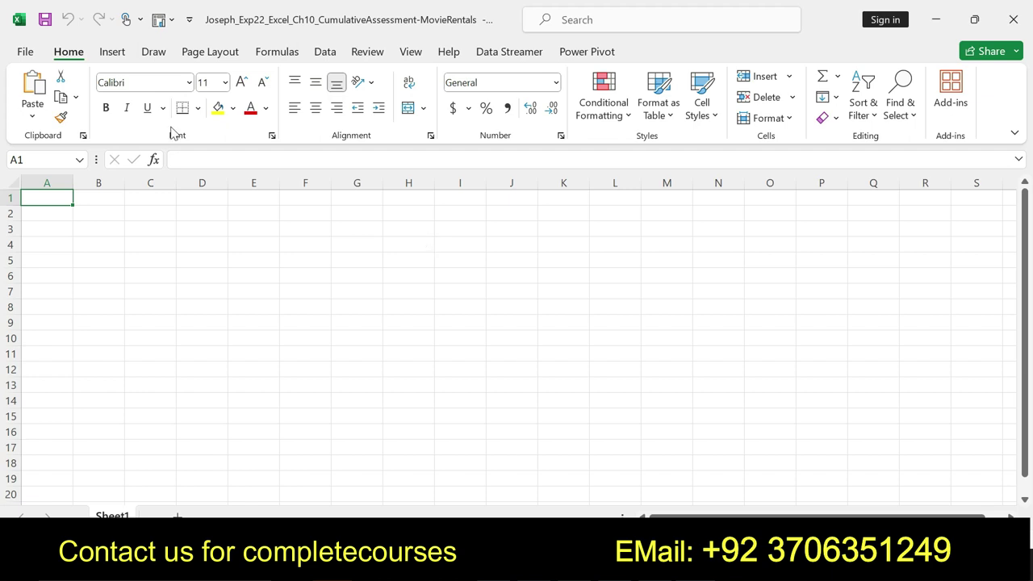
Go to Excel's Data tab and expand the Get Data list of import sources.
{"action": "left_click", "coordinate": [325, 51]}
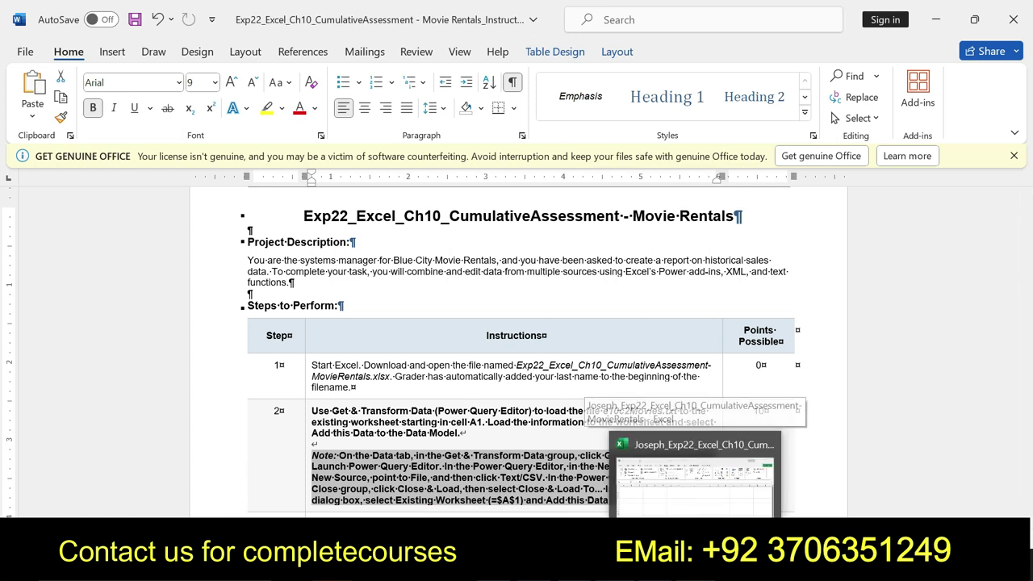
{"action": "left_click", "coordinate": [693, 451]}
{"action": "left_click", "coordinate": [41, 113]}
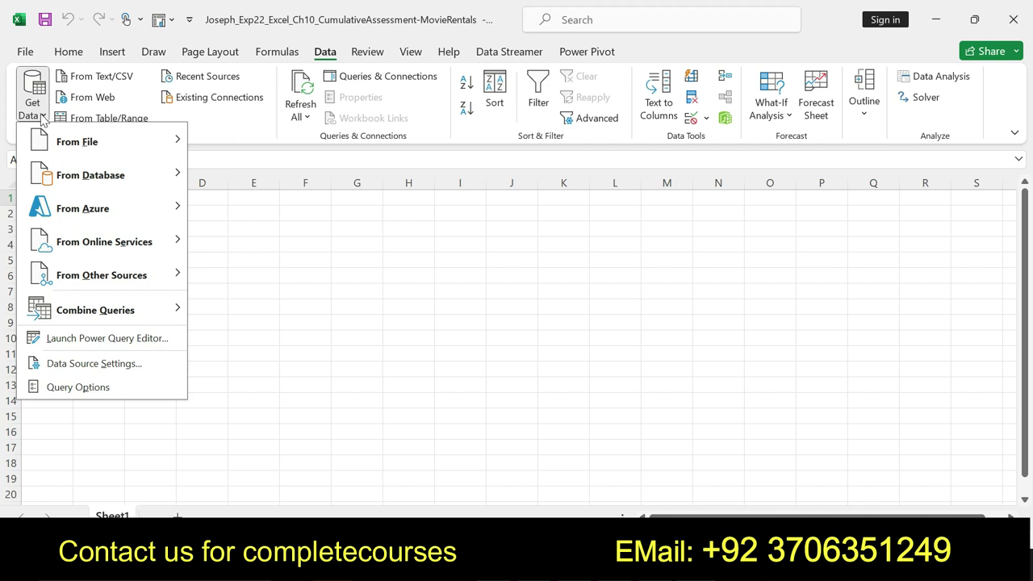
Choose Get Data > From File > From XML to open the Import Data browser.
{"action": "mouse_move", "coordinate": [84, 142]}
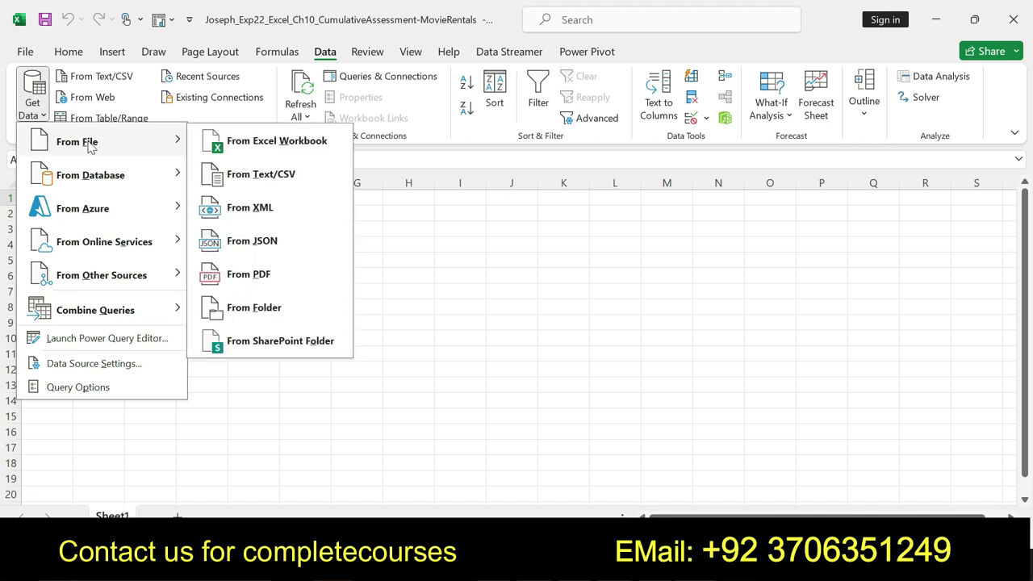
{"action": "left_click", "coordinate": [271, 212]}
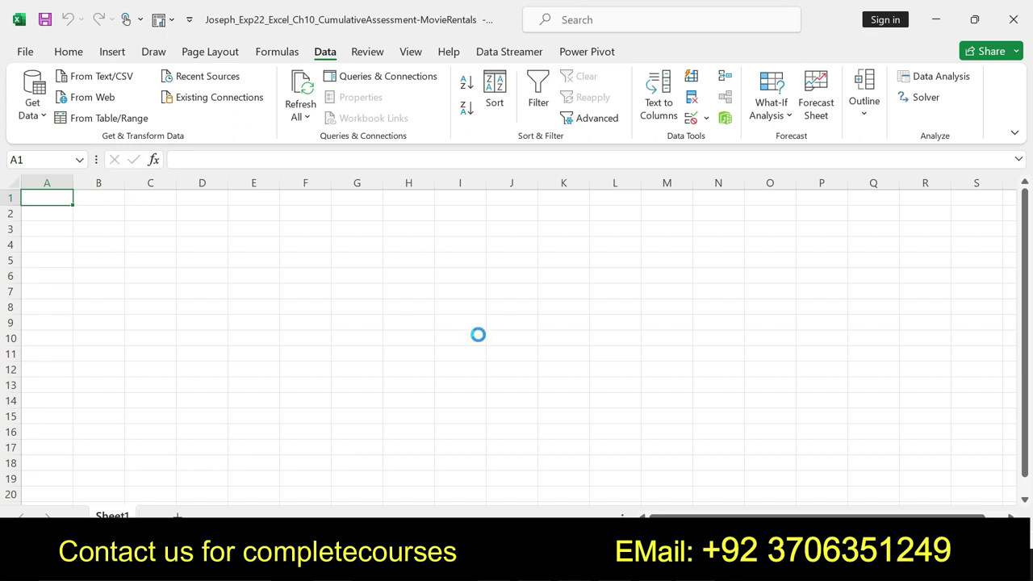
{"action": "left_click", "coordinate": [596, 476]}
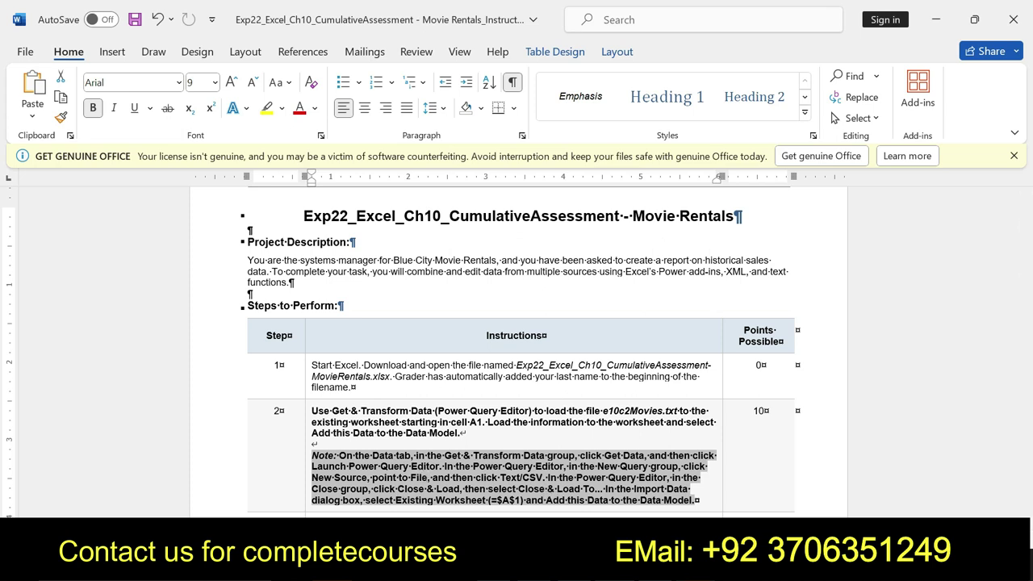
{"action": "key", "text": "alt+Tab"}
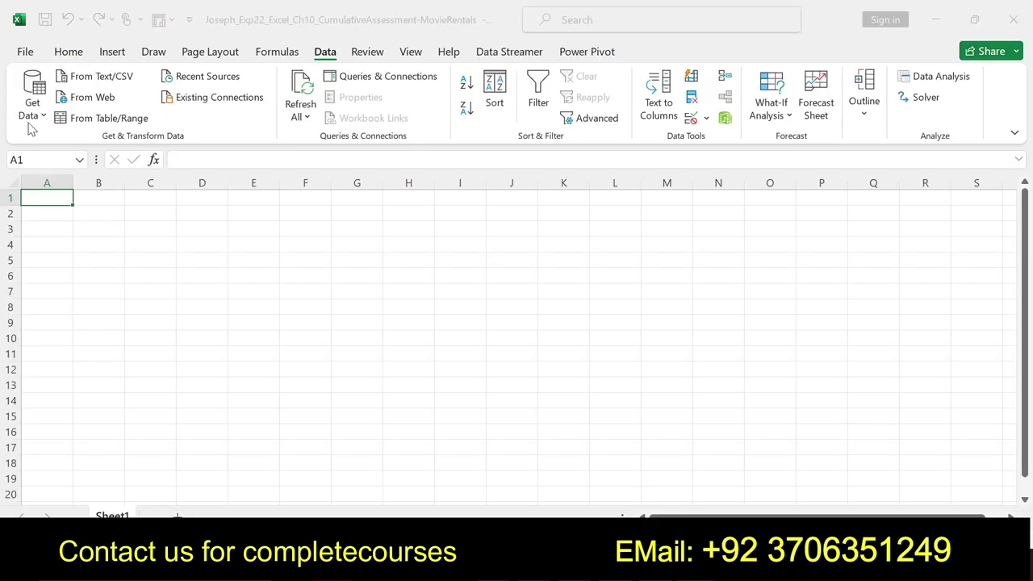
{"action": "left_click", "coordinate": [37, 122]}
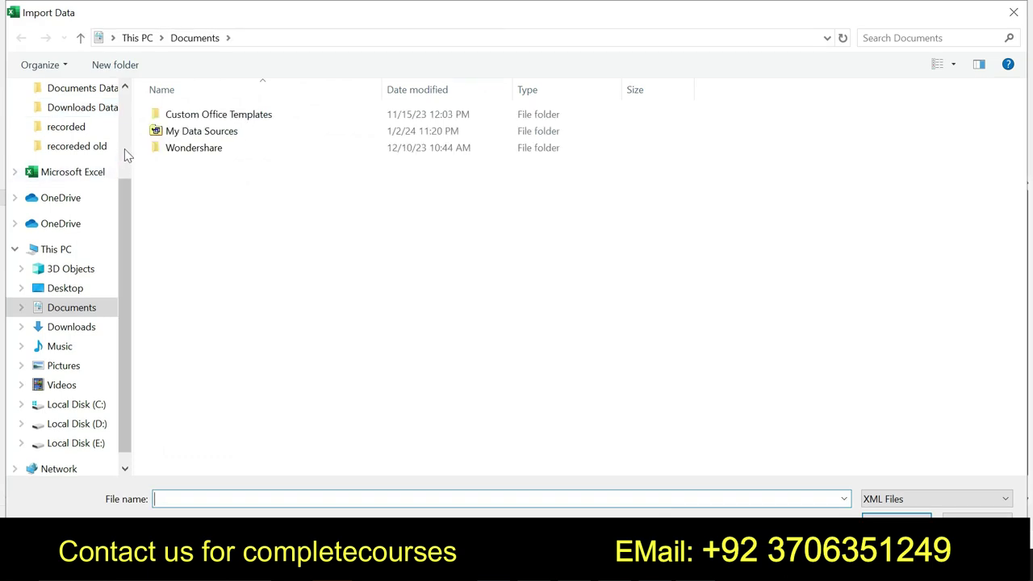
Browse the Pictures, C:, Downloads and Documents folders looking for the XML file.
{"action": "scroll", "coordinate": [129, 147], "scroll_direction": "up", "scroll_amount": 3}
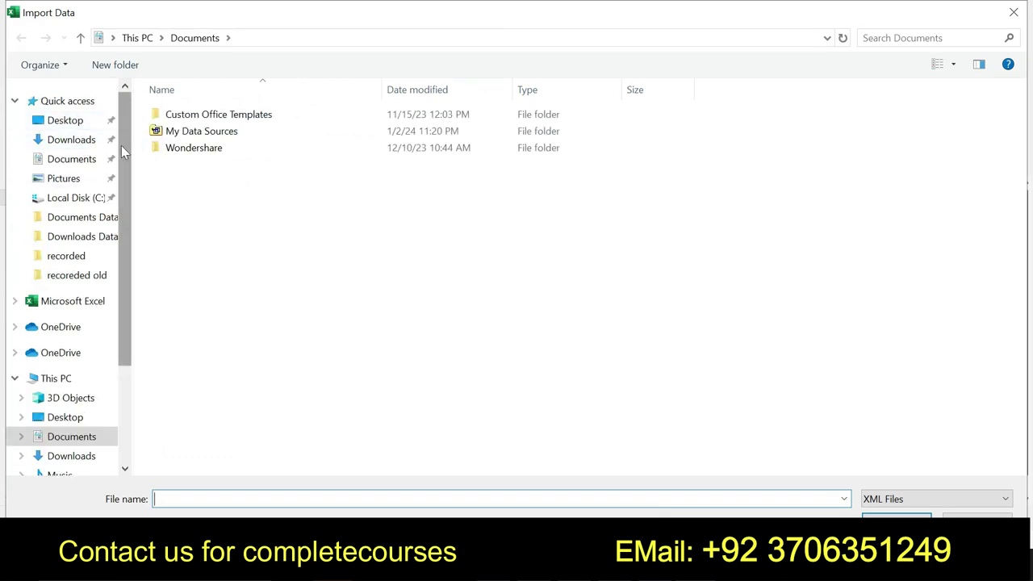
{"action": "left_click", "coordinate": [71, 180]}
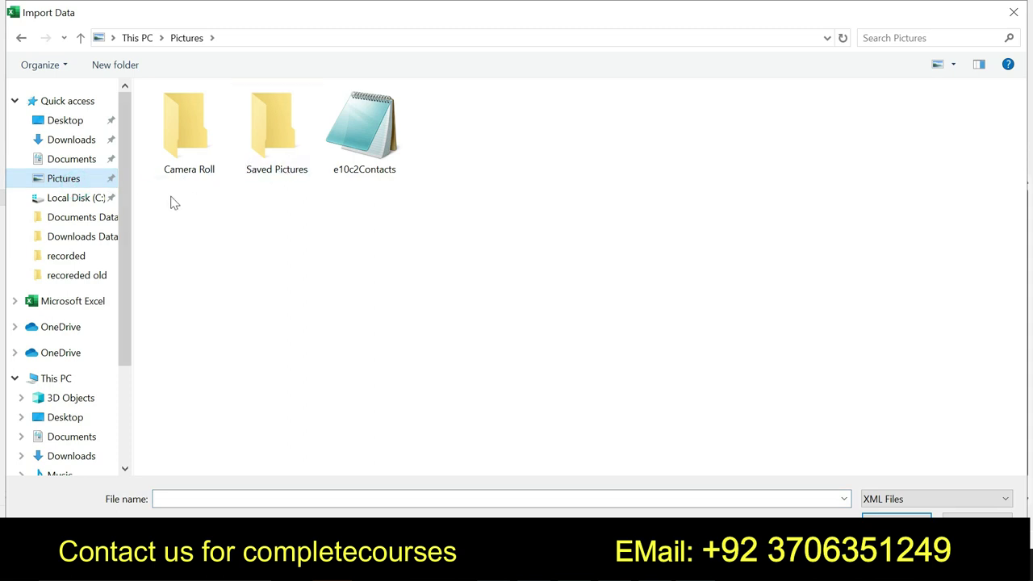
{"action": "left_click", "coordinate": [95, 199]}
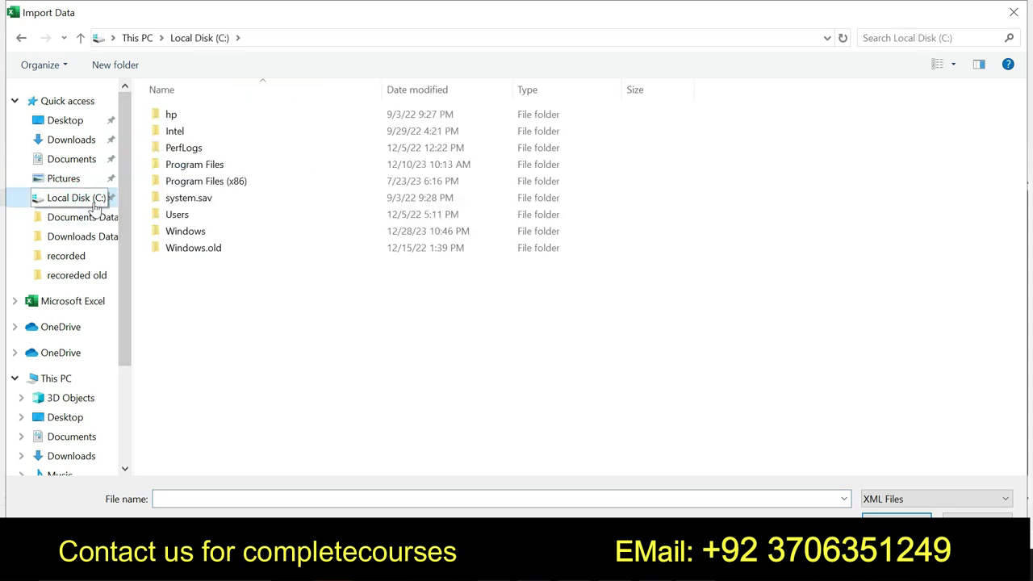
{"action": "left_click", "coordinate": [80, 142]}
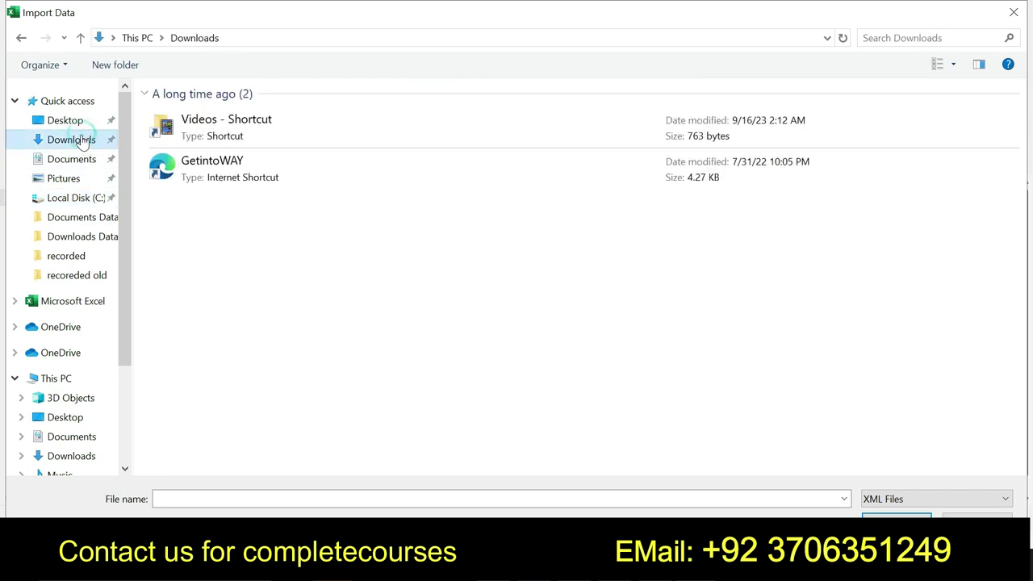
{"action": "left_click", "coordinate": [76, 161]}
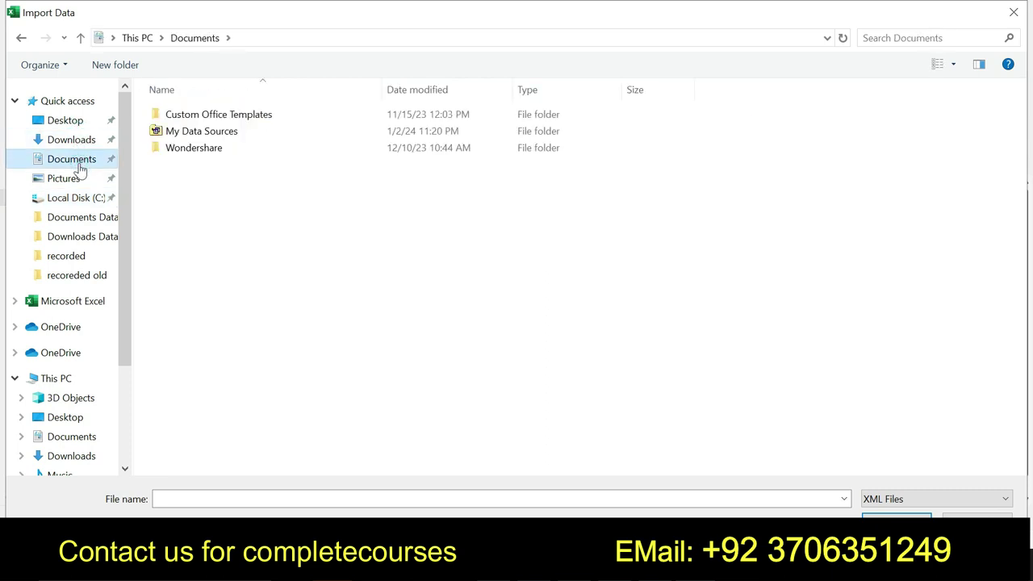
{"action": "left_click", "coordinate": [75, 184]}
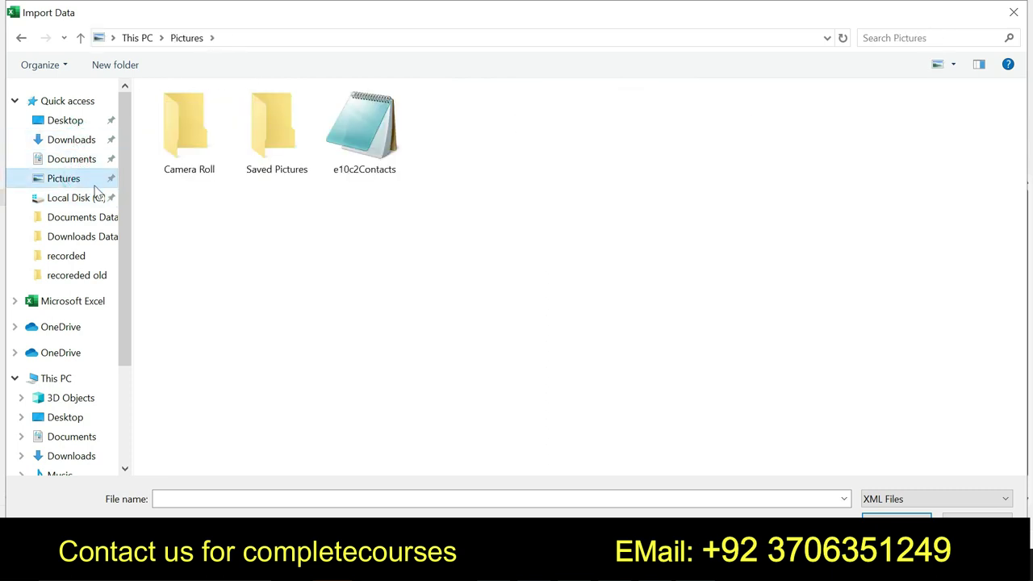
{"action": "left_click", "coordinate": [83, 203]}
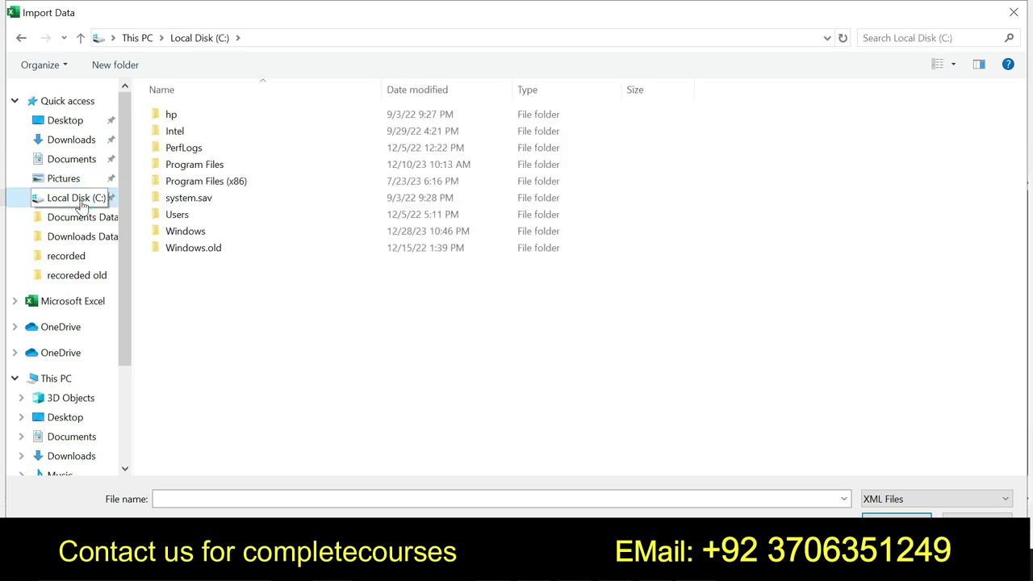
{"action": "left_click", "coordinate": [78, 219]}
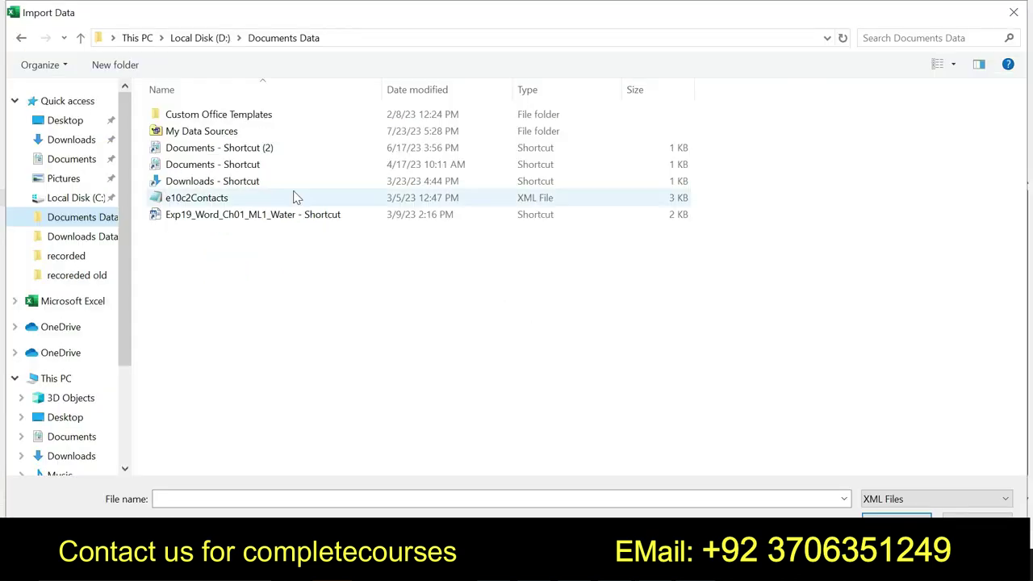
Revisit Pictures, Documents and Downloads, then open the Saved Pictures folder.
{"action": "left_click", "coordinate": [81, 179]}
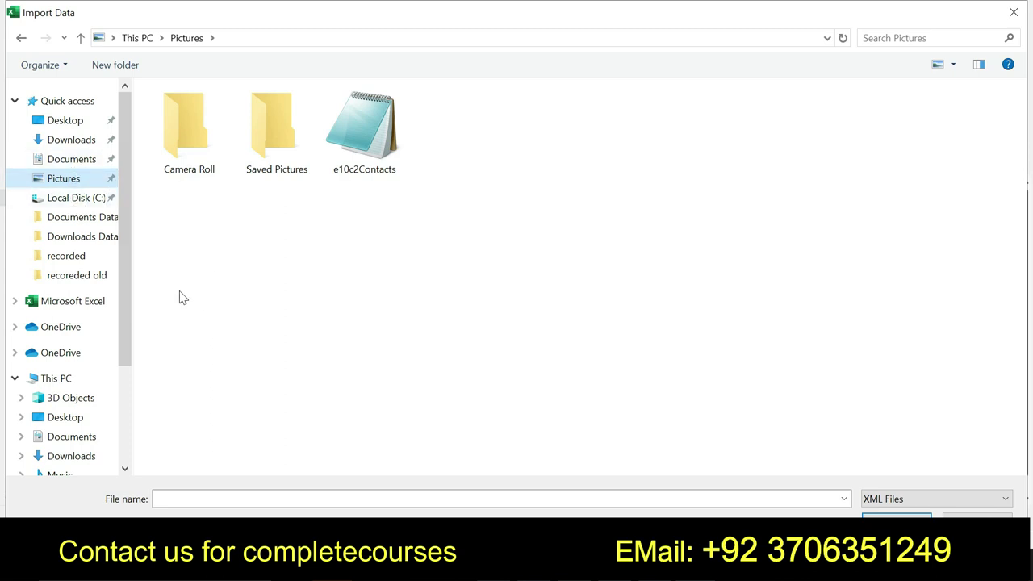
{"action": "left_click", "coordinate": [71, 158]}
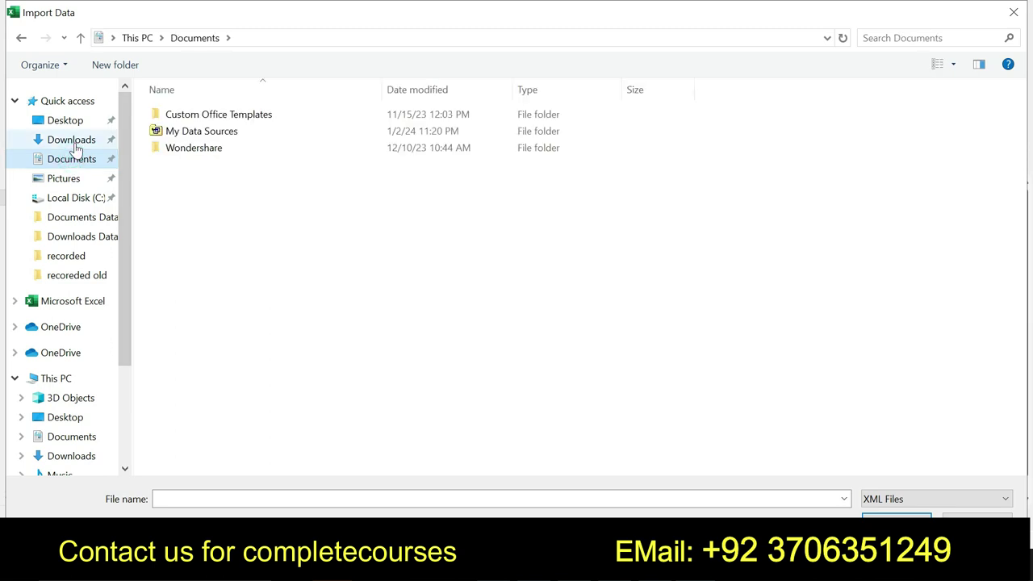
{"action": "left_click", "coordinate": [71, 139]}
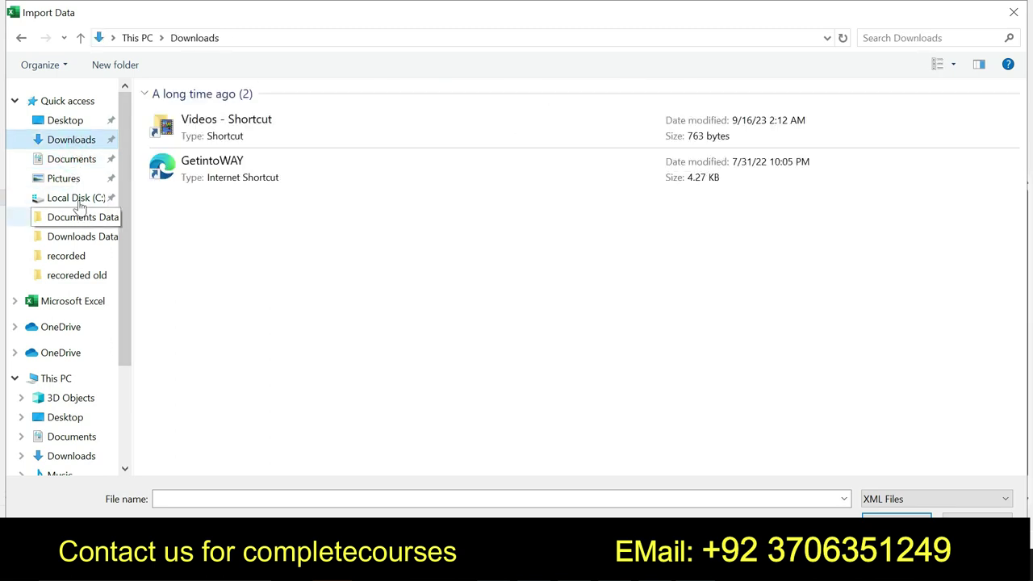
{"action": "left_click", "coordinate": [69, 179]}
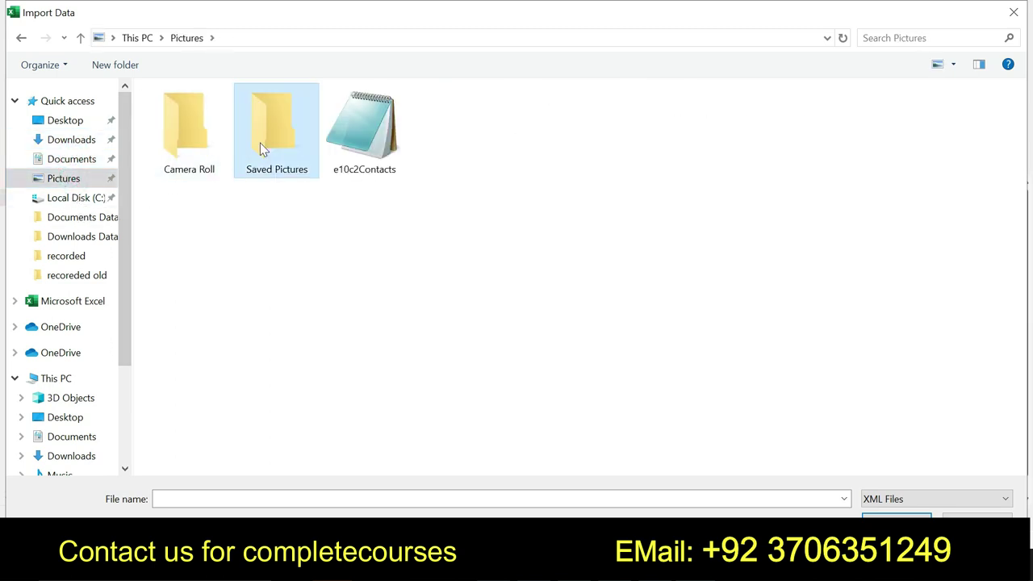
{"action": "double_click", "coordinate": [259, 143]}
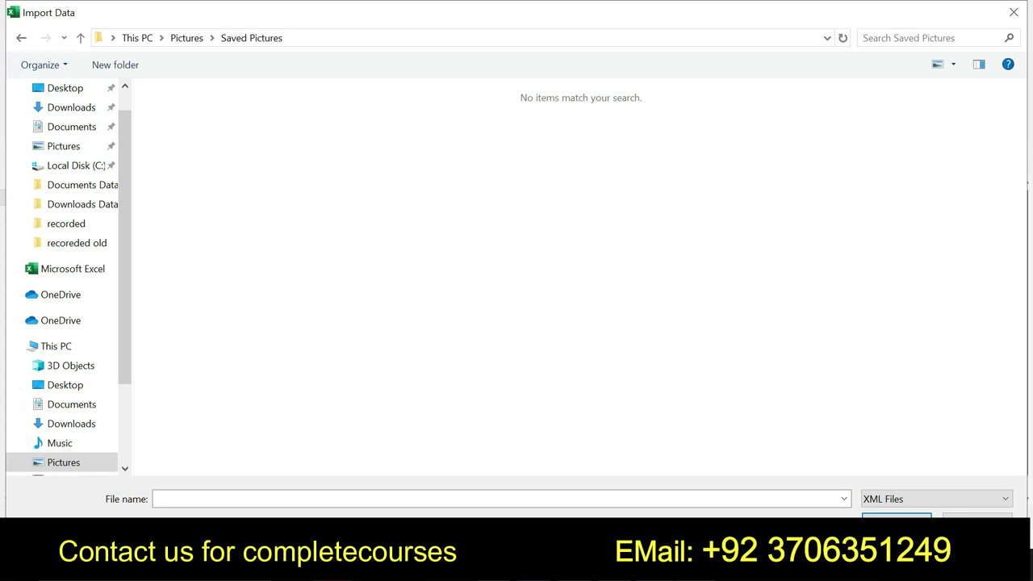
Open e10c2Movies.txt from the archive, save it to Documents, and close Notepad and WinRAR.
{"action": "left_click", "coordinate": [176, 274]}
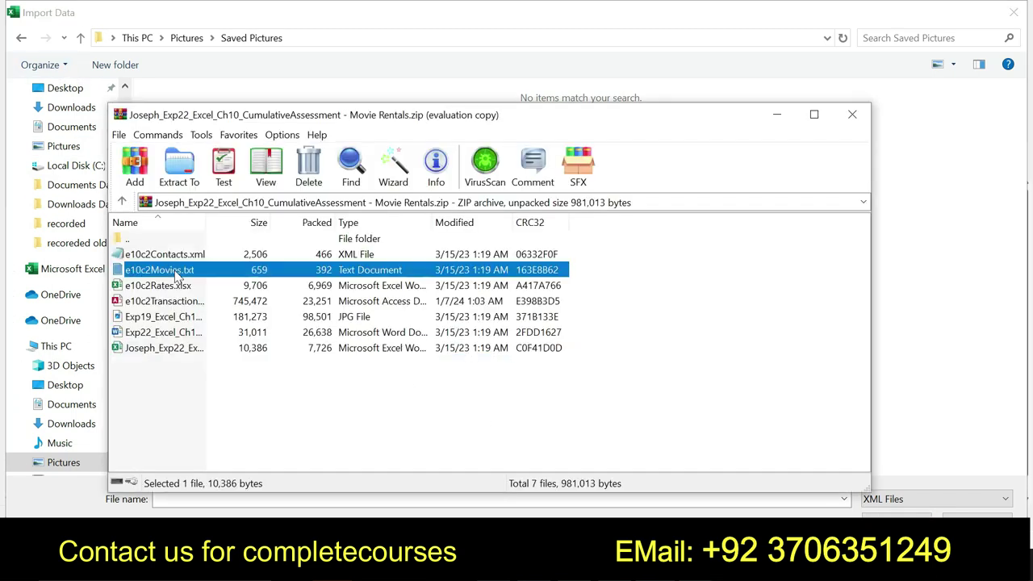
{"action": "double_click", "coordinate": [176, 274]}
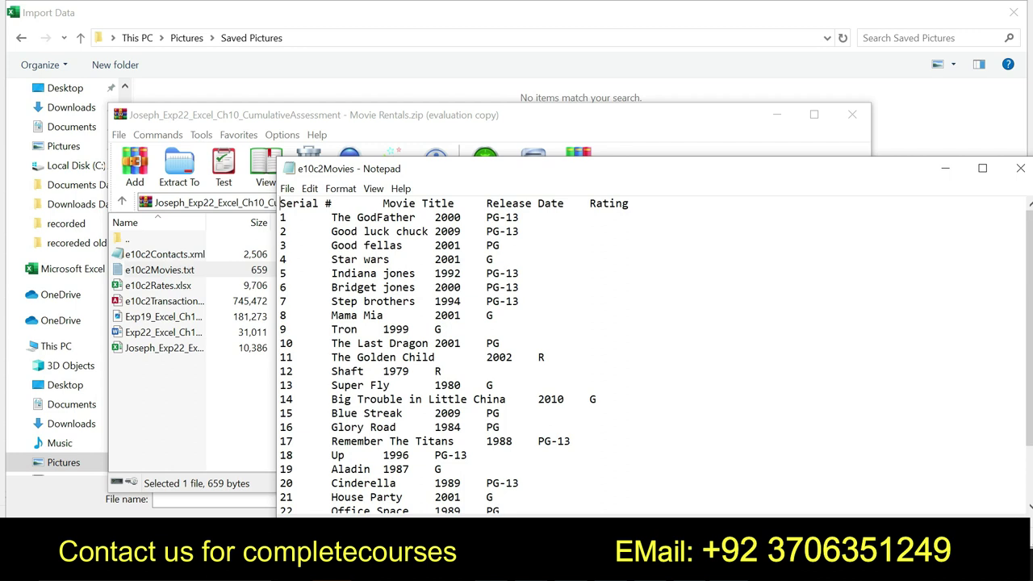
{"action": "left_click", "coordinate": [287, 188]}
{"action": "left_click", "coordinate": [309, 274]}
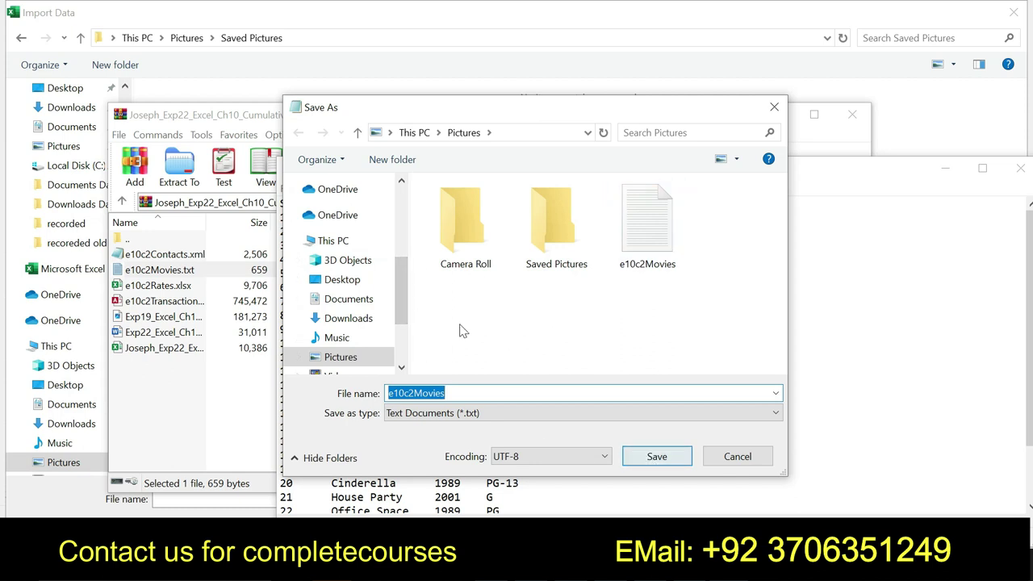
{"action": "scroll", "coordinate": [395, 229], "scroll_direction": "up", "scroll_amount": 5}
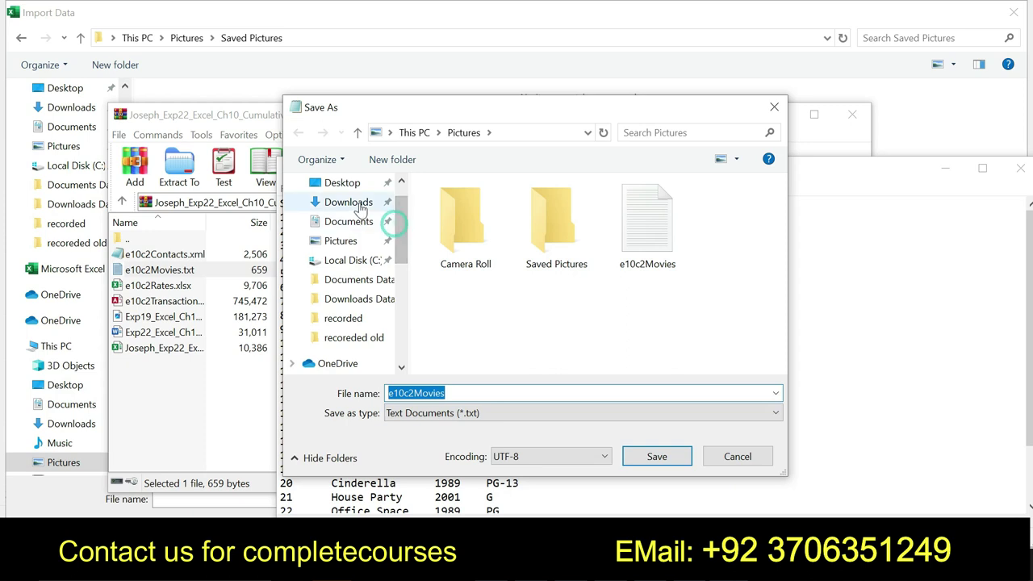
{"action": "left_click", "coordinate": [355, 221]}
{"action": "left_click", "coordinate": [657, 455]}
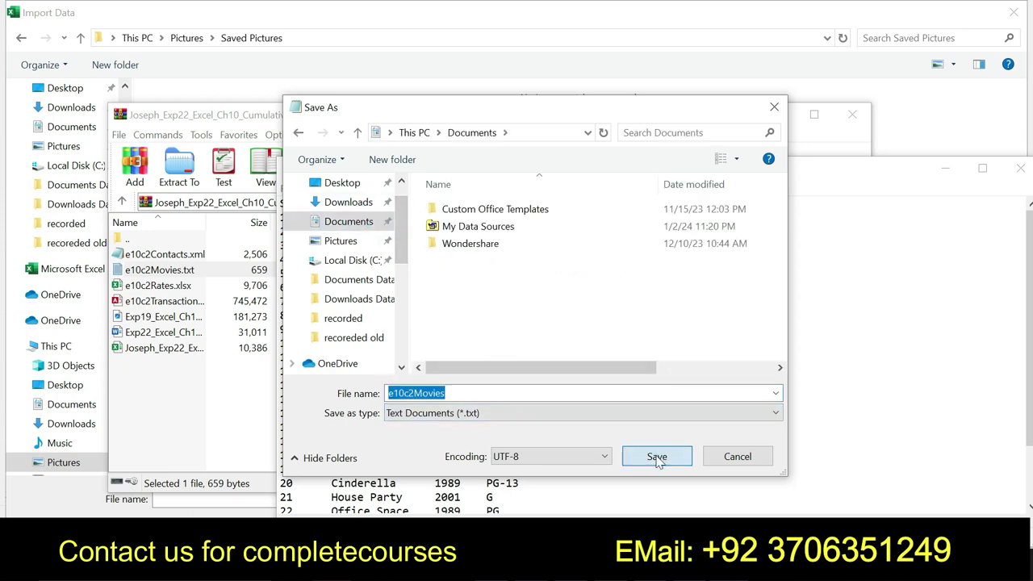
{"action": "left_click", "coordinate": [1020, 168]}
{"action": "key", "text": "alt+F4"}
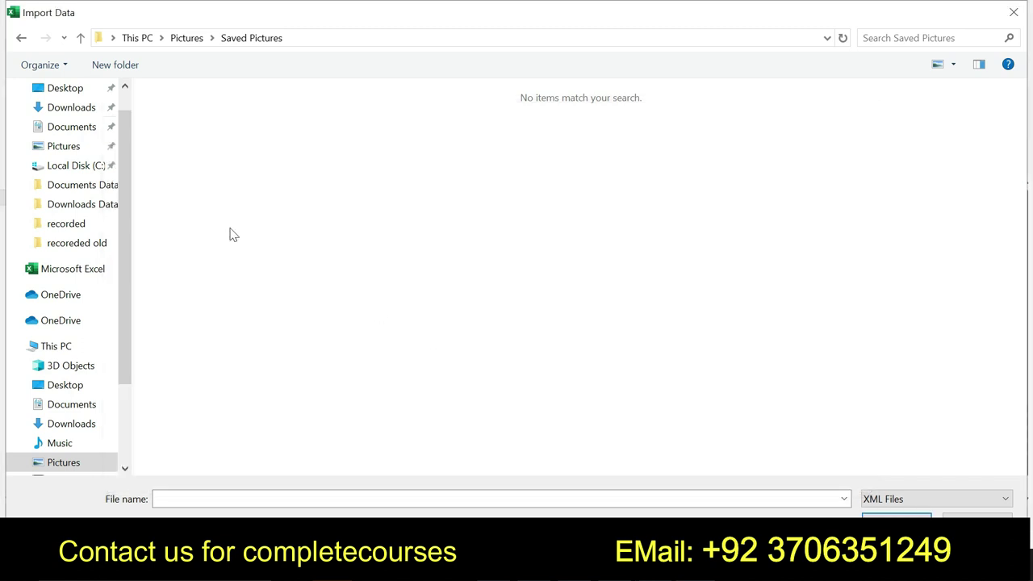
Check the Documents and Downloads folders, then cancel the XML import.
{"action": "left_click", "coordinate": [78, 128]}
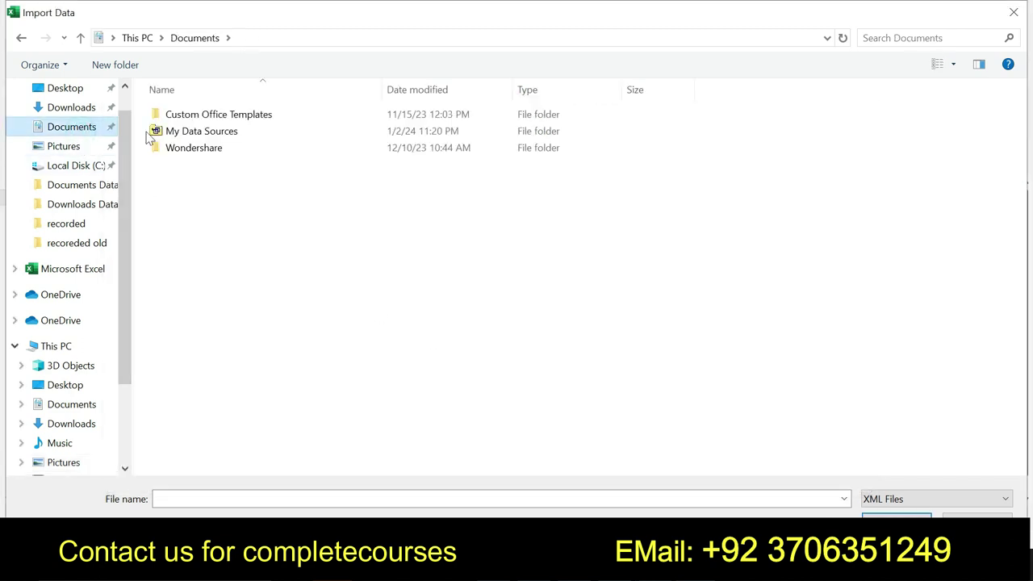
{"action": "left_click", "coordinate": [81, 108]}
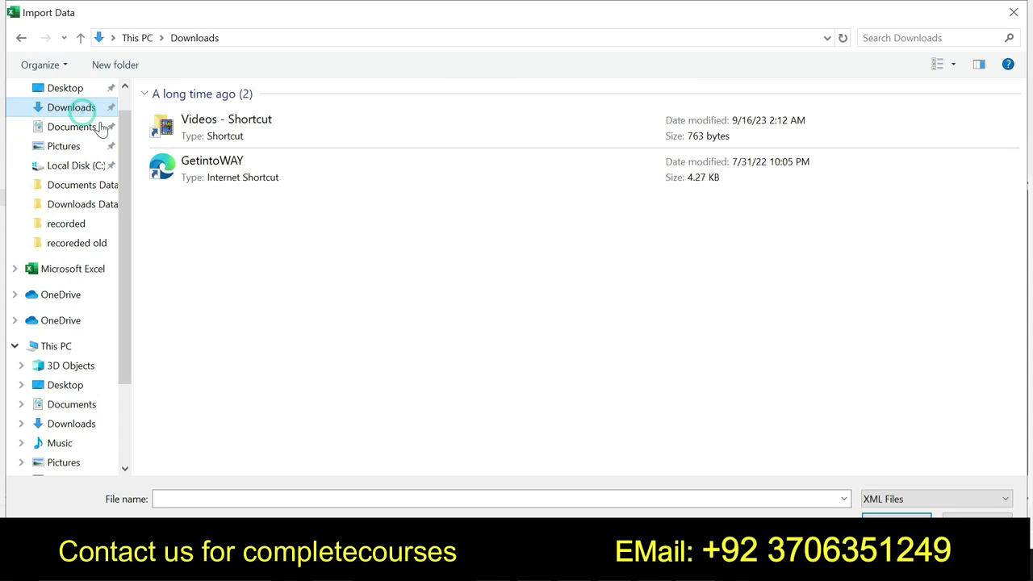
{"action": "left_click", "coordinate": [1009, 18]}
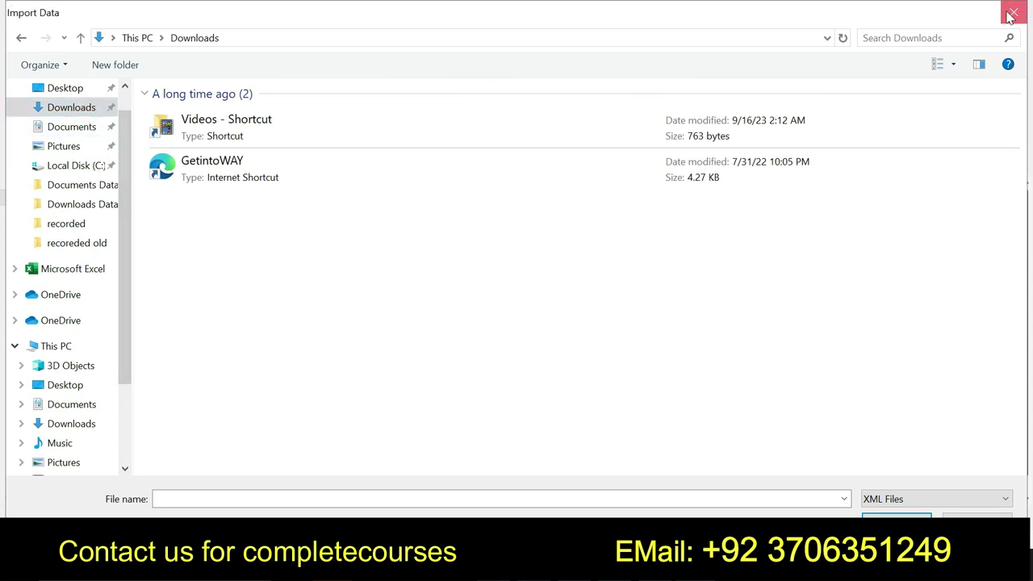
Import e10c2Movies from the Pictures folder via Get Data > From Text/CSV and load it.
{"action": "left_click", "coordinate": [25, 109]}
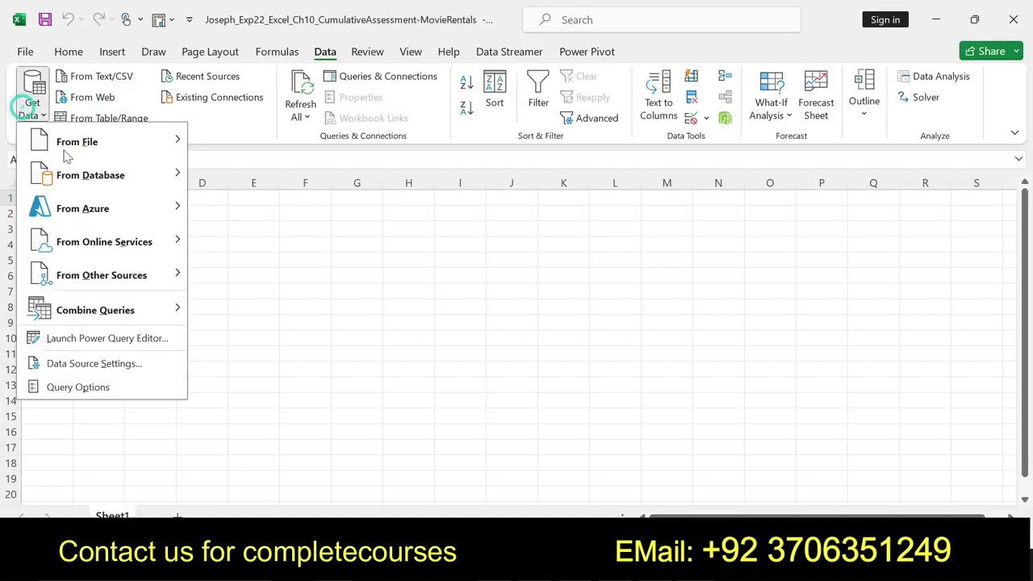
{"action": "mouse_move", "coordinate": [134, 139]}
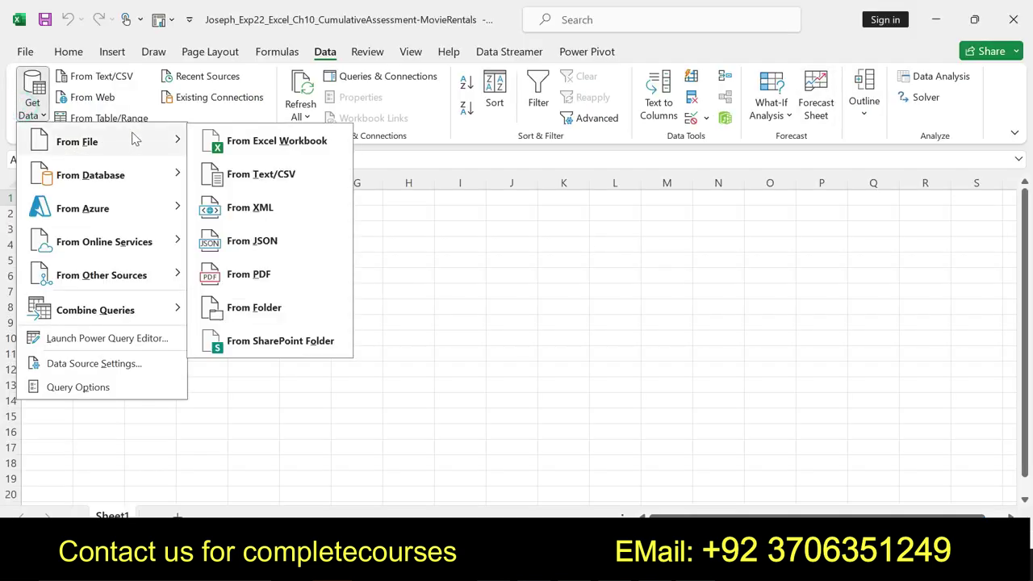
{"action": "left_click", "coordinate": [252, 179]}
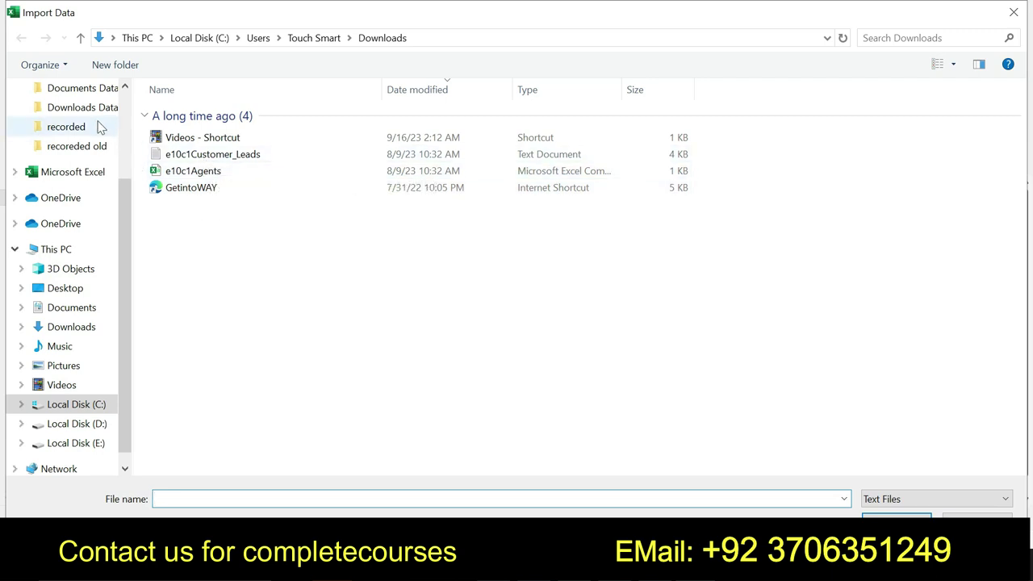
{"action": "scroll", "coordinate": [116, 180], "scroll_direction": "up", "scroll_amount": 3}
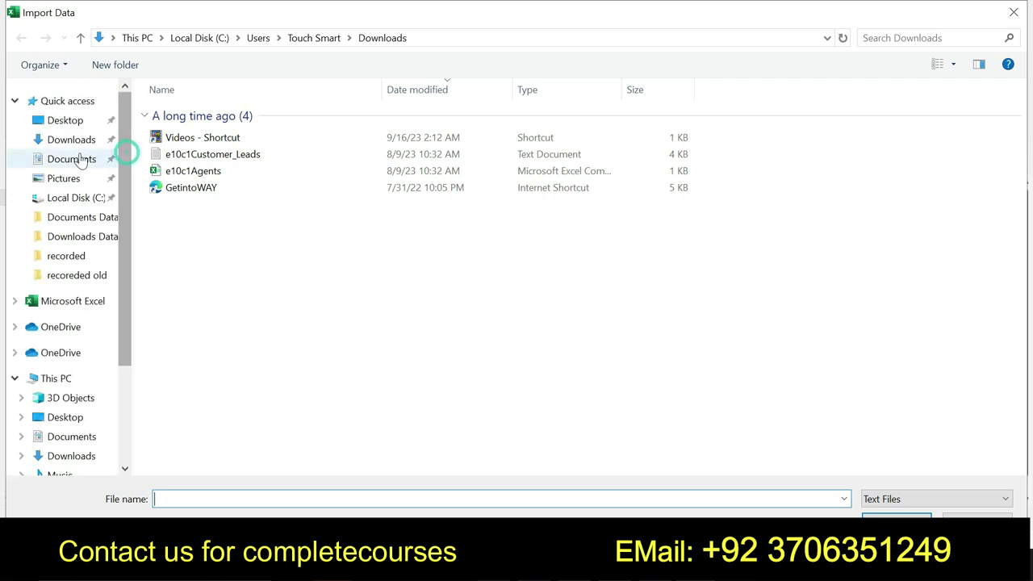
{"action": "left_click", "coordinate": [73, 180]}
{"action": "left_click", "coordinate": [338, 174]}
{"action": "double_click", "coordinate": [337, 174]}
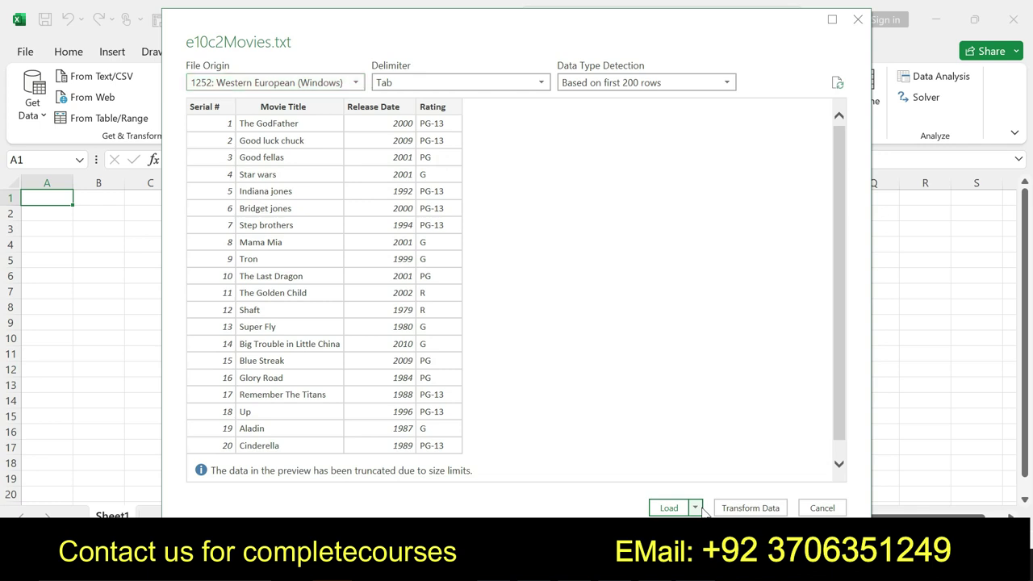
{"action": "left_click", "coordinate": [668, 508]}
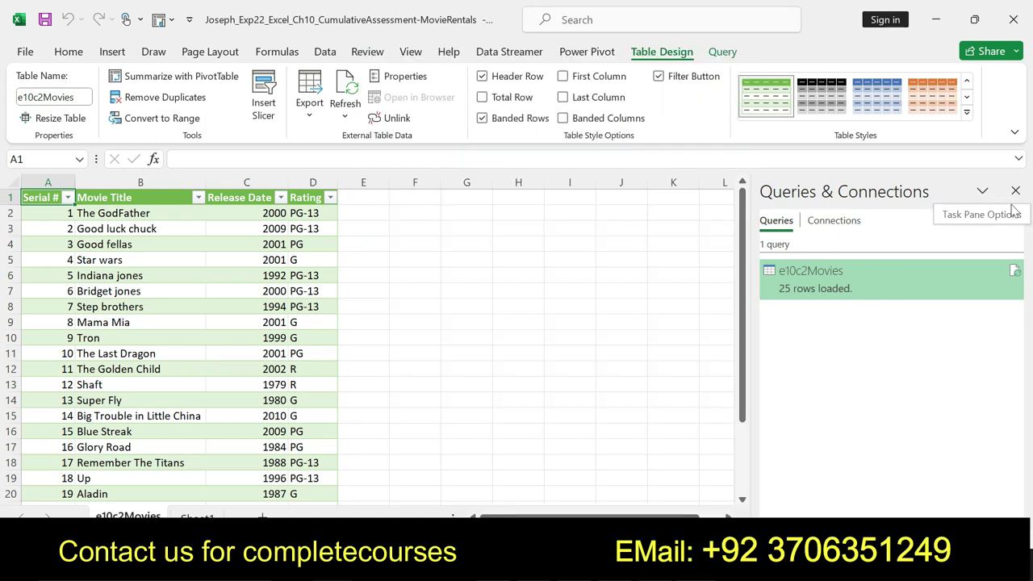
Close Queries & Connections, undo step 2's bold, and make step 3 bold with yellow highlight.
{"action": "left_click", "coordinate": [1014, 191]}
{"action": "key", "text": "alt+Tab"}
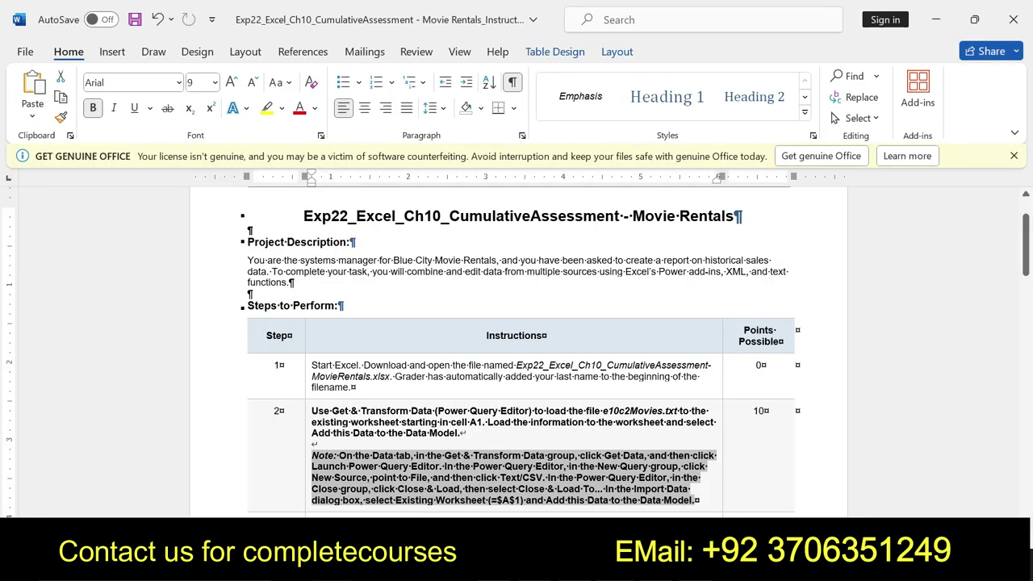
{"action": "key", "text": "ctrl+z"}
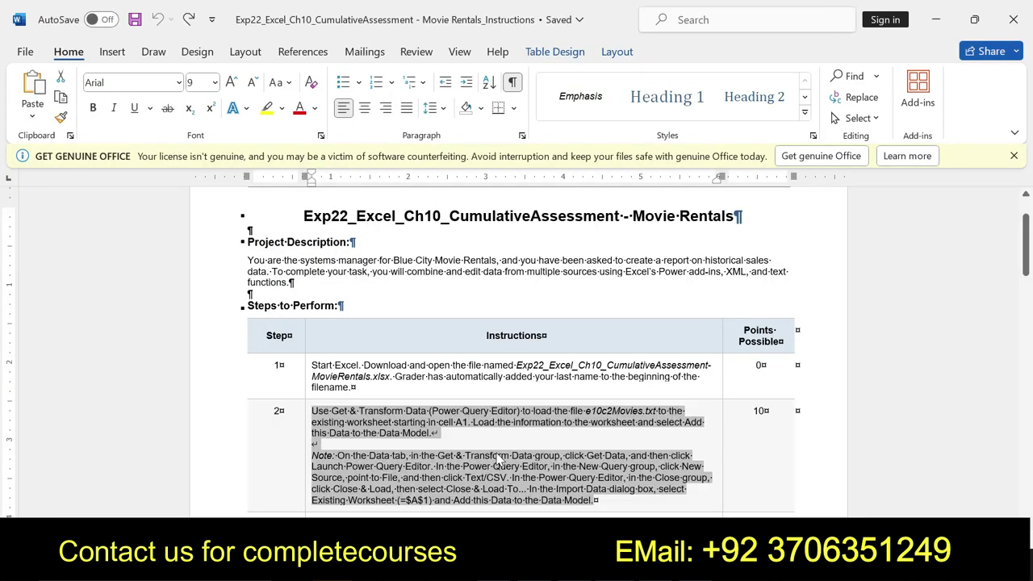
{"action": "scroll", "coordinate": [430, 381], "scroll_direction": "down", "scroll_amount": 3}
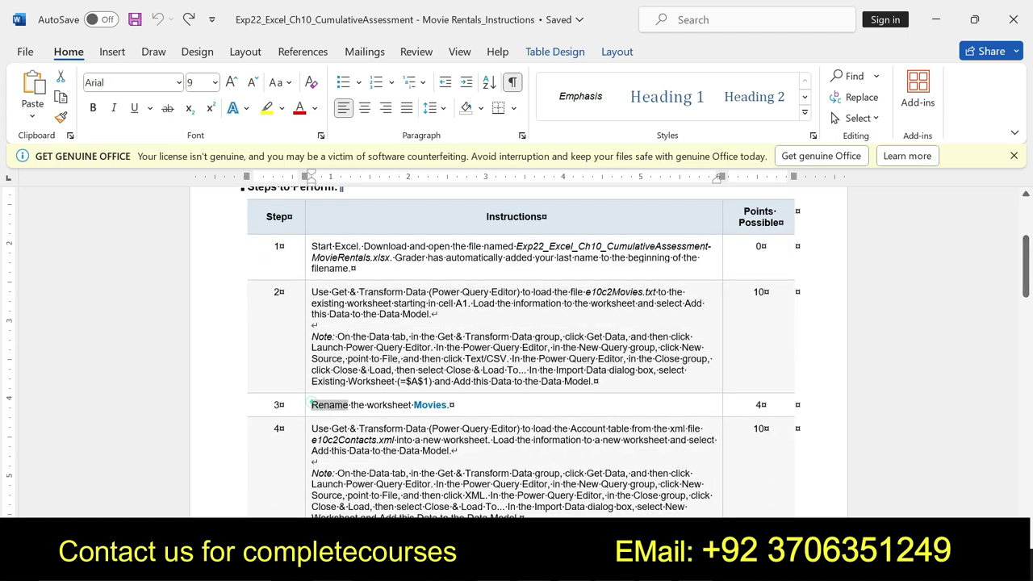
{"action": "left_click_drag", "start_coordinate": [309, 404], "coordinate": [446, 405]}
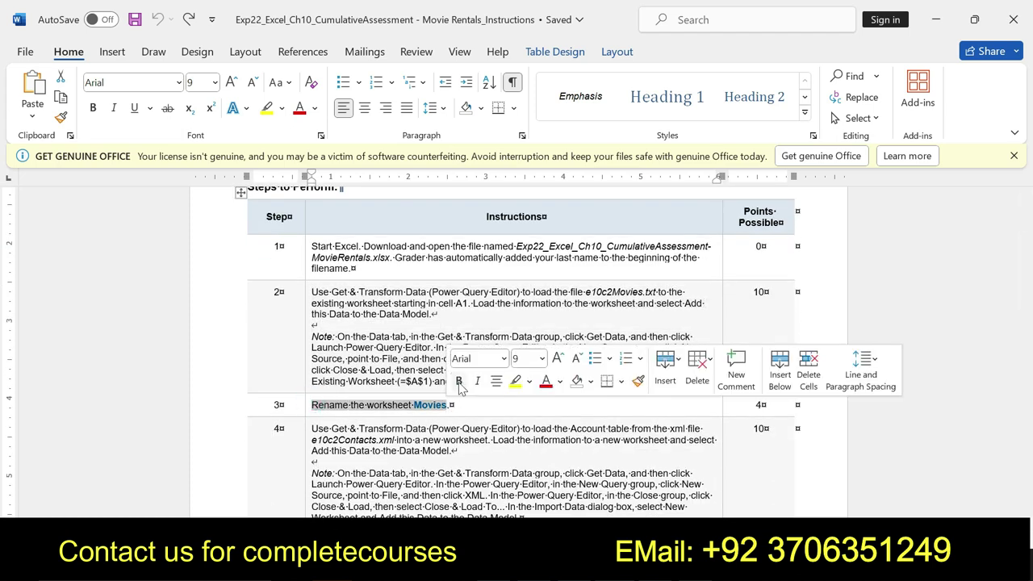
{"action": "left_click", "coordinate": [458, 381]}
{"action": "left_click", "coordinate": [516, 380]}
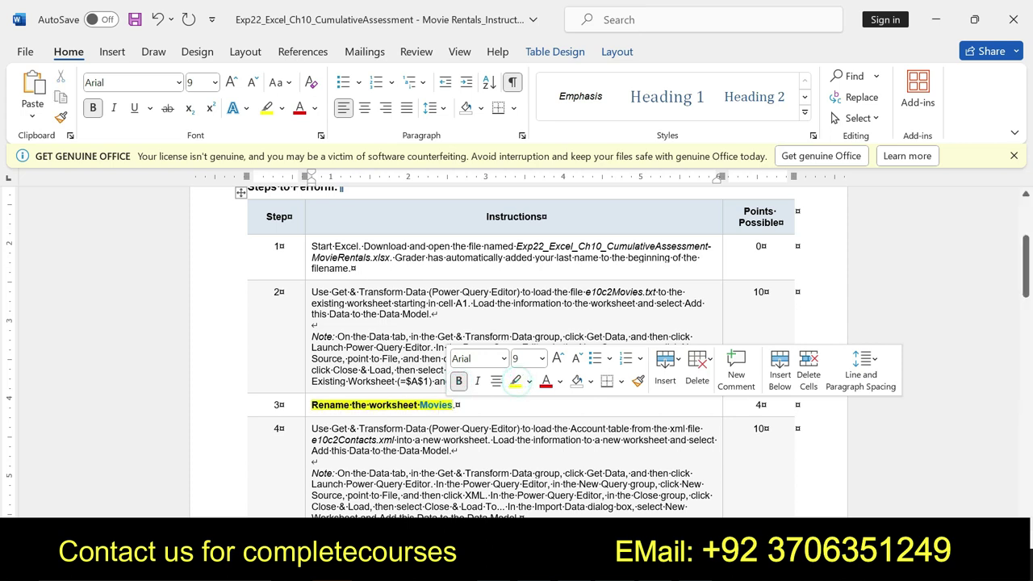
{"action": "double_click", "coordinate": [436, 404]}
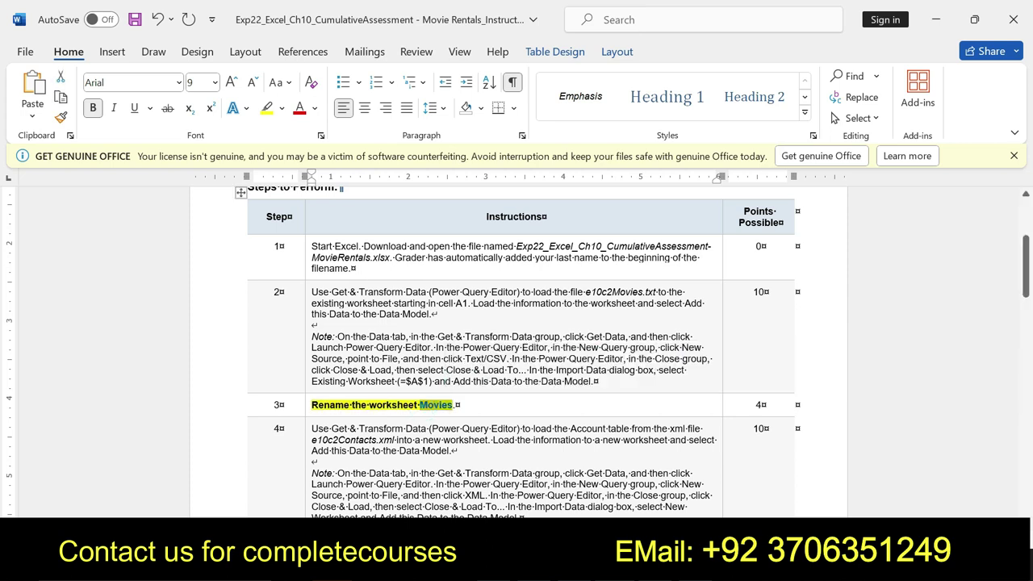
Rename the e10c2Movies worksheet to Movies.
{"action": "key", "text": "alt+Tab"}
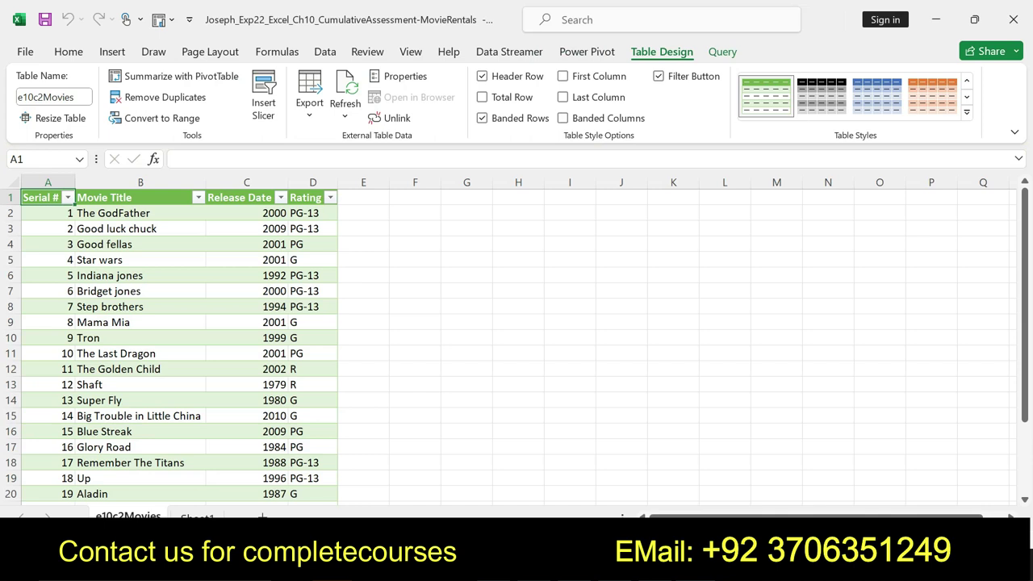
{"action": "right_click", "coordinate": [117, 514]}
{"action": "left_click", "coordinate": [164, 330]}
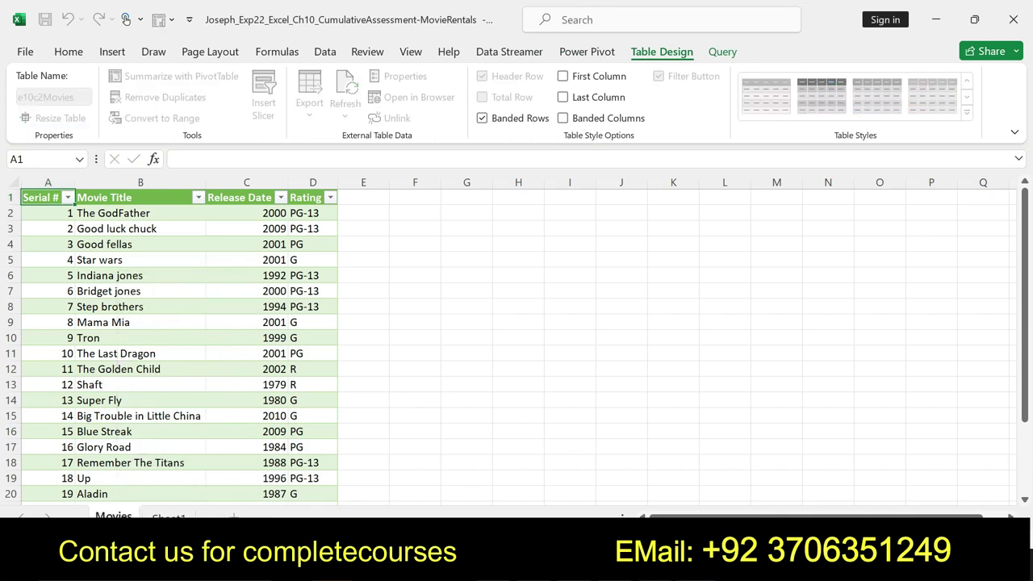
{"action": "key", "text": "alt+Tab"}
Remove step 3's highlight and bold, then make step 4's text bold and yellow-highlighted.
{"action": "key", "text": "ctrl+z"}
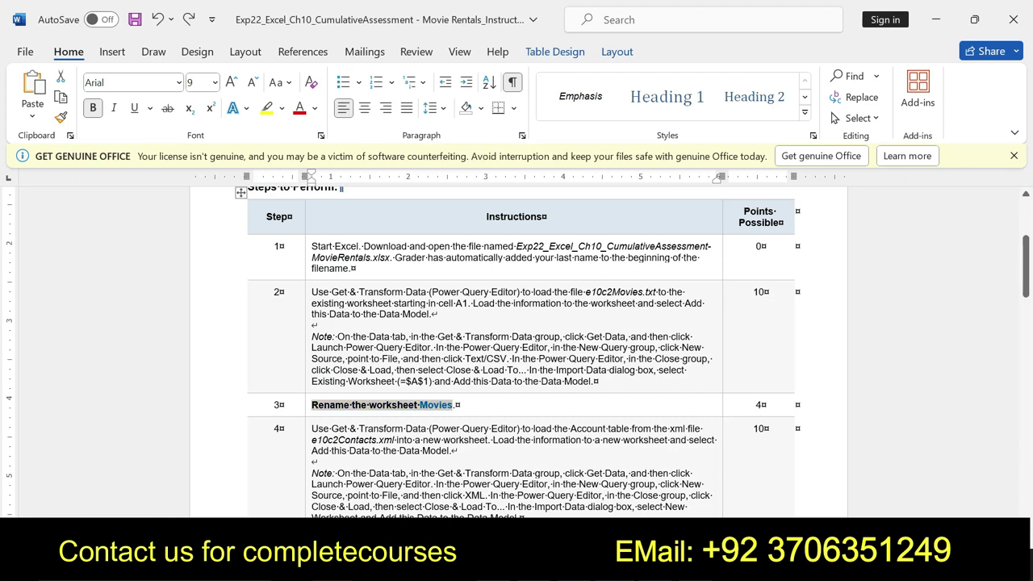
{"action": "key", "text": "ctrl+z"}
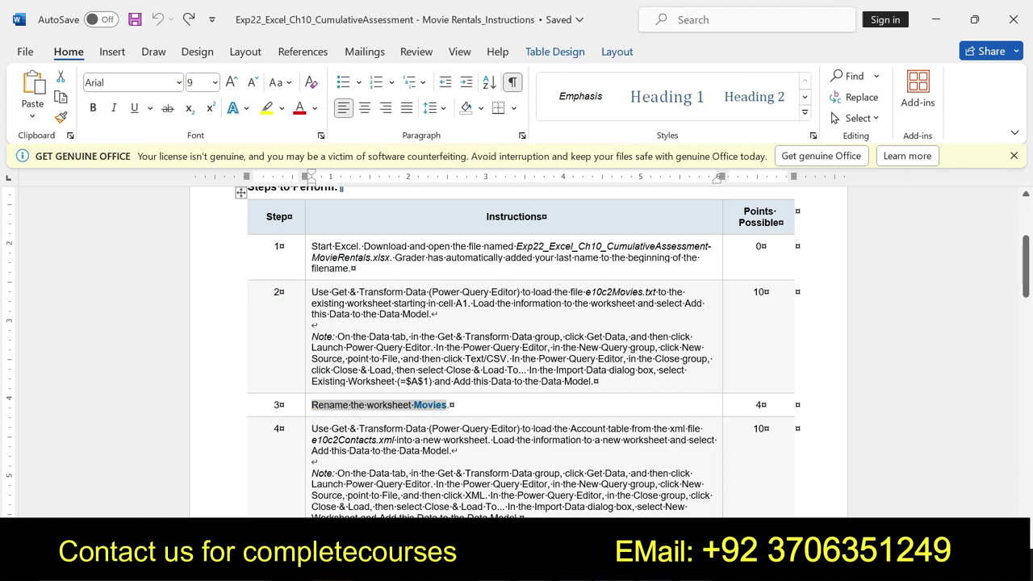
{"action": "left_click_drag", "start_coordinate": [311, 428], "coordinate": [526, 516]}
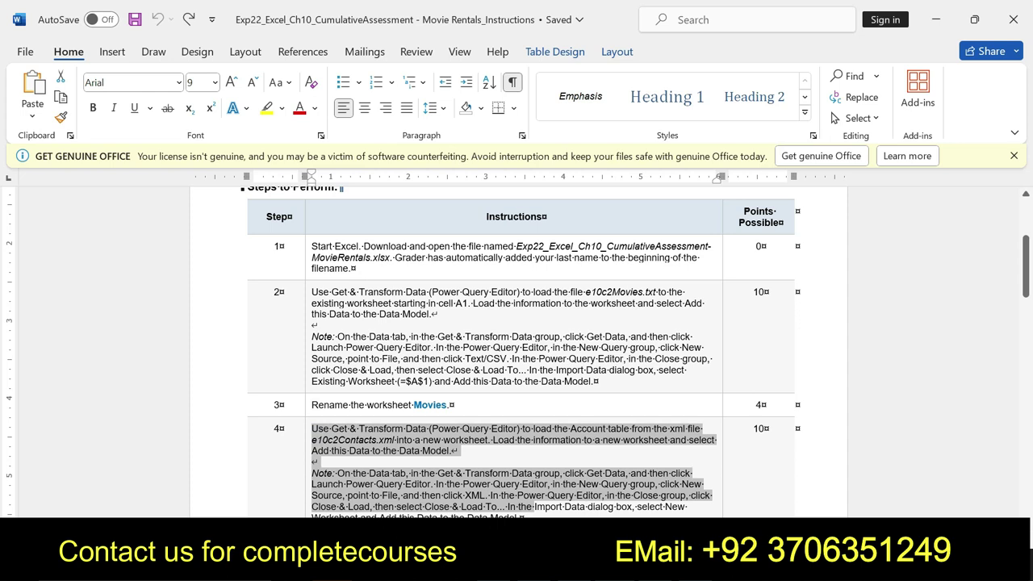
{"action": "left_click", "coordinate": [543, 488]}
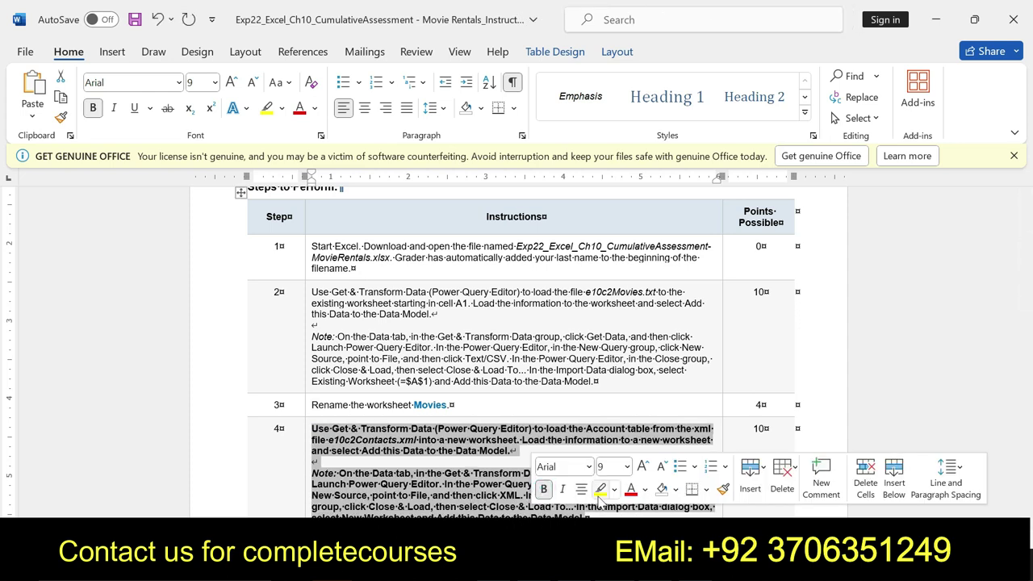
{"action": "left_click", "coordinate": [600, 489]}
Reselect step 4's XML-import Note to check its highlighting, then return to Excel.
{"action": "left_click_drag", "start_coordinate": [311, 462], "coordinate": [578, 473]}
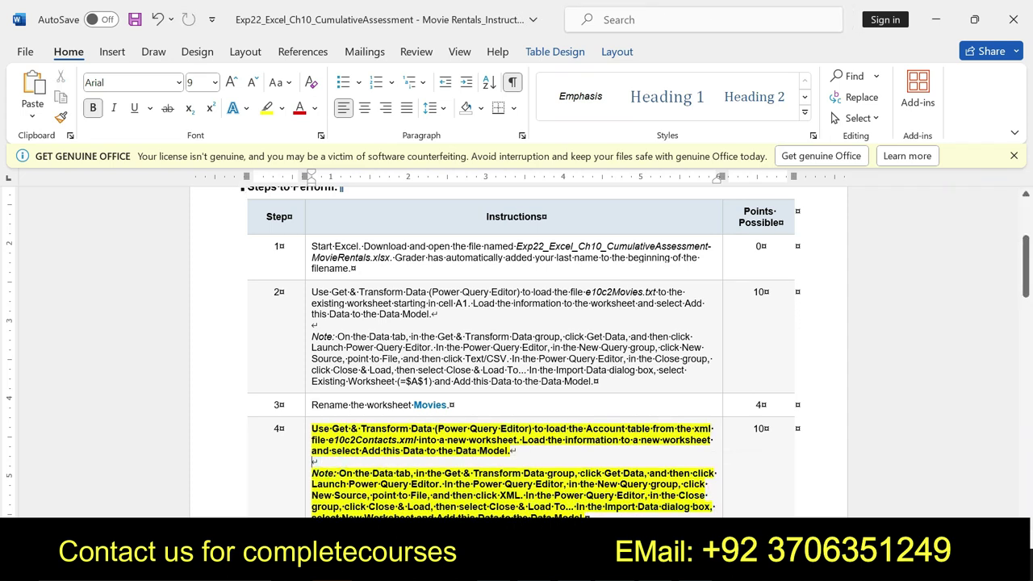
{"action": "left_click_drag", "start_coordinate": [578, 473], "coordinate": [712, 513]}
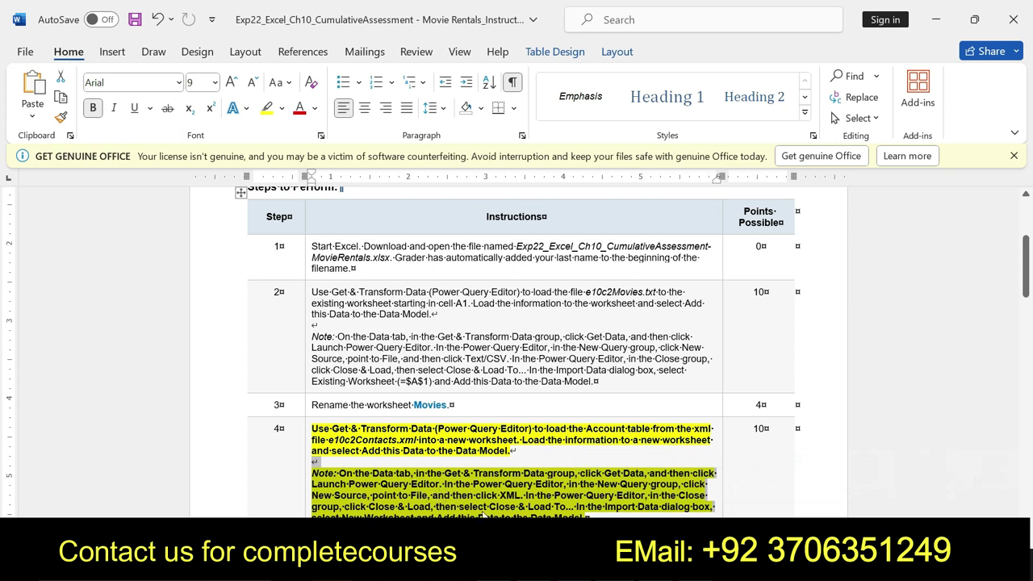
{"action": "left_click", "coordinate": [437, 494]}
{"action": "left_click_drag", "start_coordinate": [315, 474], "coordinate": [584, 516]}
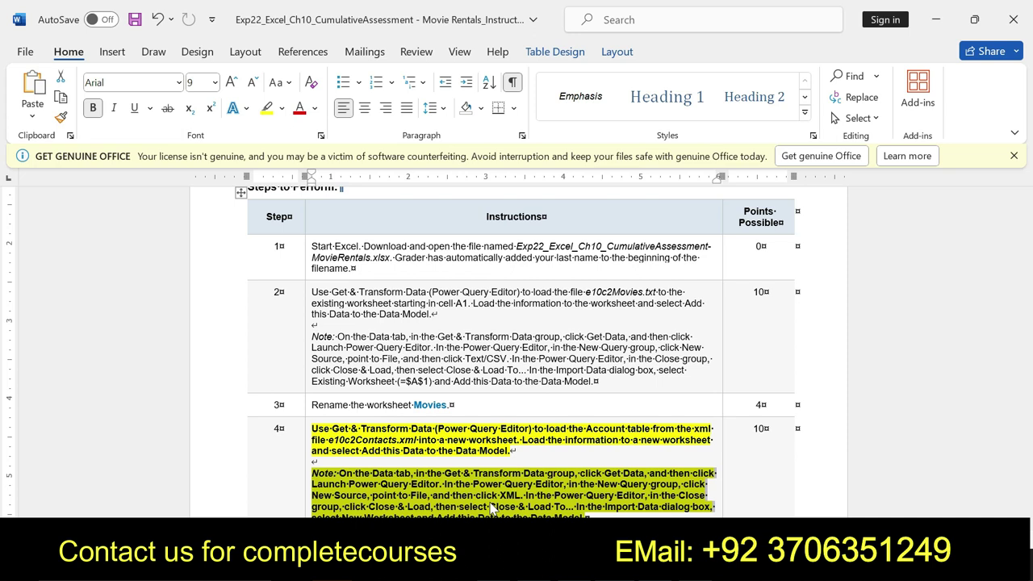
{"action": "left_click", "coordinate": [332, 475]}
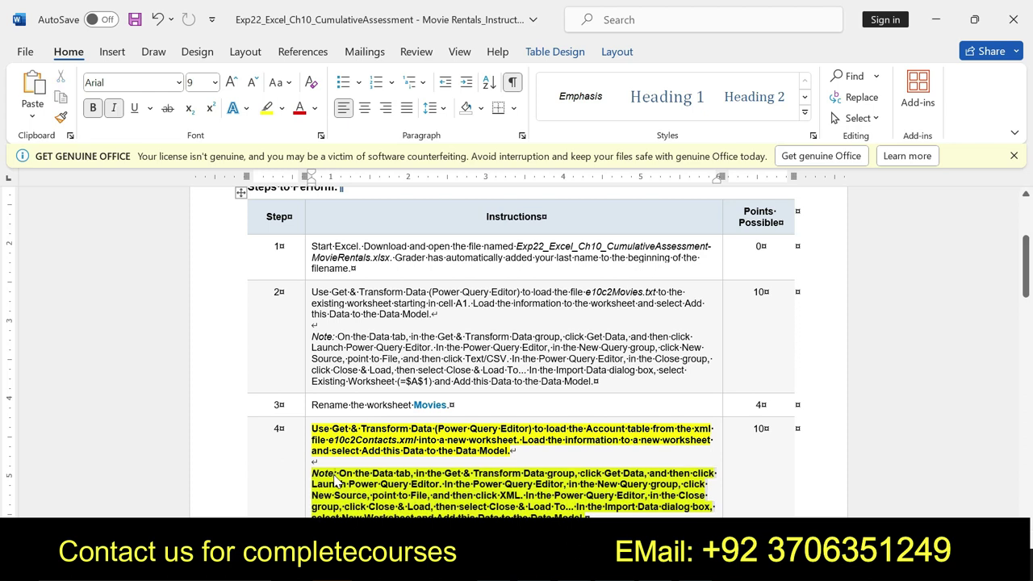
{"action": "left_click_drag", "start_coordinate": [313, 473], "coordinate": [385, 504]}
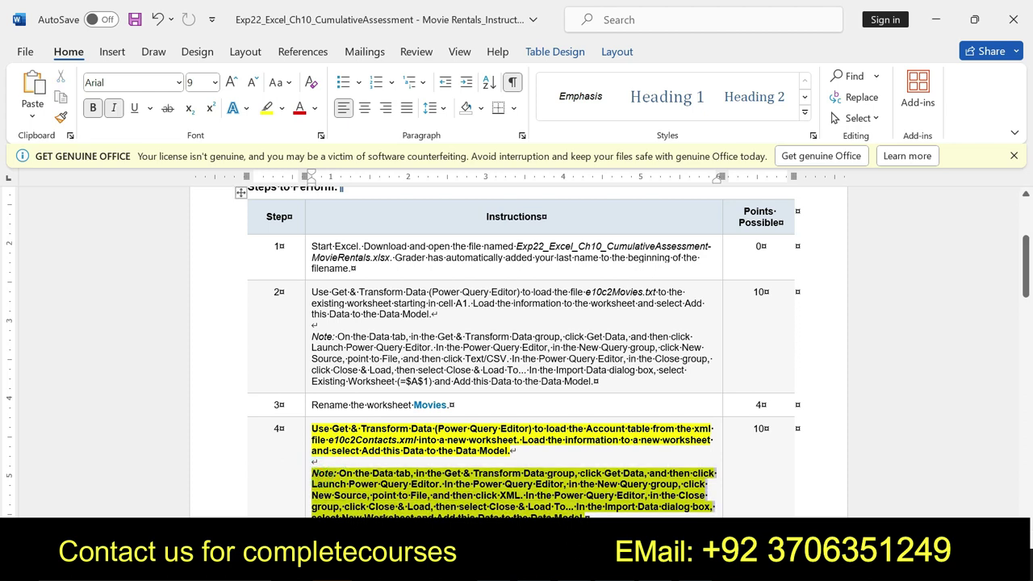
{"action": "left_click", "coordinate": [339, 504]}
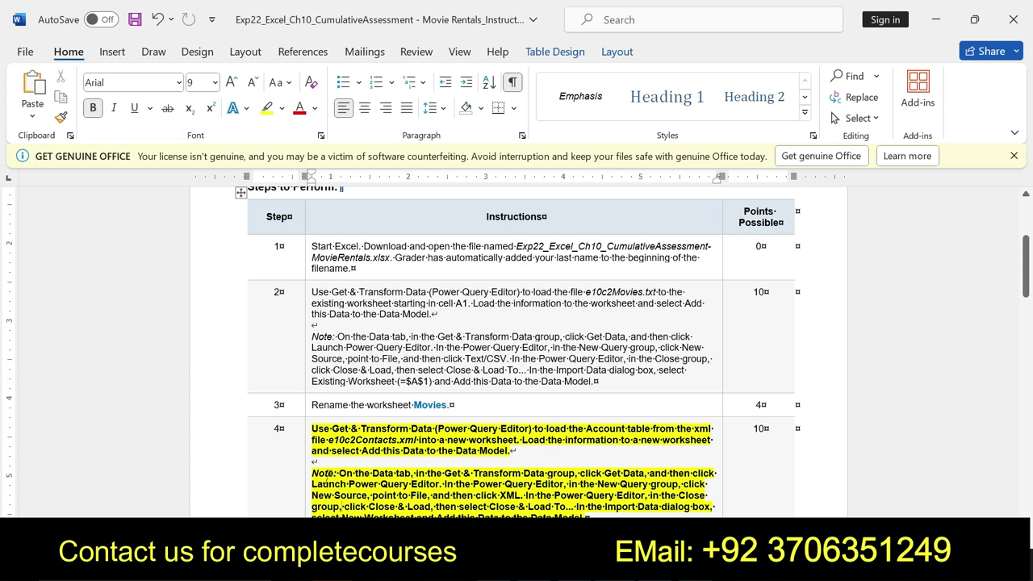
{"action": "left_click_drag", "start_coordinate": [321, 472], "coordinate": [589, 515]}
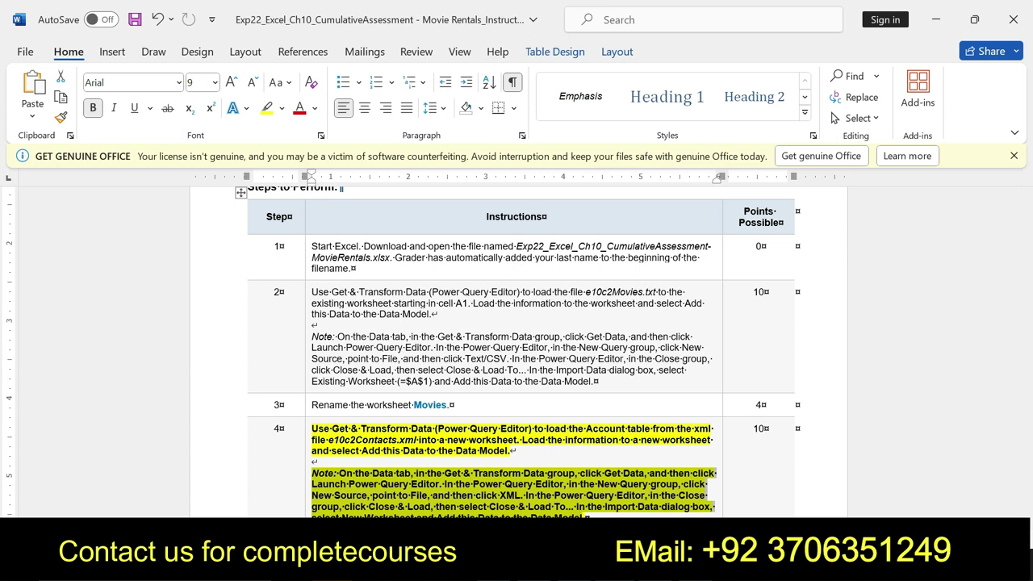
{"action": "key", "text": "alt+Tab"}
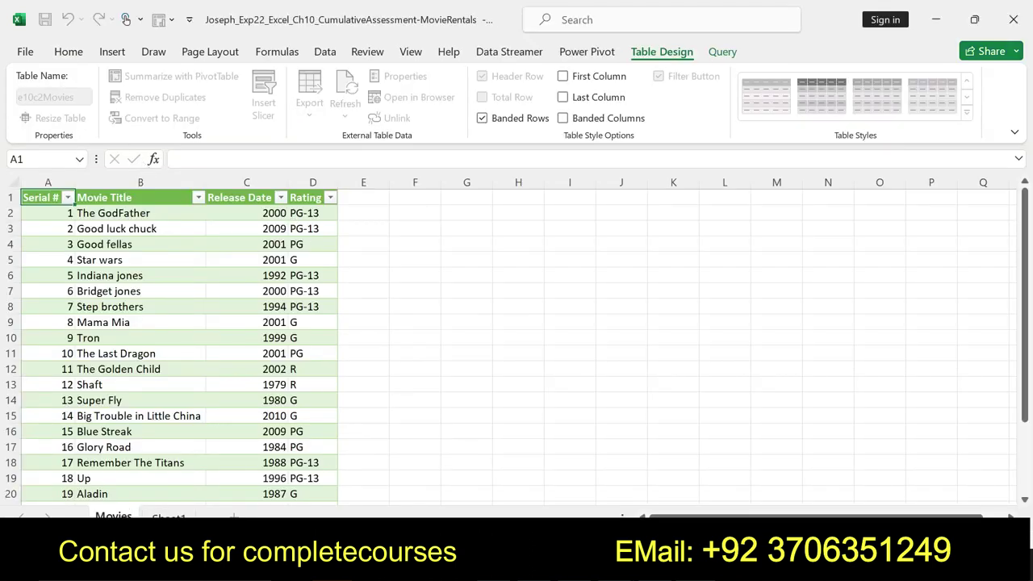
Bring the Word instructions showing the highlighted step 4 back in front.
{"action": "key", "text": "alt+Tab"}
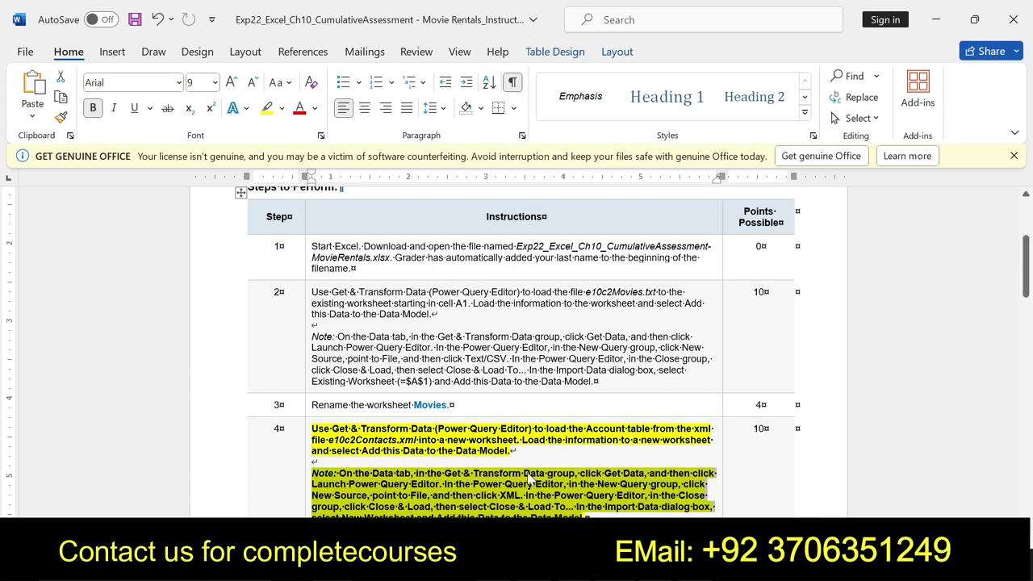
Deselect the Word instructions and bring the Excel Movies workbook back to the front.
{"action": "left_click", "coordinate": [364, 482]}
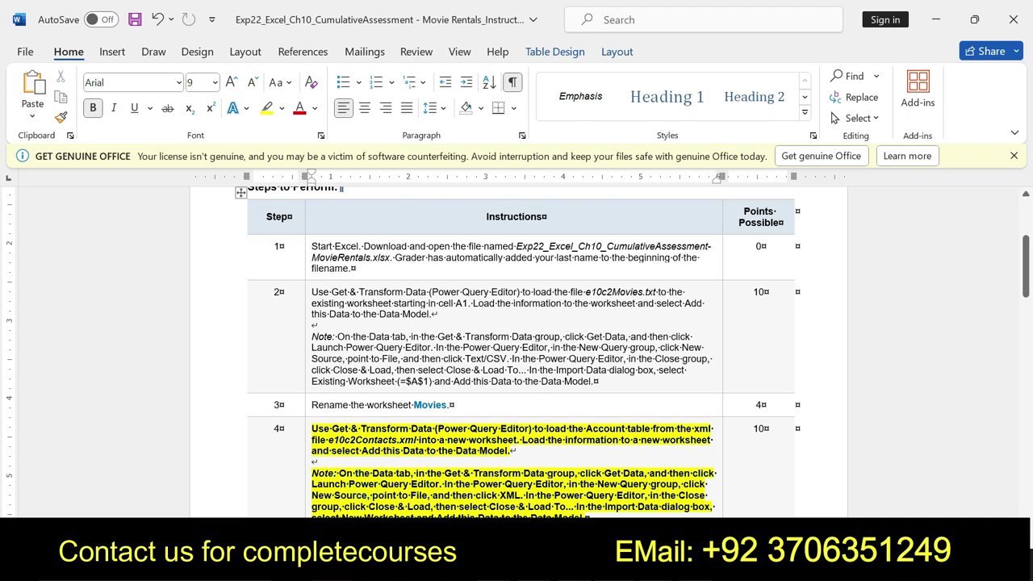
{"action": "key", "text": "alt+Tab"}
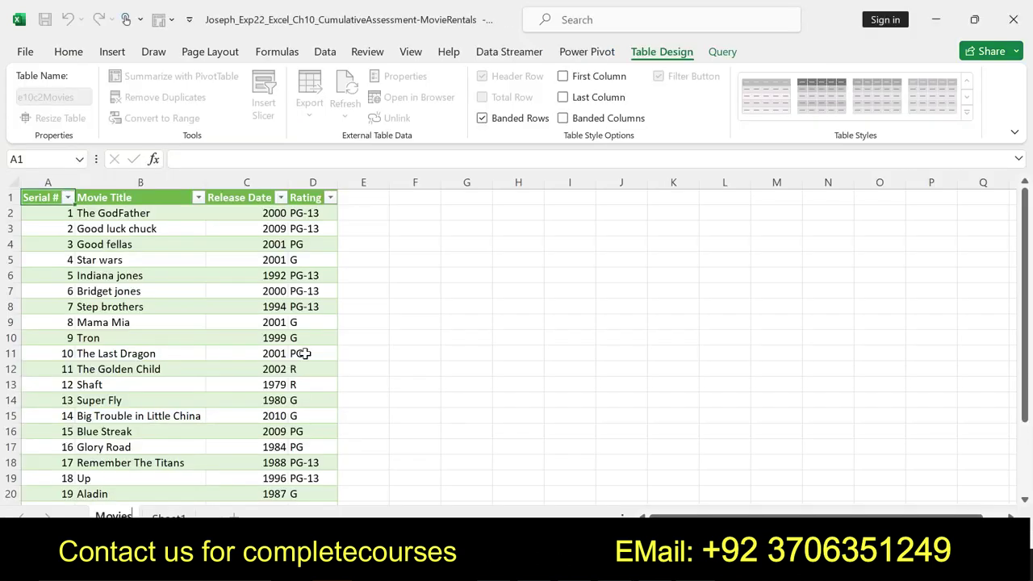
On the empty Sheet1, start a From XML import and open e10c2Contacts.xml.
{"action": "left_click", "coordinate": [169, 517]}
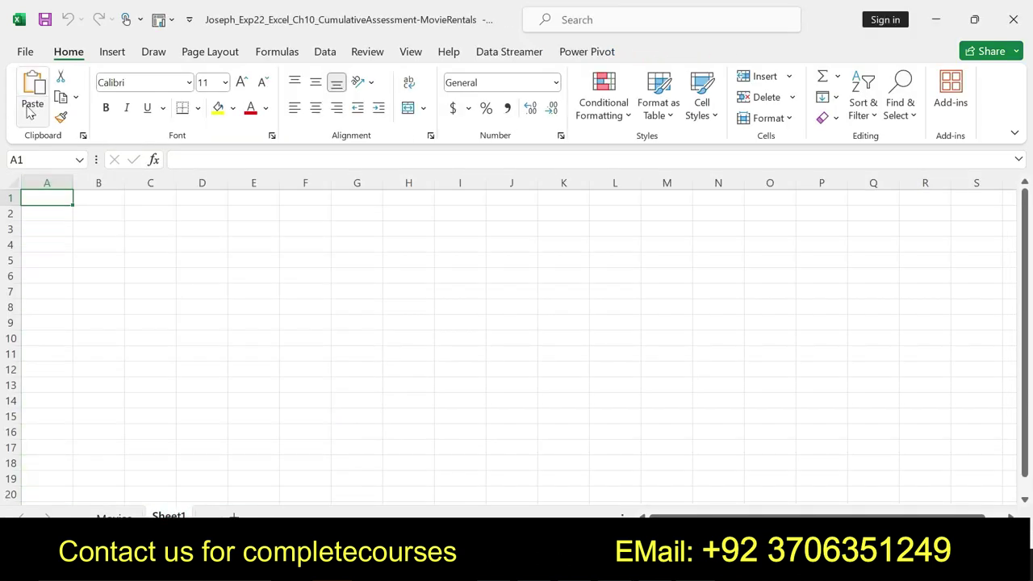
{"action": "left_click", "coordinate": [31, 109]}
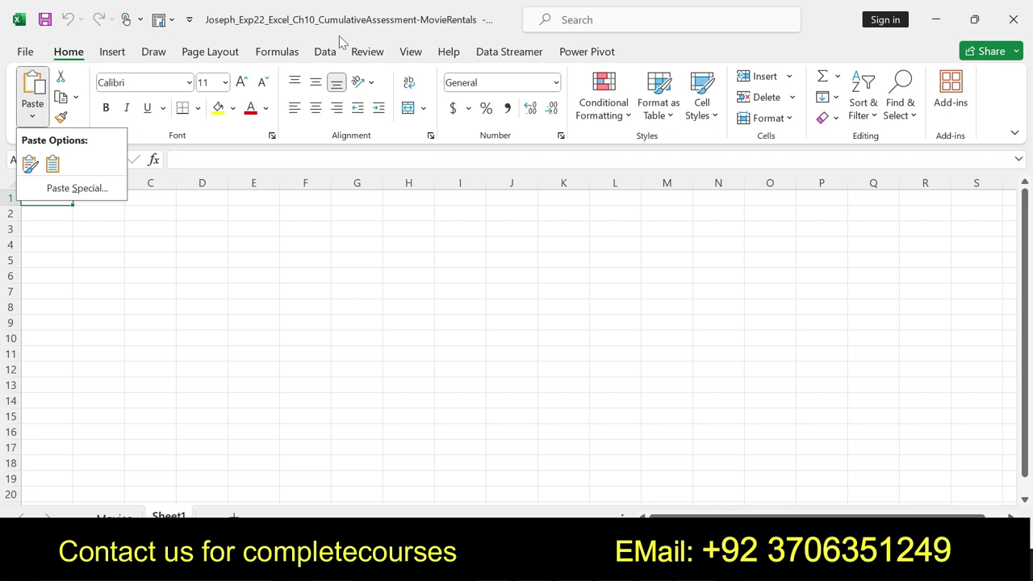
{"action": "left_click", "coordinate": [323, 59]}
{"action": "left_click", "coordinate": [323, 53]}
{"action": "left_click", "coordinate": [33, 101]}
{"action": "mouse_move", "coordinate": [76, 192]}
{"action": "mouse_move", "coordinate": [117, 147]}
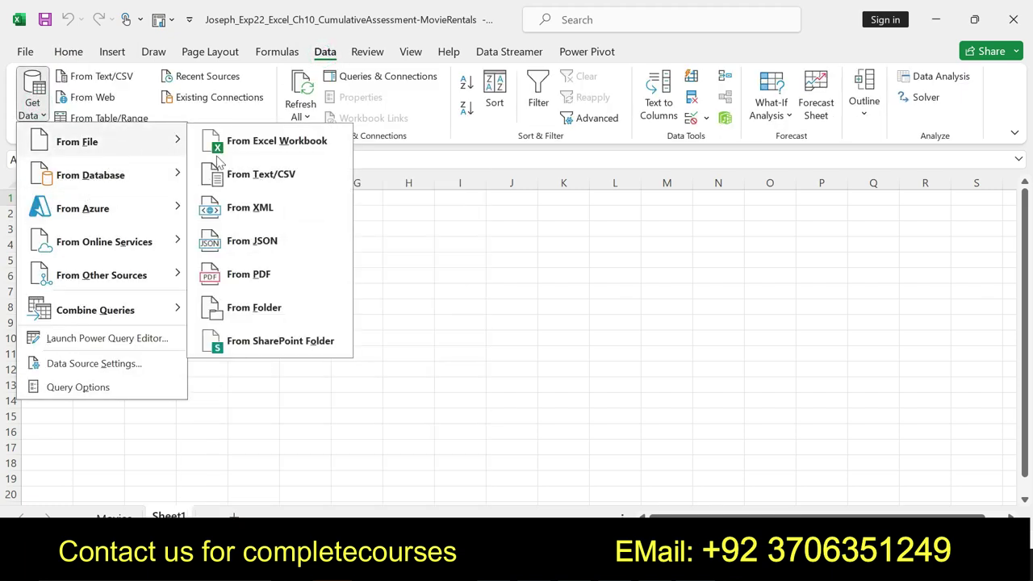
{"action": "left_click", "coordinate": [249, 210]}
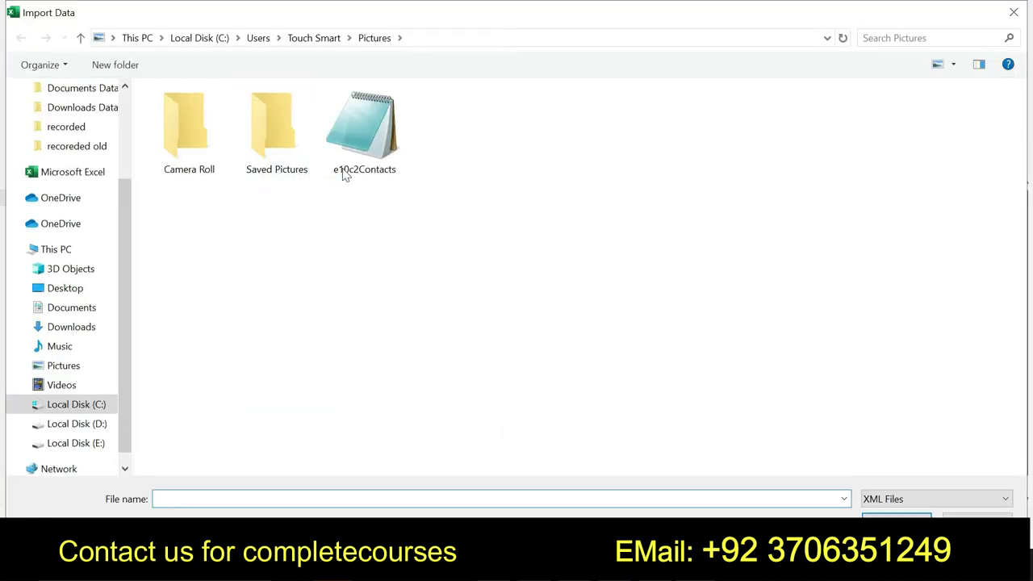
{"action": "left_click", "coordinate": [345, 171]}
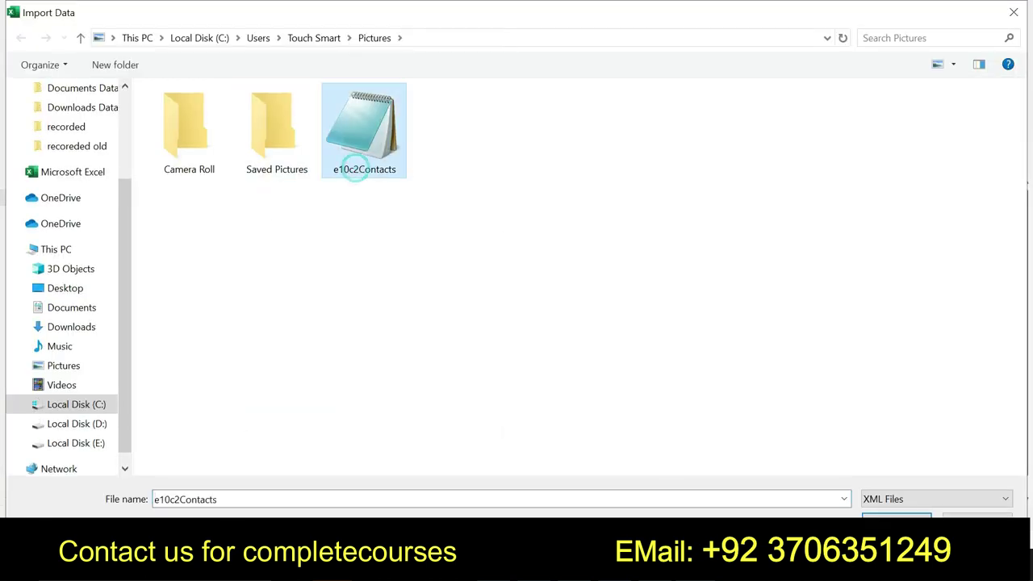
{"action": "left_click", "coordinate": [895, 520]}
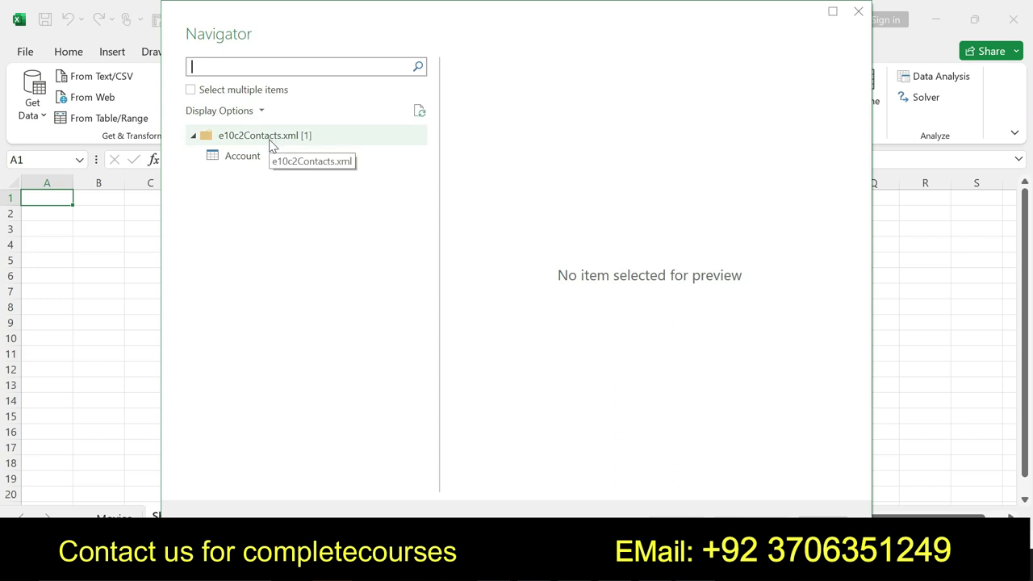
Select e10c2Contacts.xml in the Navigator and load it into the workbook.
{"action": "left_click", "coordinate": [271, 141]}
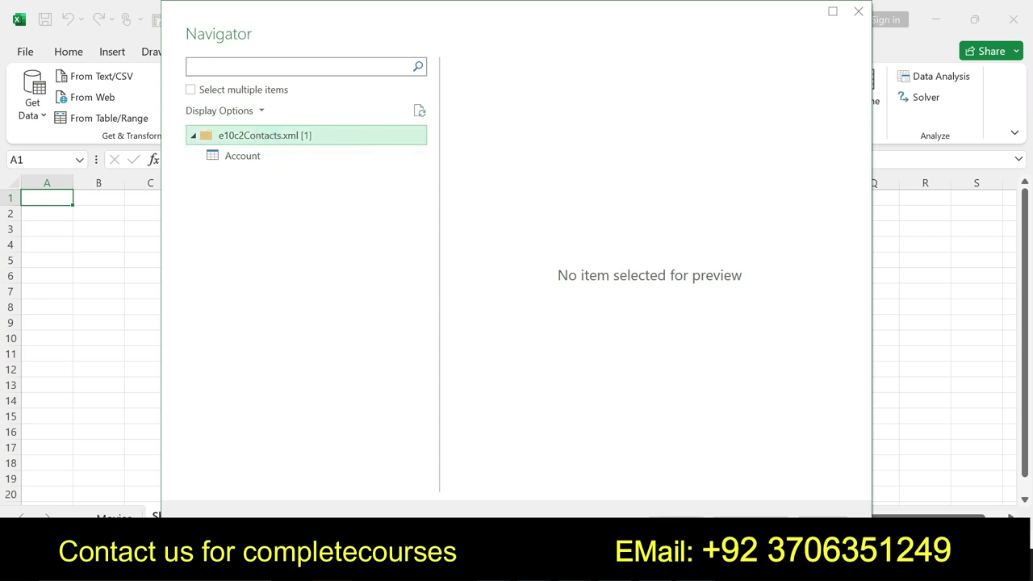
{"action": "left_click", "coordinate": [724, 502]}
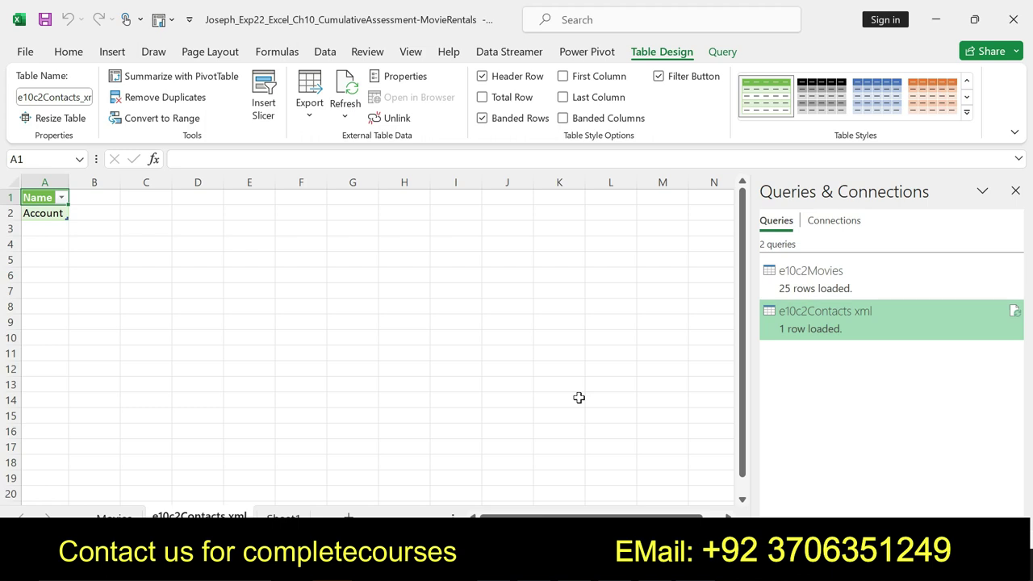
Delete the e10c2Contacts xml worksheet and confirm the deletion.
{"action": "left_click", "coordinate": [791, 337]}
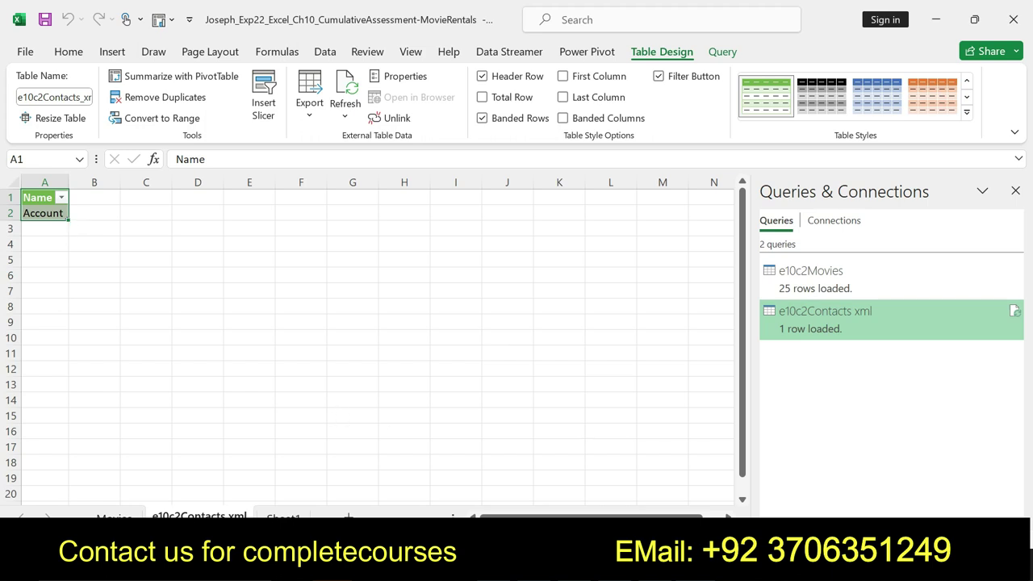
{"action": "right_click", "coordinate": [201, 516]}
{"action": "left_click", "coordinate": [238, 316]}
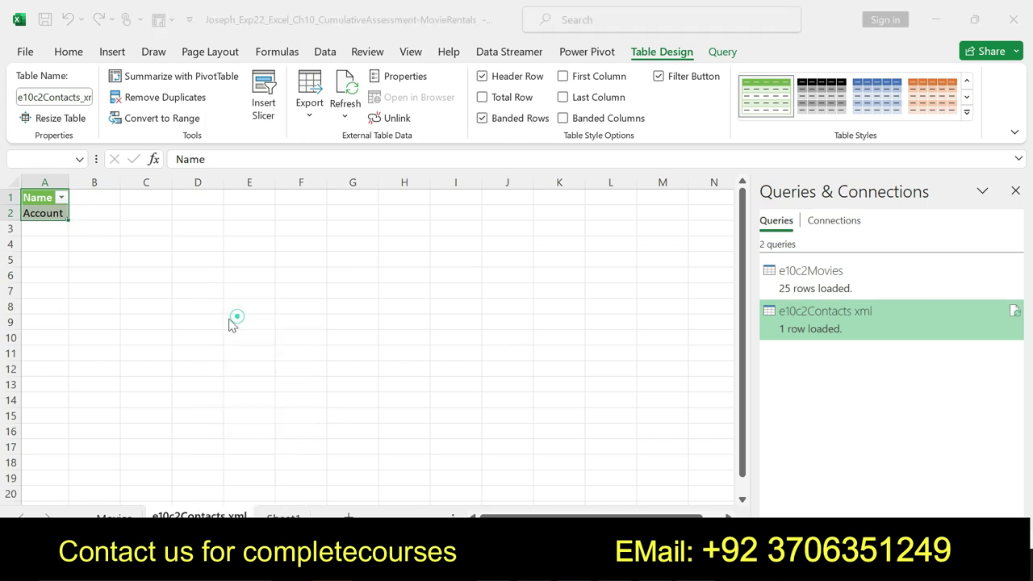
{"action": "left_click", "coordinate": [492, 327]}
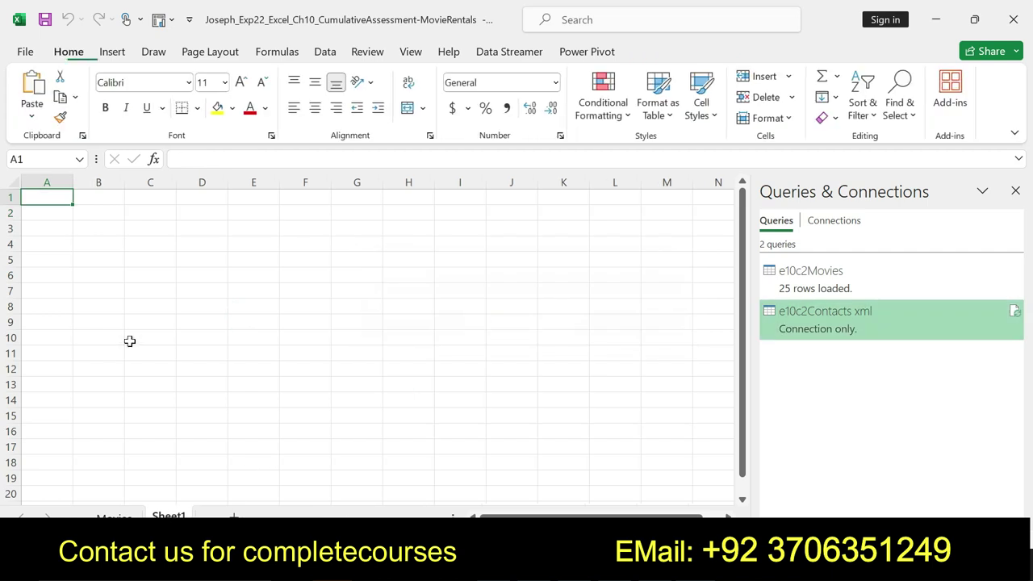
Re-import e10c2Contacts.xml via Get Data > From XML and load its Account table.
{"action": "left_click", "coordinate": [325, 52]}
{"action": "left_click", "coordinate": [33, 97]}
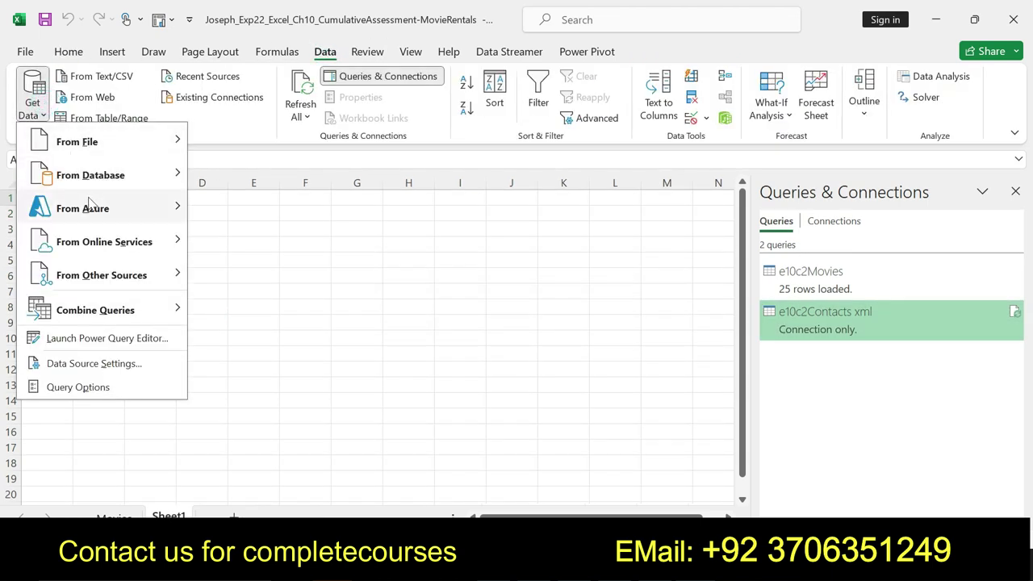
{"action": "mouse_move", "coordinate": [119, 144]}
{"action": "left_click", "coordinate": [258, 208]}
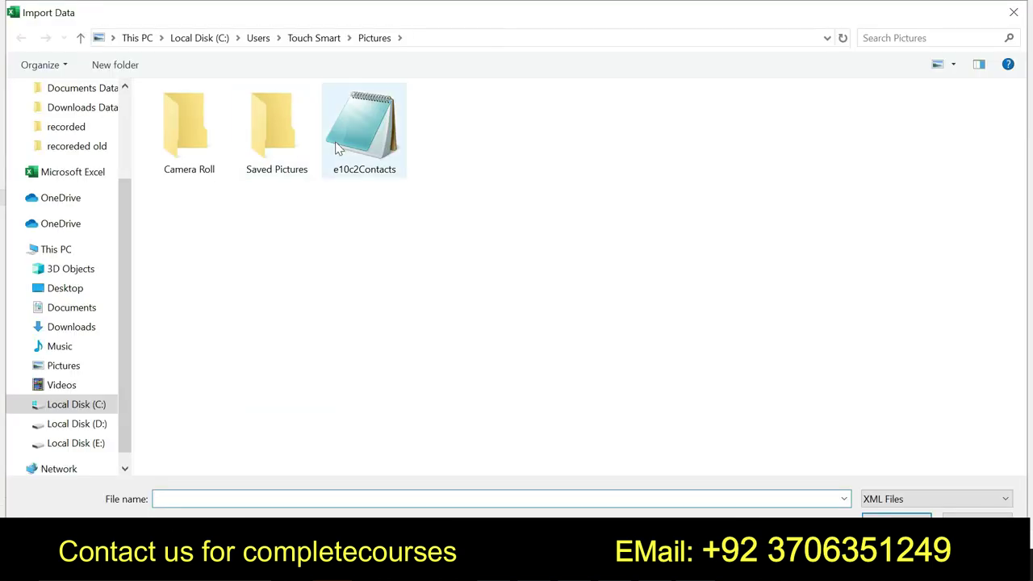
{"action": "left_click", "coordinate": [339, 145]}
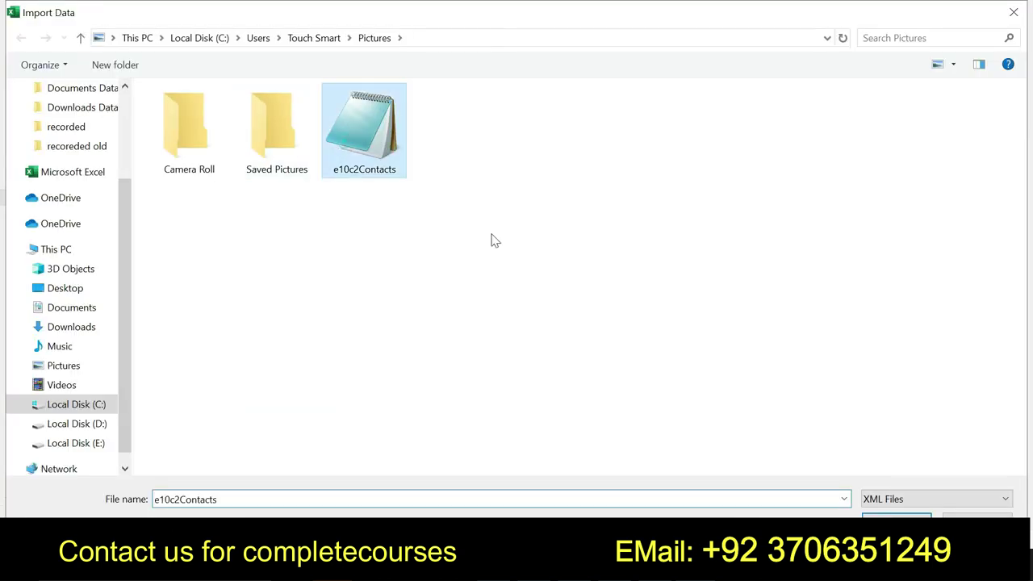
{"action": "left_click", "coordinate": [896, 517]}
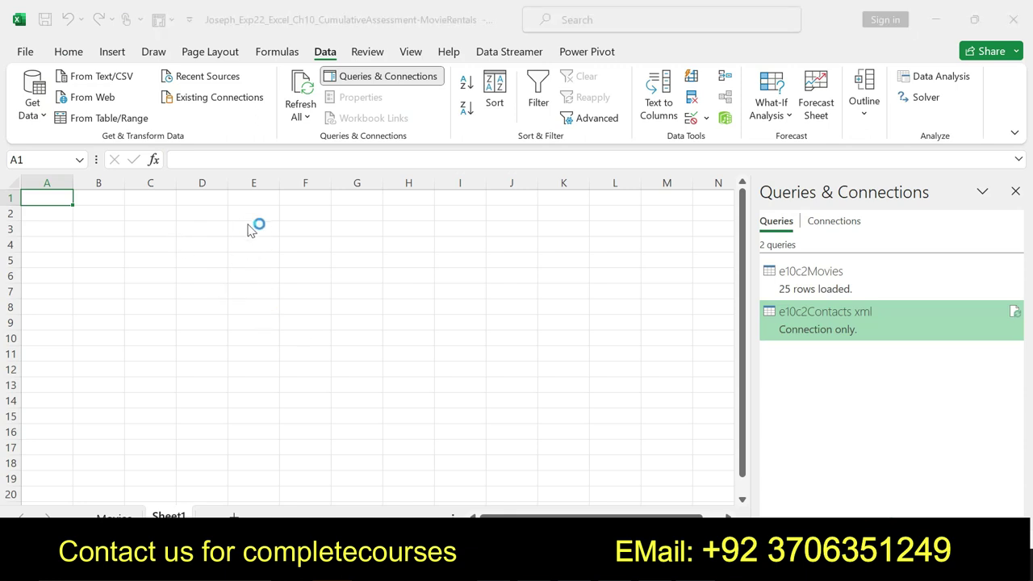
{"action": "left_click", "coordinate": [257, 165]}
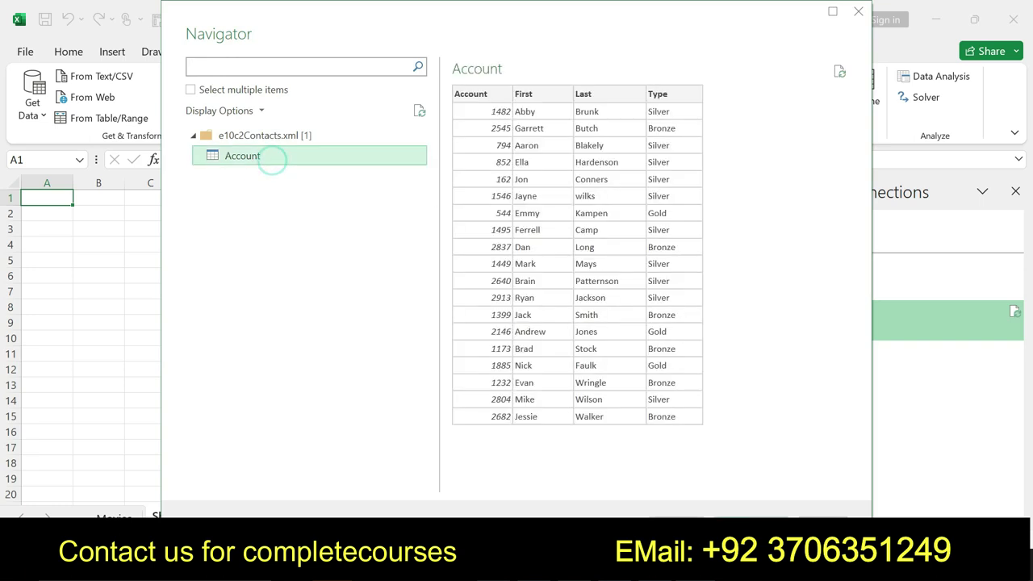
{"action": "left_click", "coordinate": [676, 514]}
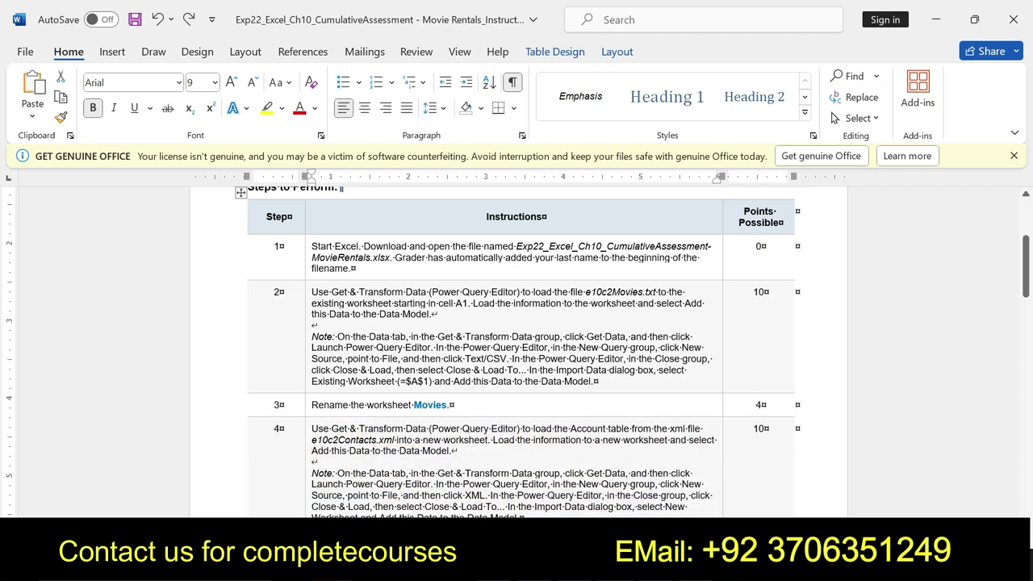
Bold and yellow-highlight Word's step 5 line, select 'Contacts', then return to Excel.
{"action": "scroll", "coordinate": [517, 352], "scroll_direction": "down", "scroll_amount": 4}
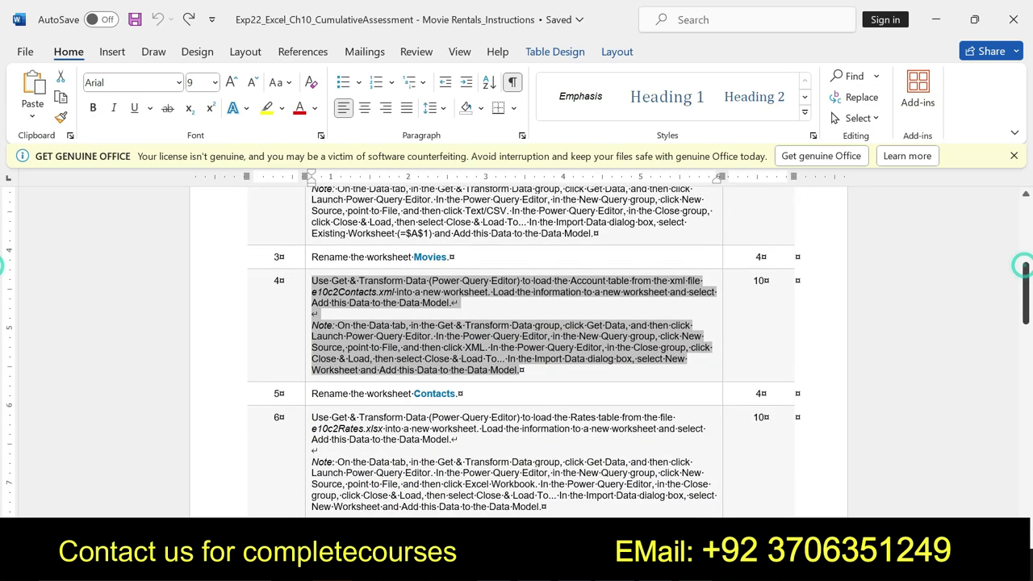
{"action": "triple_click", "coordinate": [315, 393]}
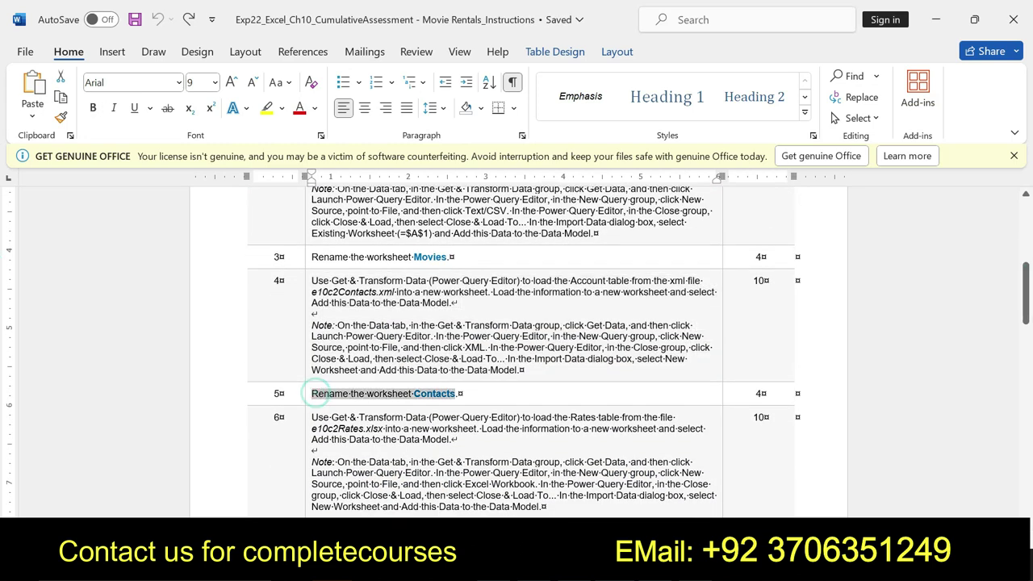
{"action": "left_click", "coordinate": [466, 367]}
{"action": "left_click", "coordinate": [521, 368]}
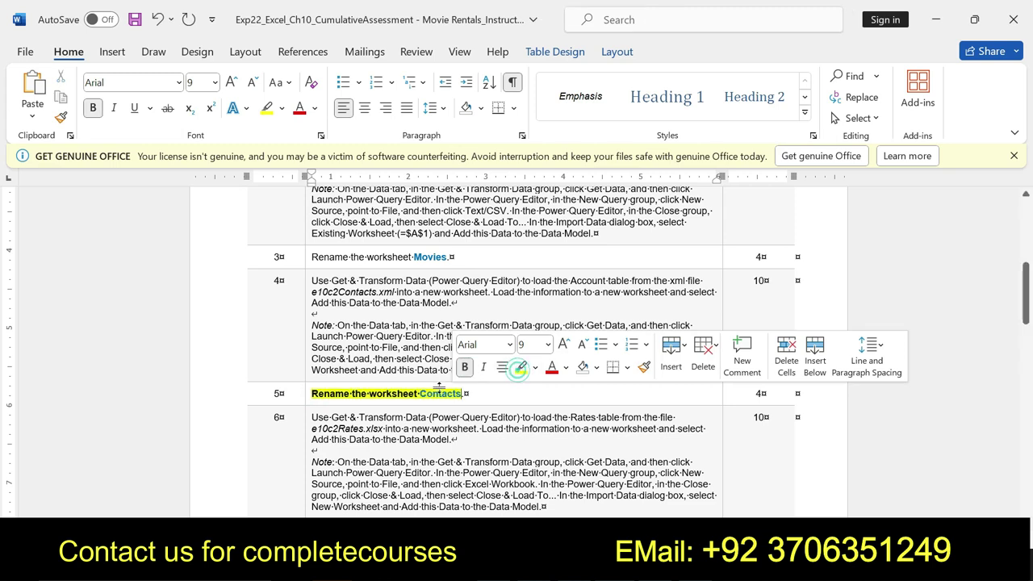
{"action": "left_click", "coordinate": [460, 392]}
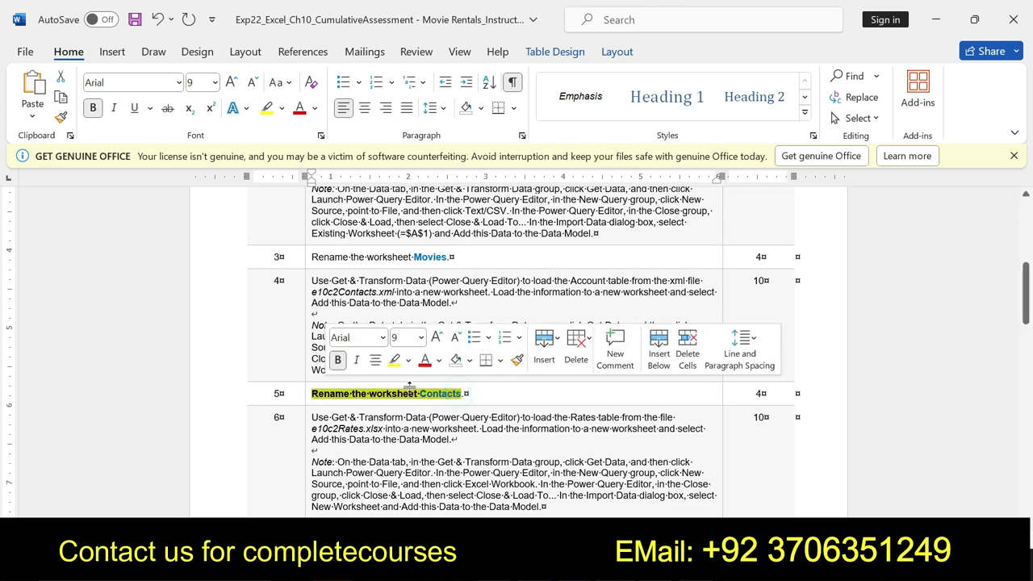
{"action": "left_click", "coordinate": [418, 397]}
{"action": "left_click_drag", "start_coordinate": [419, 394], "coordinate": [462, 396]}
{"action": "key", "text": "ctrl+c"}
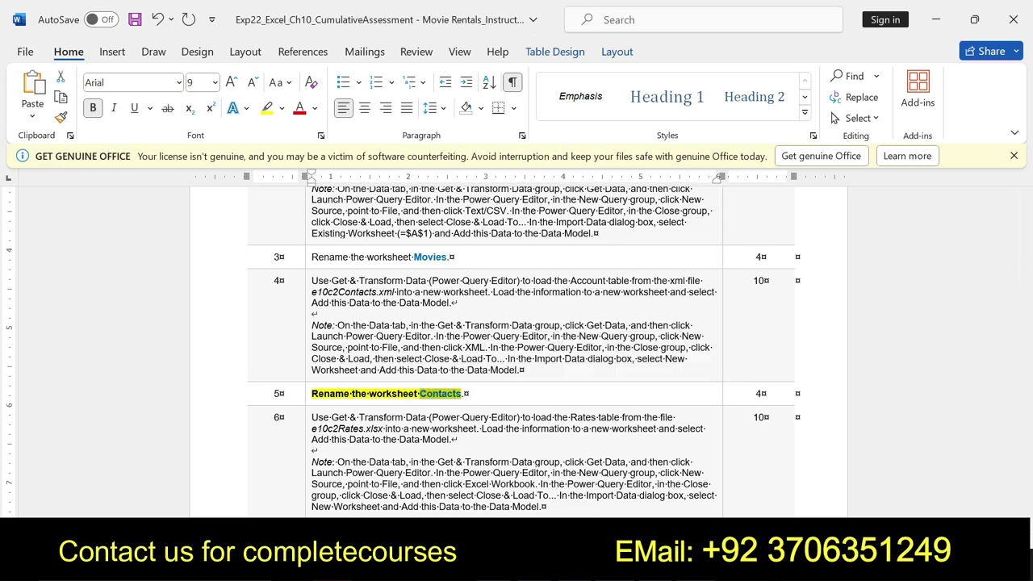
{"action": "key", "text": "alt+Tab"}
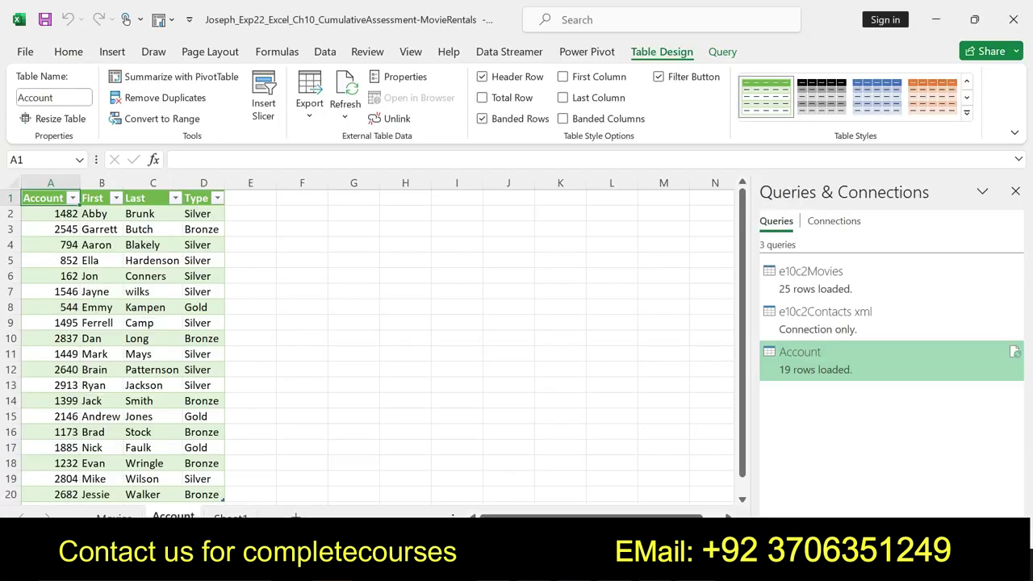
Rename the Account sheet to Contacts by pasting the name, then return to Word.
{"action": "right_click", "coordinate": [177, 516]}
{"action": "left_click", "coordinate": [216, 332]}
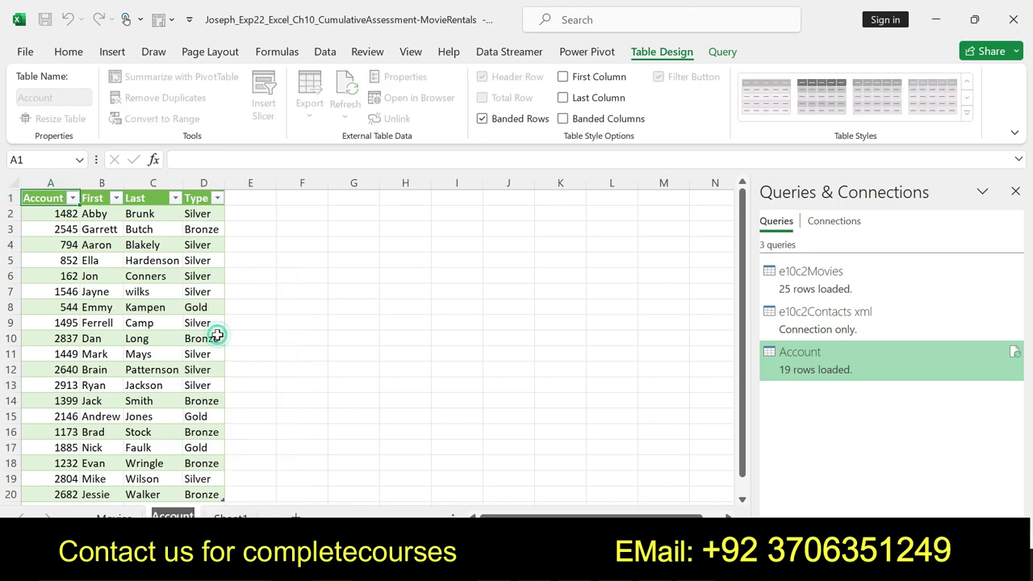
{"action": "key", "text": "ctrl+v"}
{"action": "key", "text": "Return"}
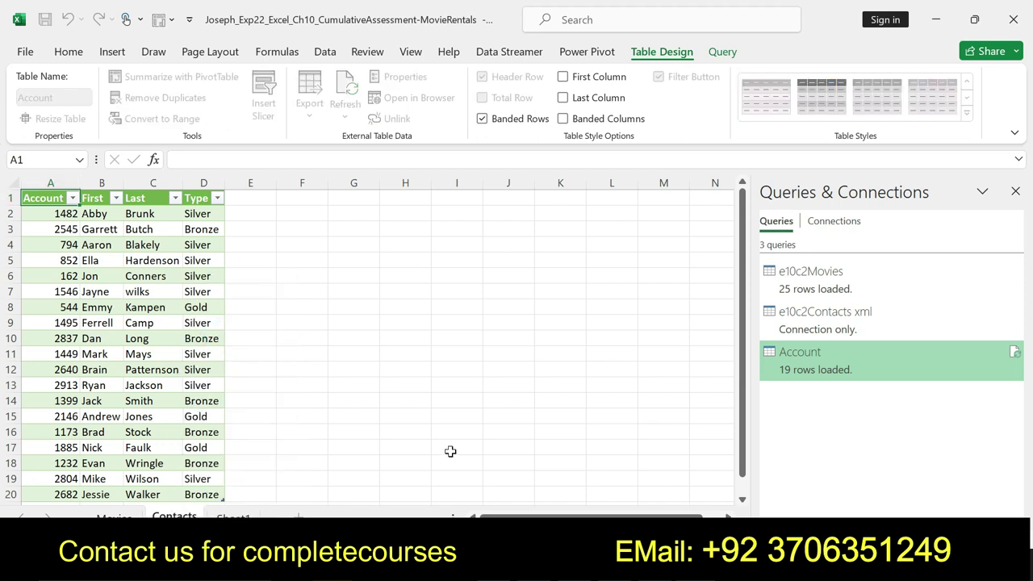
{"action": "key", "text": "alt+Tab"}
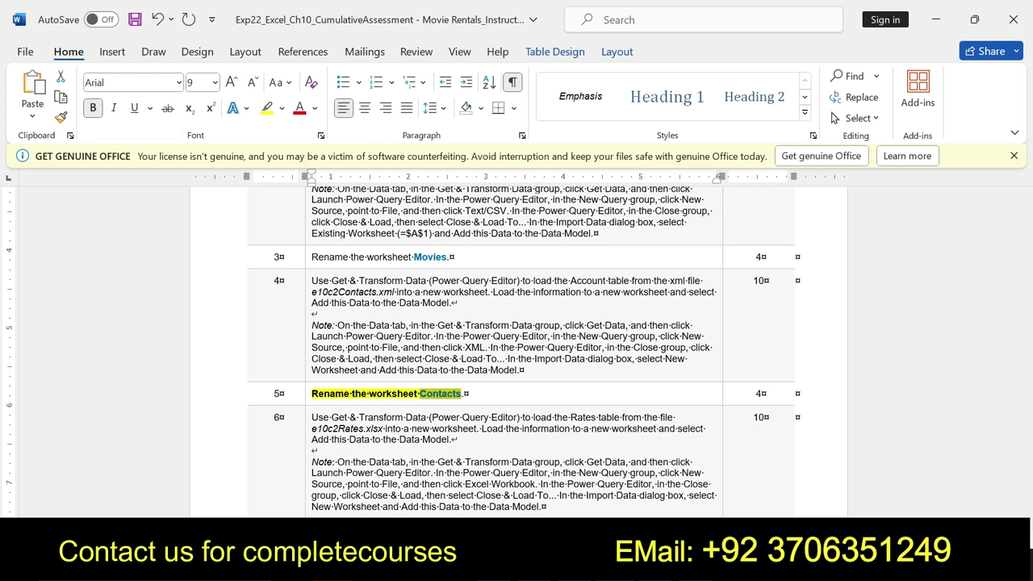
Return step 5's line to plain text and select step 6's instruction text.
{"action": "left_click", "coordinate": [308, 396]}
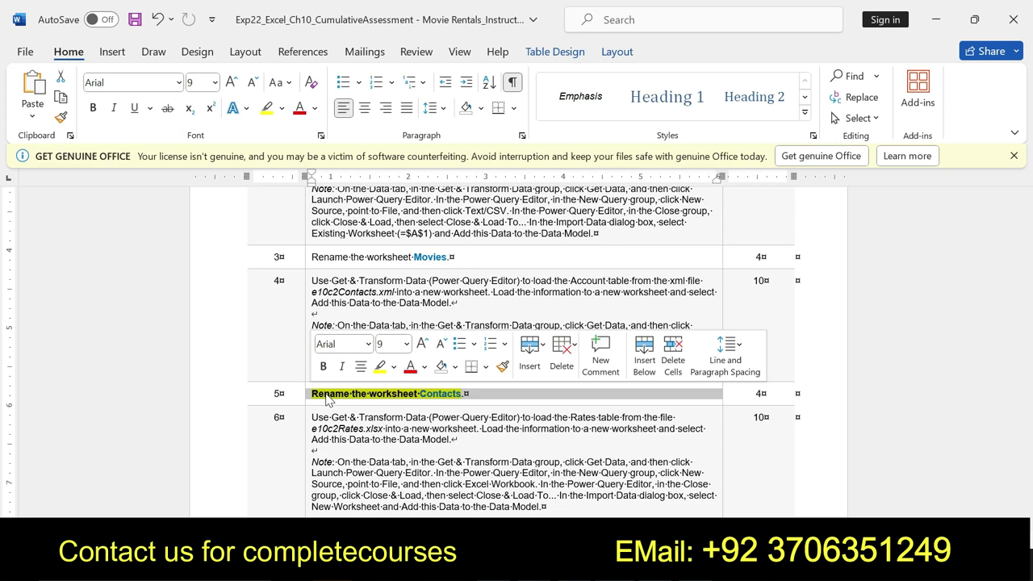
{"action": "triple_click", "coordinate": [334, 395]}
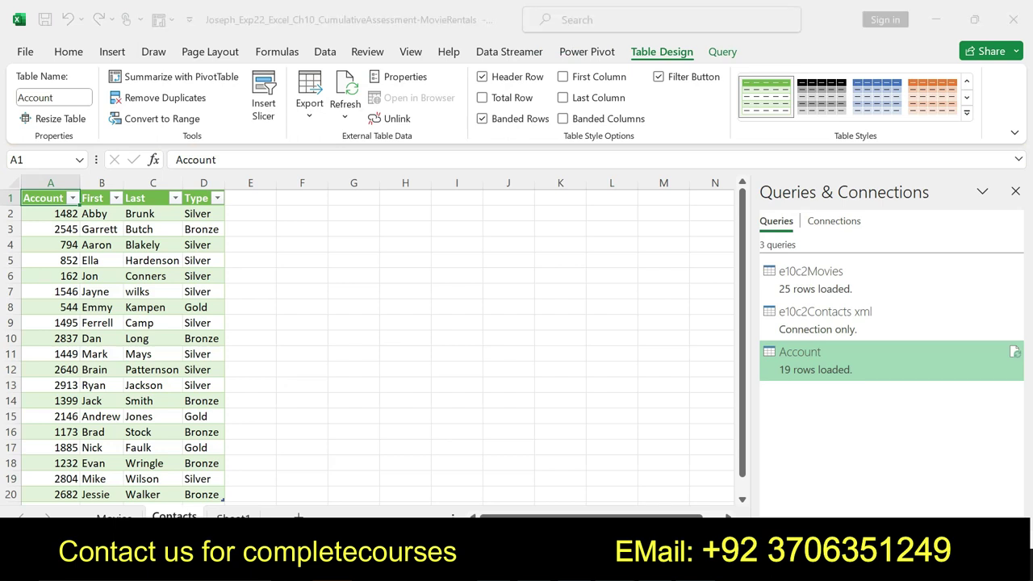
{"action": "key", "text": "alt+Tab"}
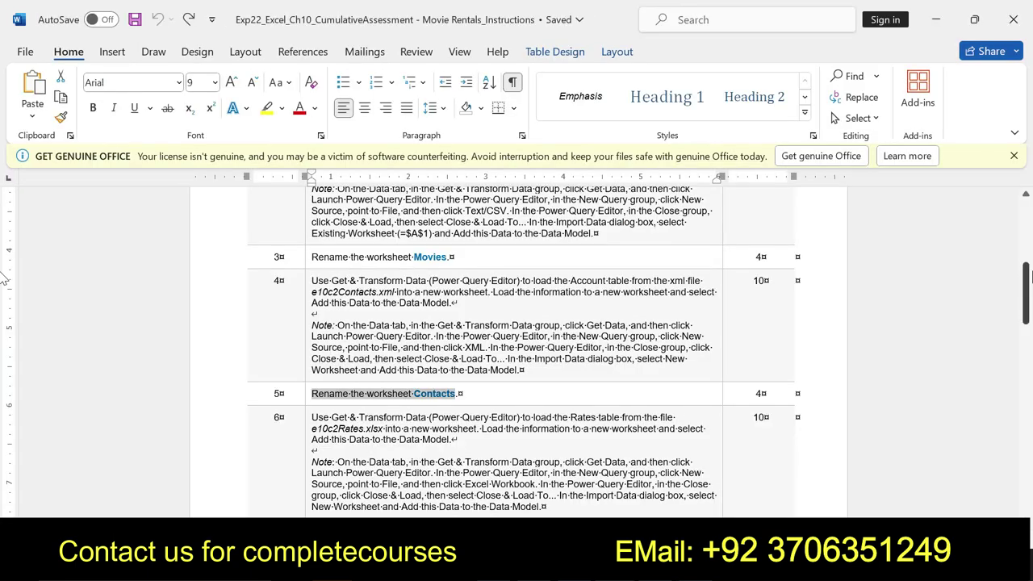
{"action": "left_click_drag", "start_coordinate": [1025, 292], "coordinate": [1025, 313]}
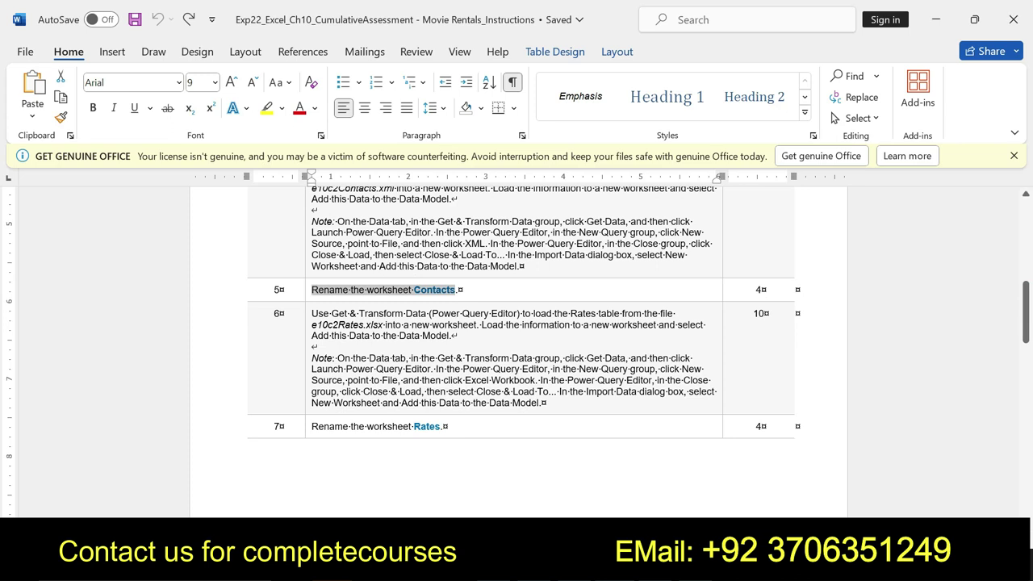
{"action": "left_click_drag", "start_coordinate": [311, 313], "coordinate": [547, 402]}
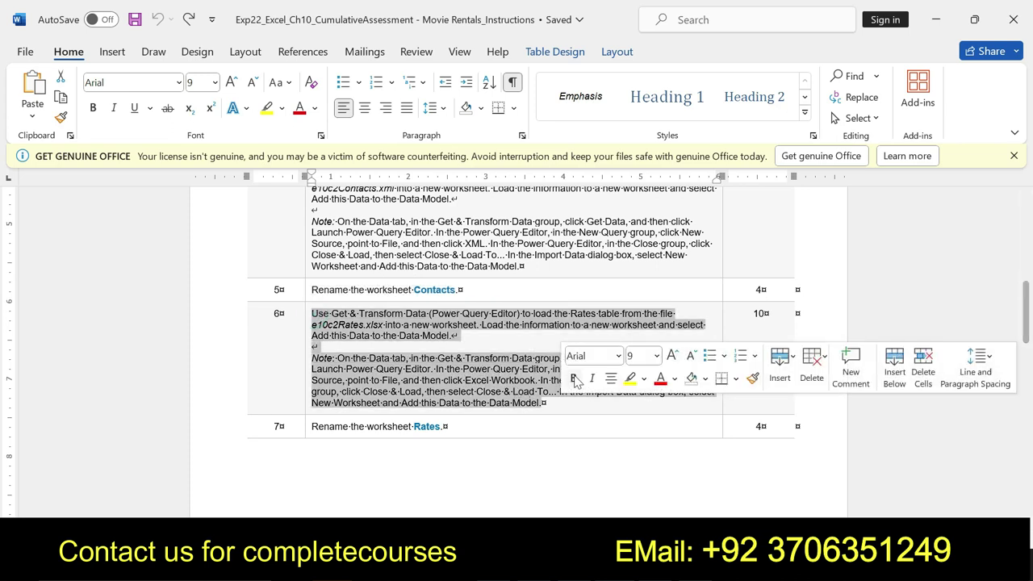
Bold and yellow-highlight step 6's Rates-table instruction, then select its whole Note paragraph.
{"action": "left_click", "coordinate": [573, 378]}
{"action": "left_click", "coordinate": [629, 379]}
{"action": "mouse_move", "coordinate": [313, 357]}
{"action": "left_mouse_down"}
{"action": "mouse_move", "coordinate": [498, 358]}
{"action": "mouse_move", "coordinate": [643, 402]}
{"action": "left_mouse_up"}
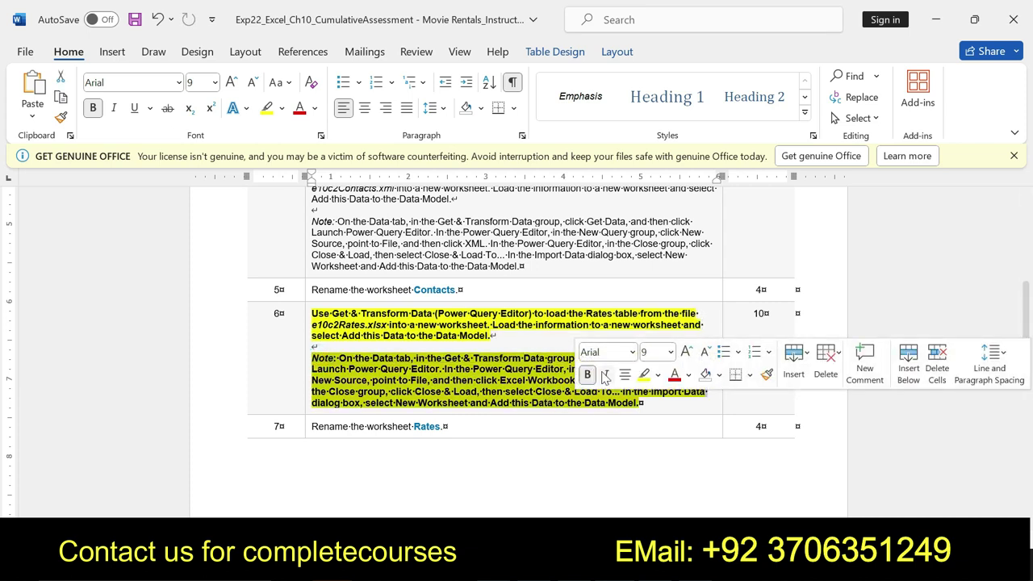
{"action": "left_click", "coordinate": [490, 375]}
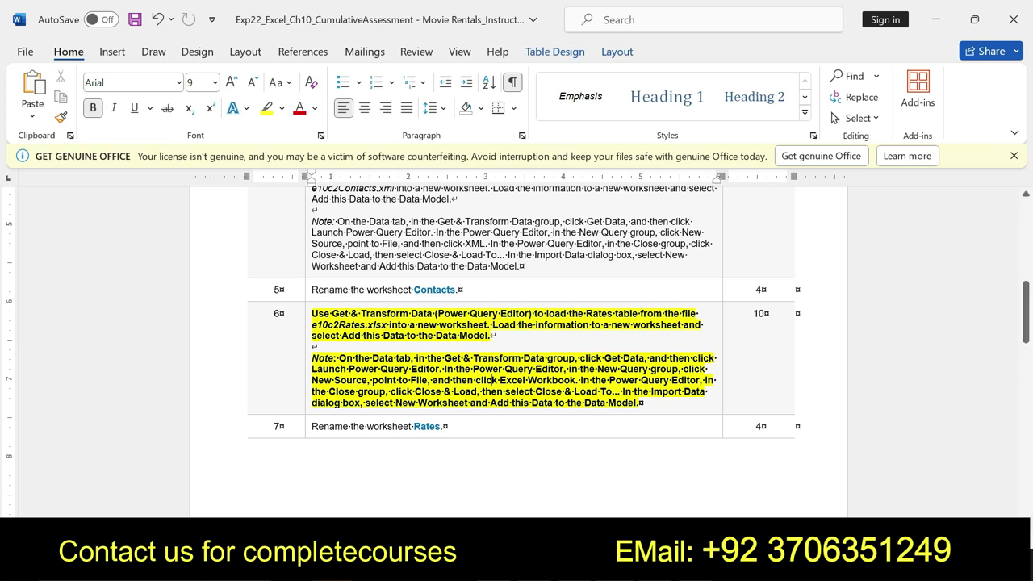
{"action": "left_click_drag", "start_coordinate": [313, 358], "coordinate": [642, 402]}
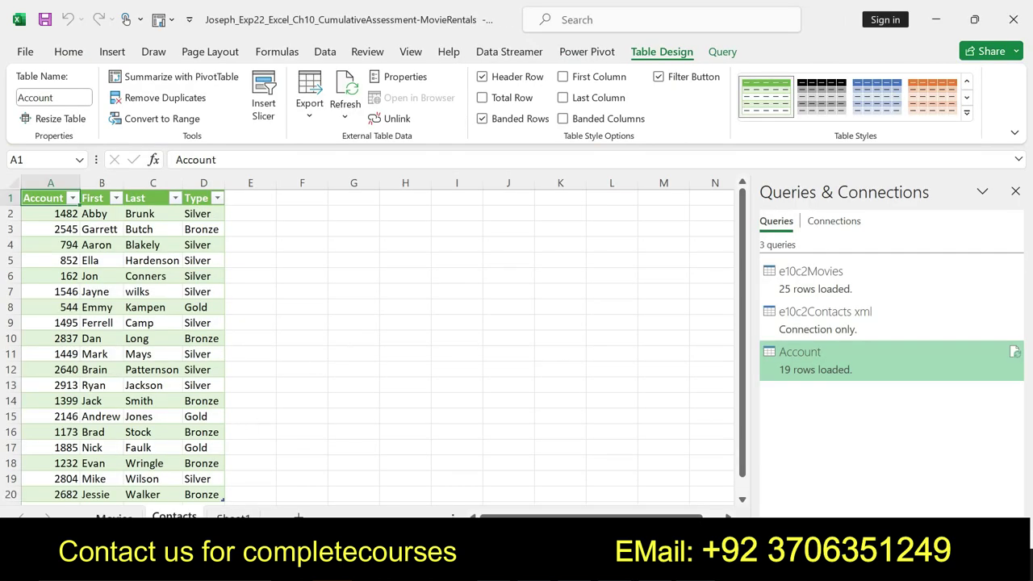
From Sheet1, start a From Excel Workbook import and open a03_h2_Loans in Documents Data.
{"action": "left_click", "coordinate": [114, 517]}
{"action": "left_click", "coordinate": [233, 517]}
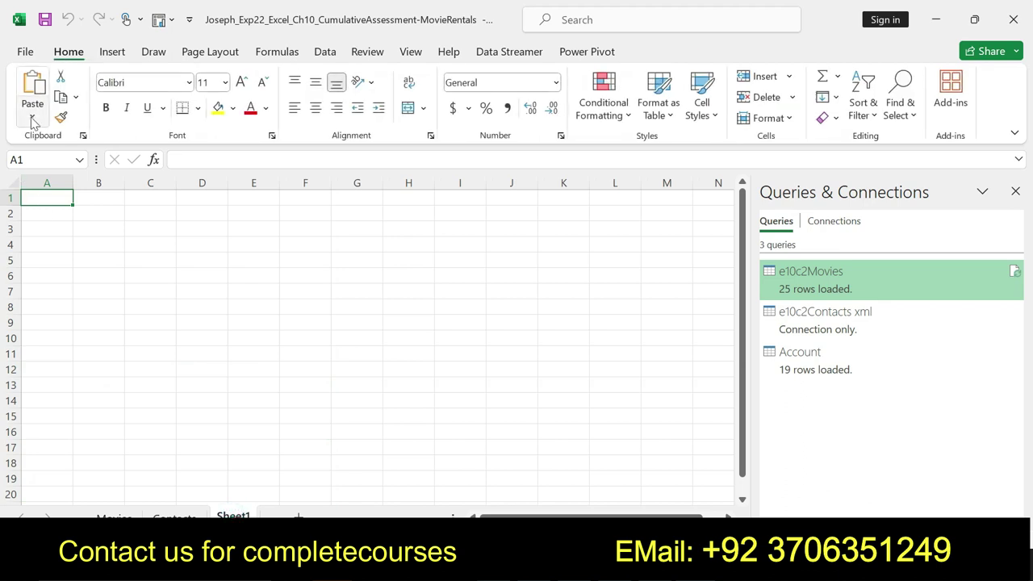
{"action": "left_click", "coordinate": [325, 50]}
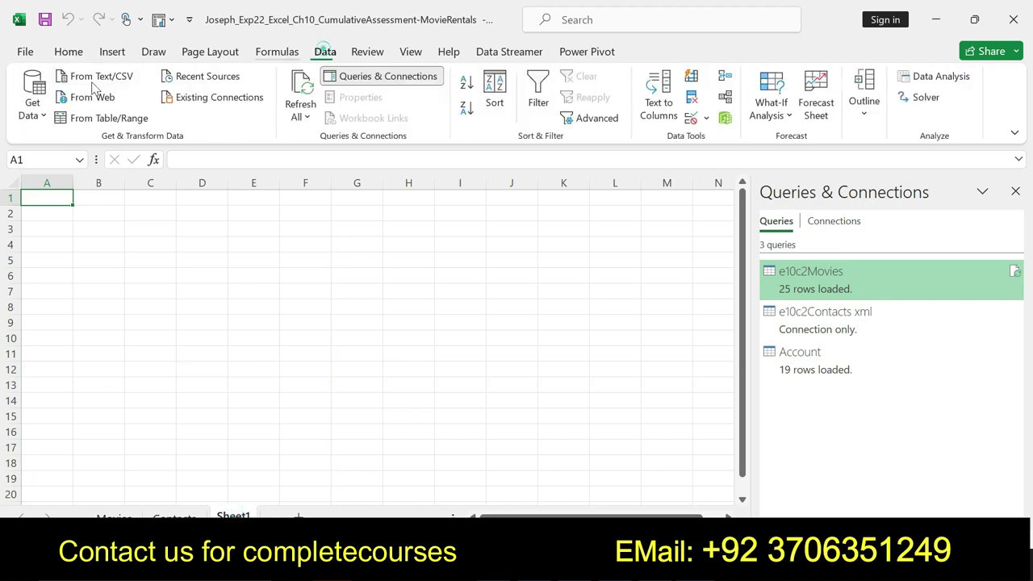
{"action": "left_click", "coordinate": [32, 105]}
{"action": "mouse_move", "coordinate": [81, 179]}
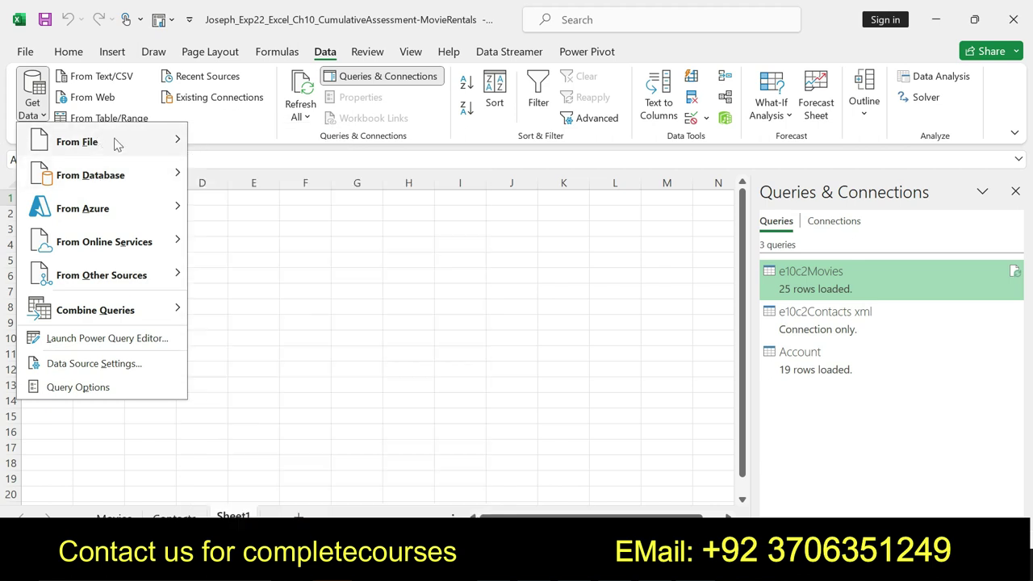
{"action": "left_click", "coordinate": [246, 143]}
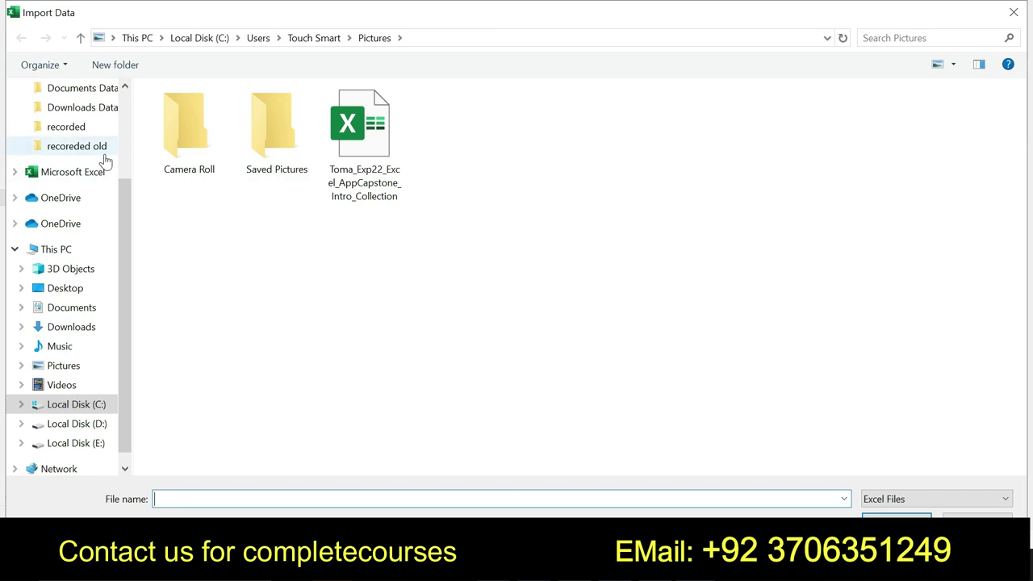
{"action": "left_click", "coordinate": [92, 91]}
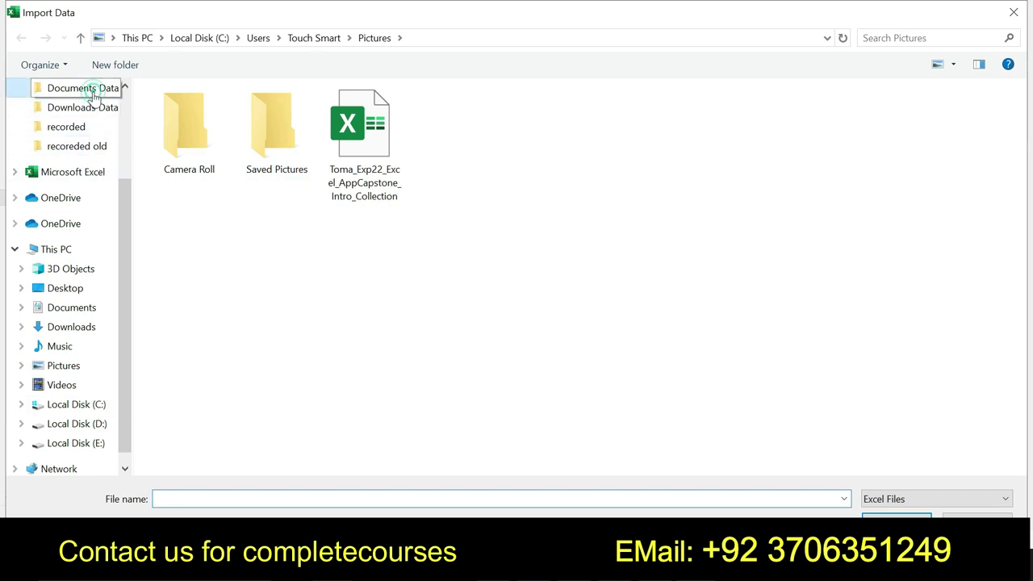
{"action": "double_click", "coordinate": [207, 168]}
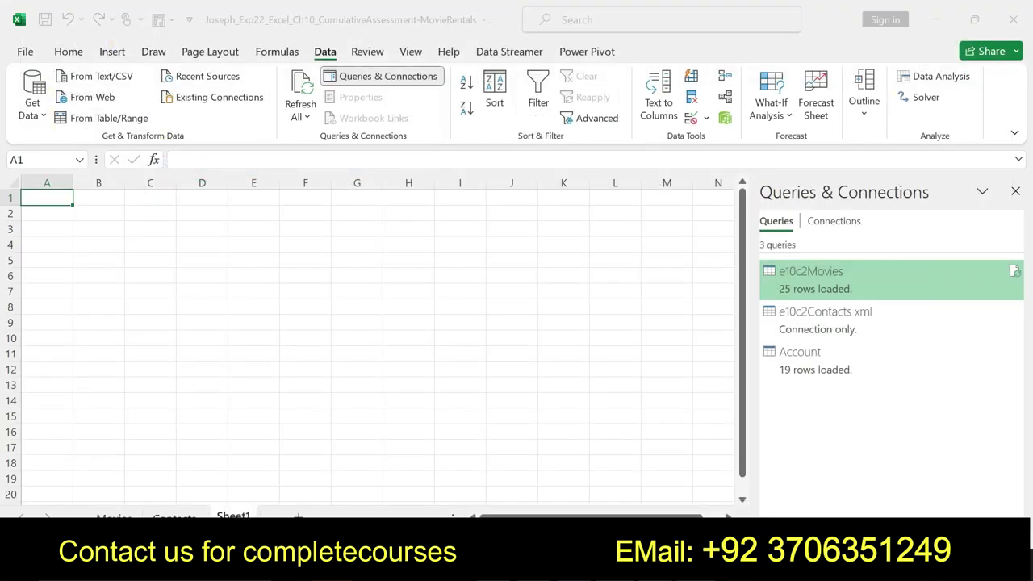
Clear the step 6 Note selection in Word, then reopen Get Data > From Excel Workbook.
{"action": "key", "text": "alt+Tab"}
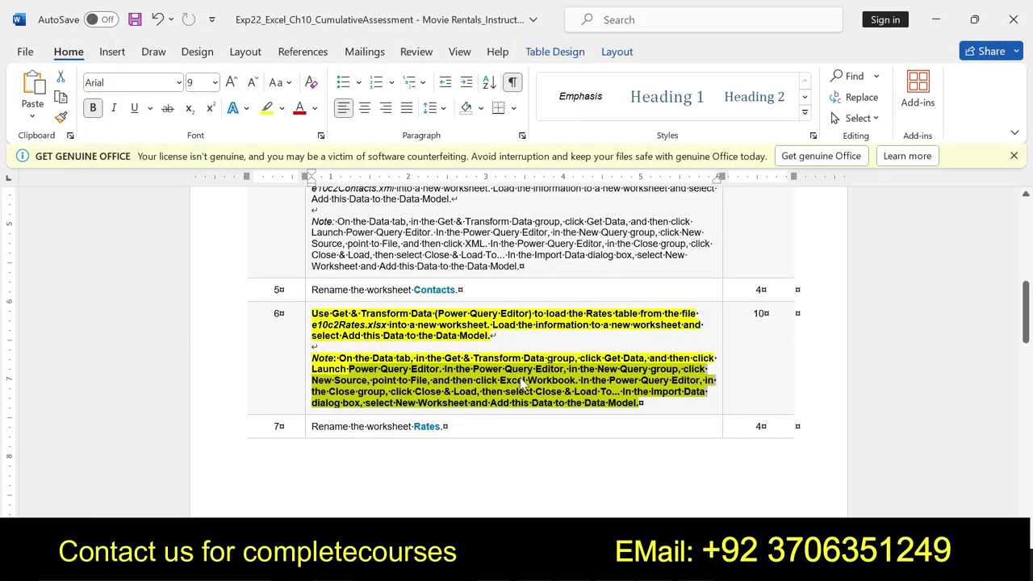
{"action": "left_click", "coordinate": [471, 379]}
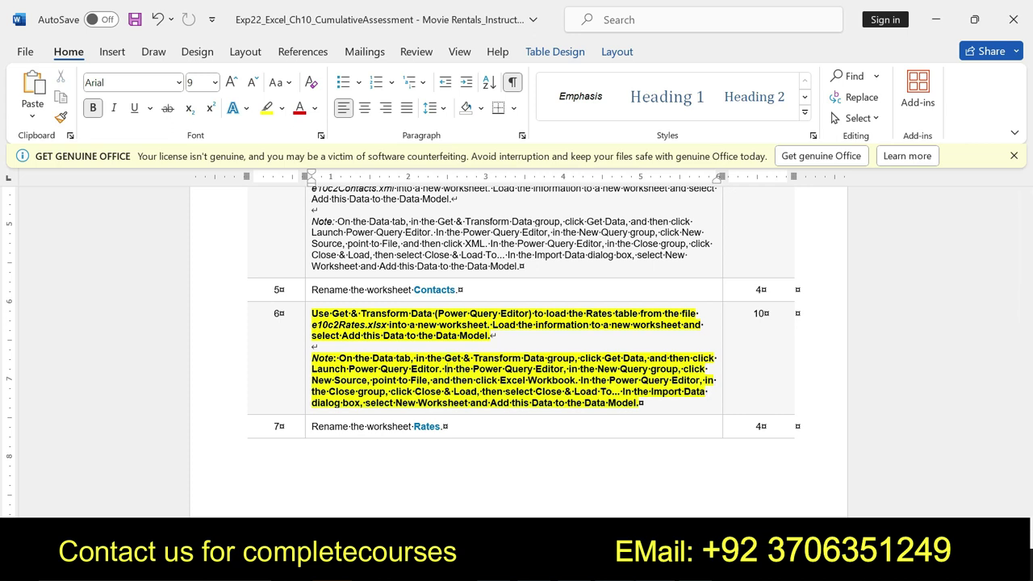
{"action": "key", "text": "alt+Tab"}
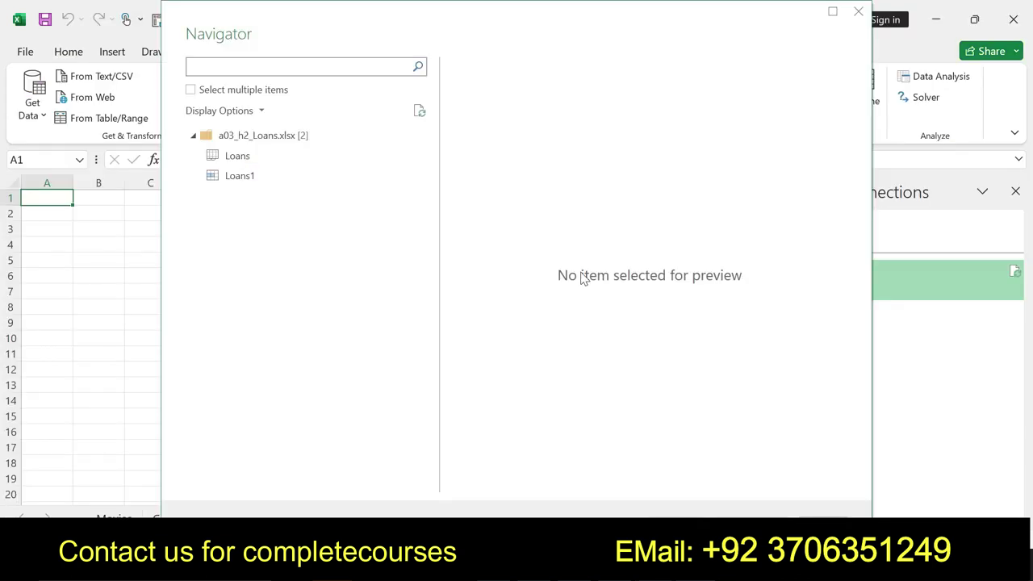
{"action": "left_click", "coordinate": [868, 21]}
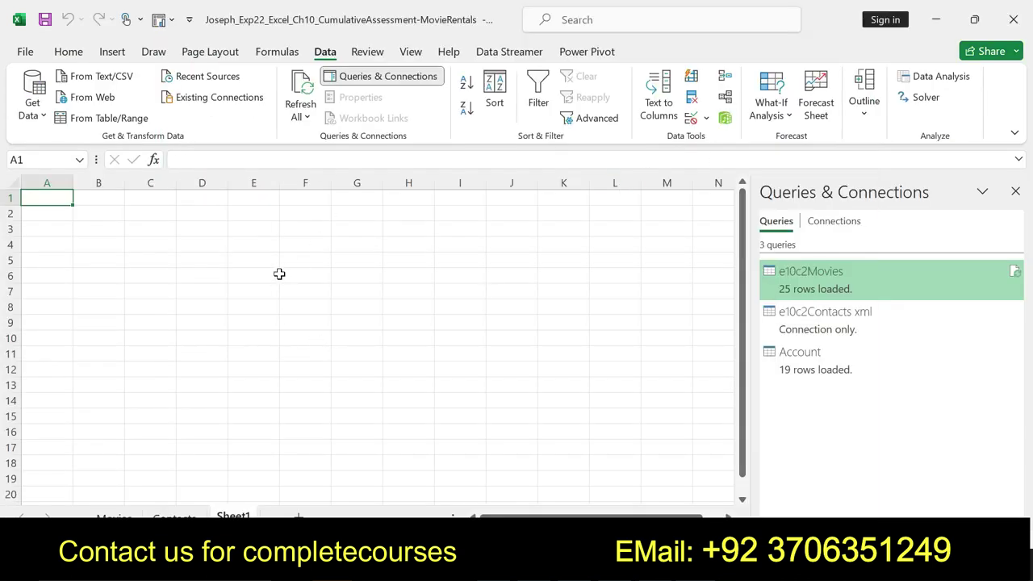
{"action": "left_click", "coordinate": [39, 113]}
{"action": "mouse_move", "coordinate": [121, 141]}
{"action": "left_click", "coordinate": [242, 142]}
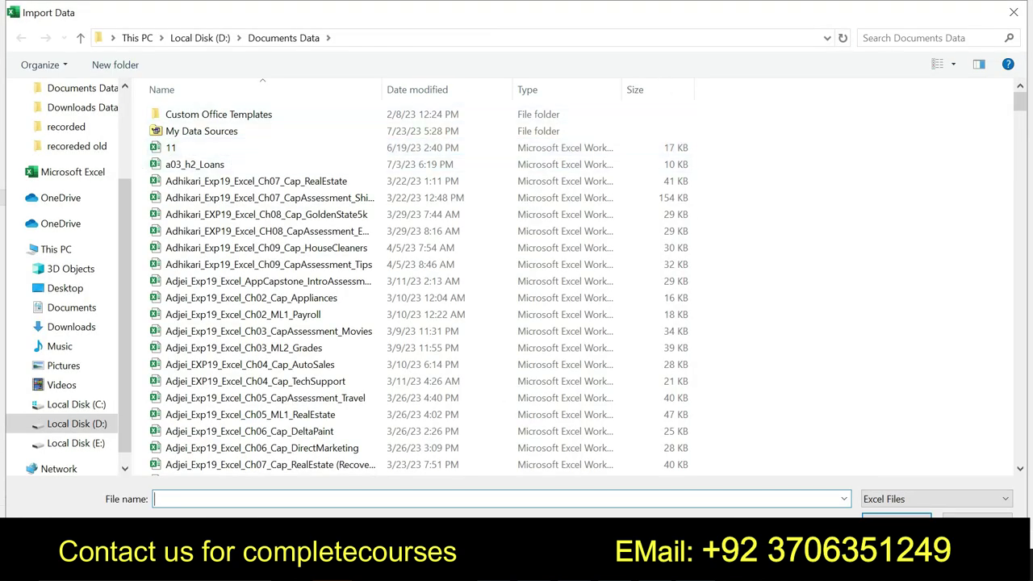
Search for RATES, then look for the rates file in Downloads, Desktop, Documents, Pictures and Local Disk (C:).
{"action": "left_click", "coordinate": [898, 37]}
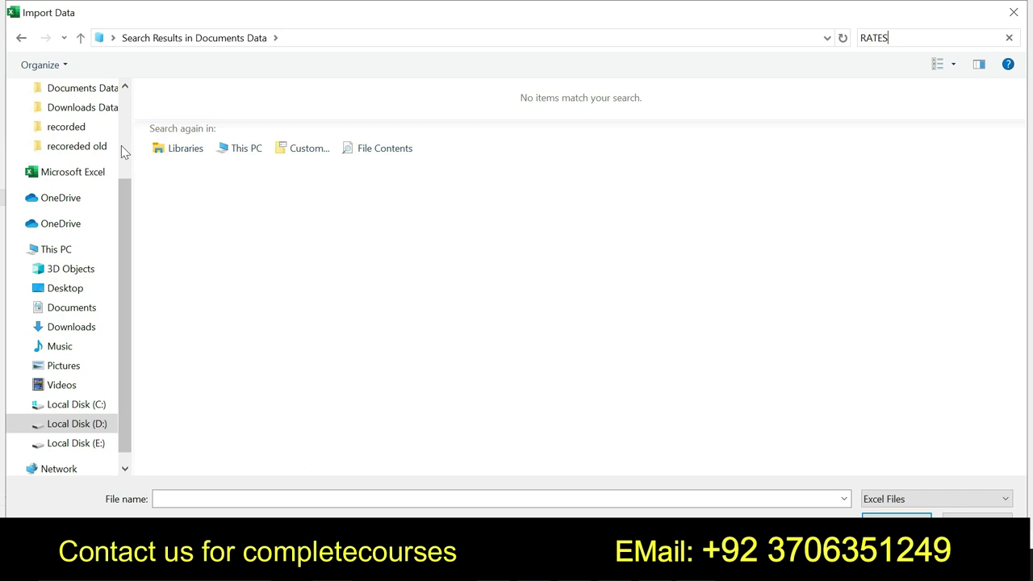
{"action": "scroll", "coordinate": [126, 153], "scroll_direction": "up", "scroll_amount": 3}
{"action": "left_click", "coordinate": [87, 141]}
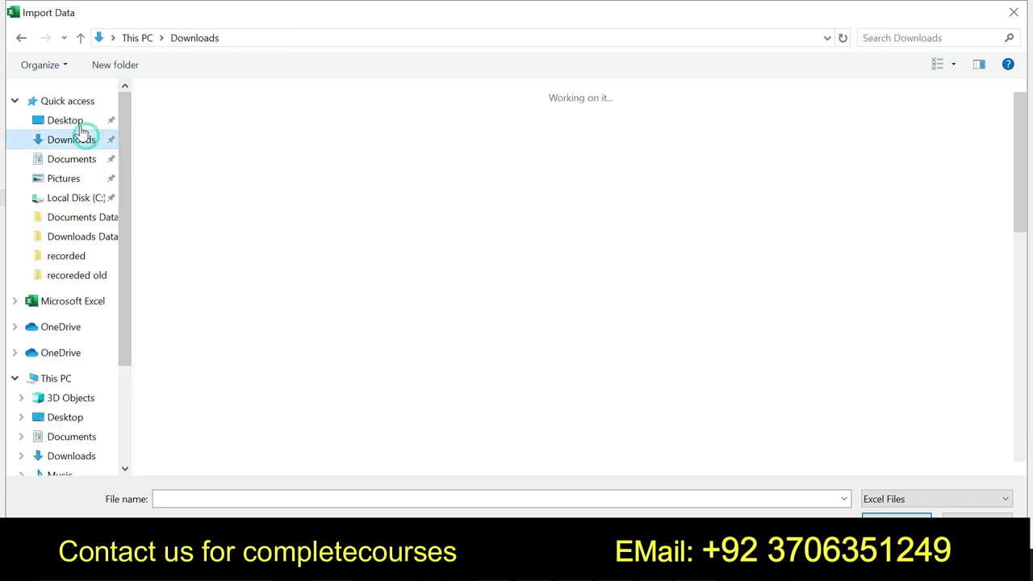
{"action": "left_click", "coordinate": [81, 123]}
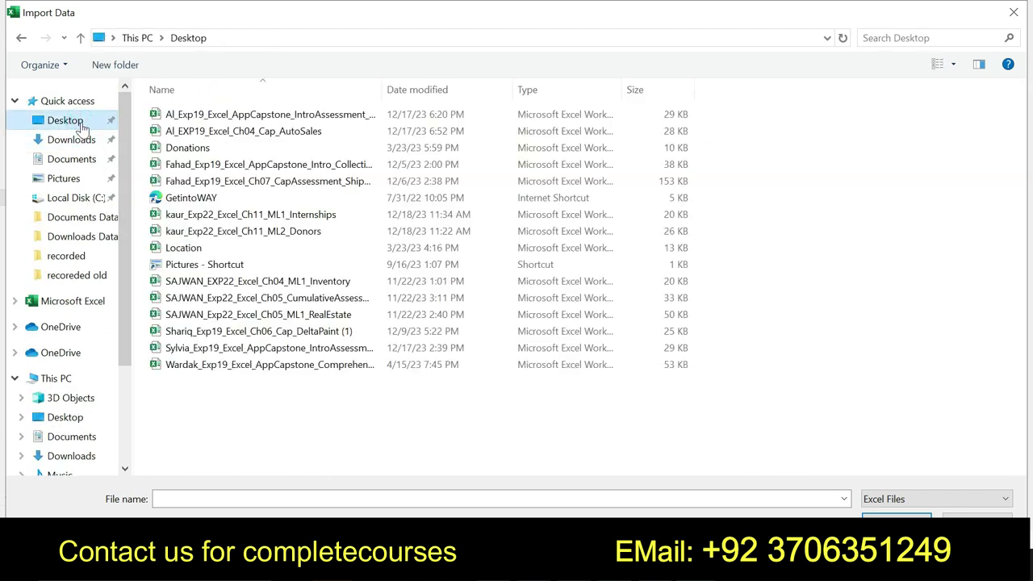
{"action": "left_click", "coordinate": [88, 141]}
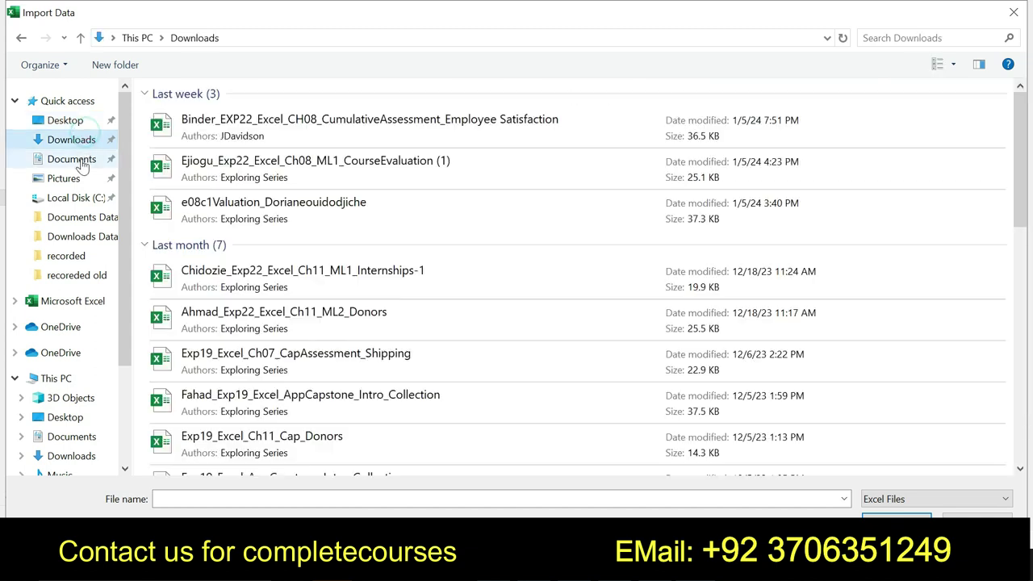
{"action": "left_click", "coordinate": [82, 161]}
{"action": "left_click", "coordinate": [82, 182]}
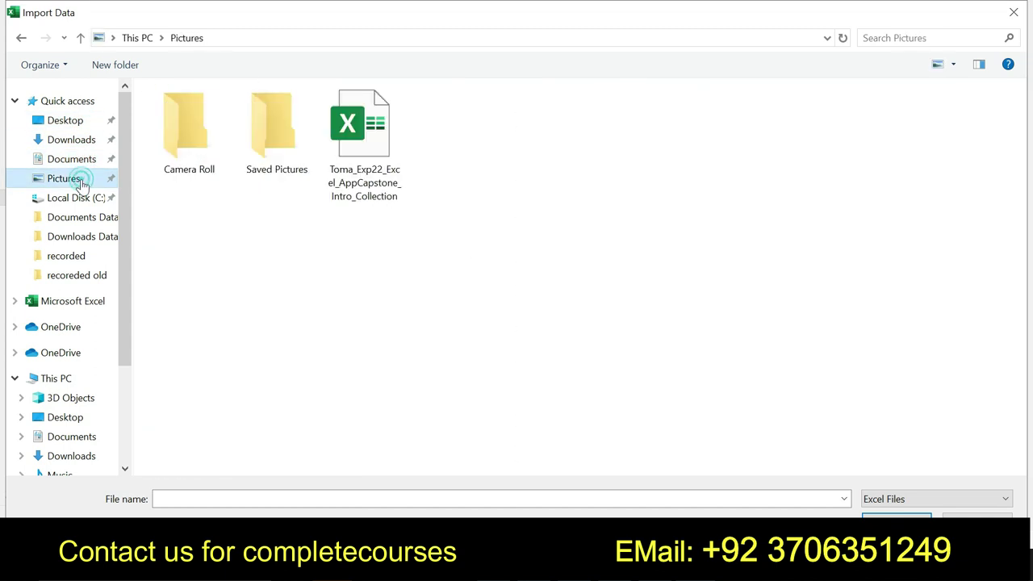
{"action": "left_click", "coordinate": [78, 200]}
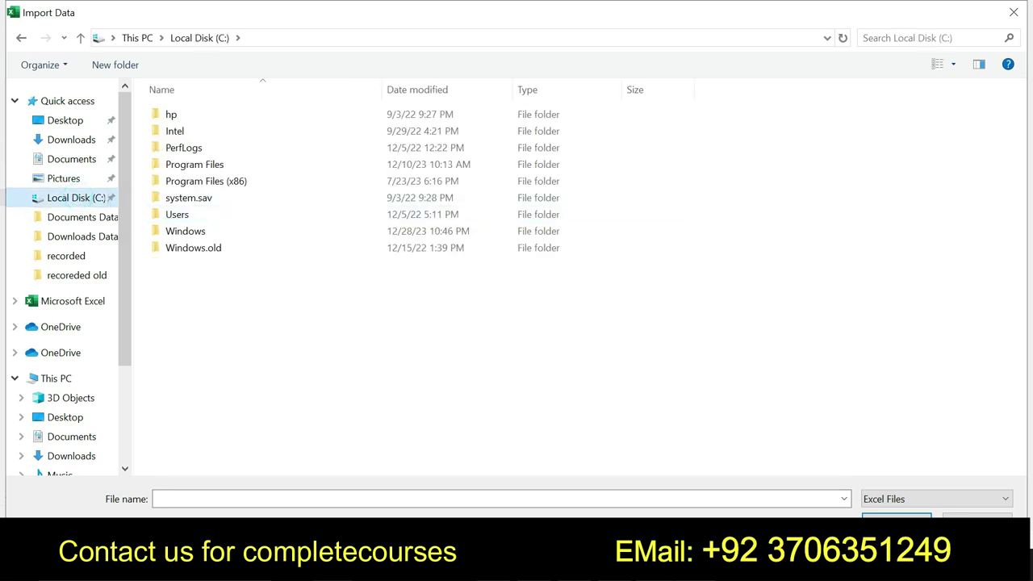
Locate e10c2Rates.xlsx inside the WinRAR archive, then dismiss Excel's dialog-is-open warning.
{"action": "key", "text": "alt+Tab"}
{"action": "left_click", "coordinate": [295, 409]}
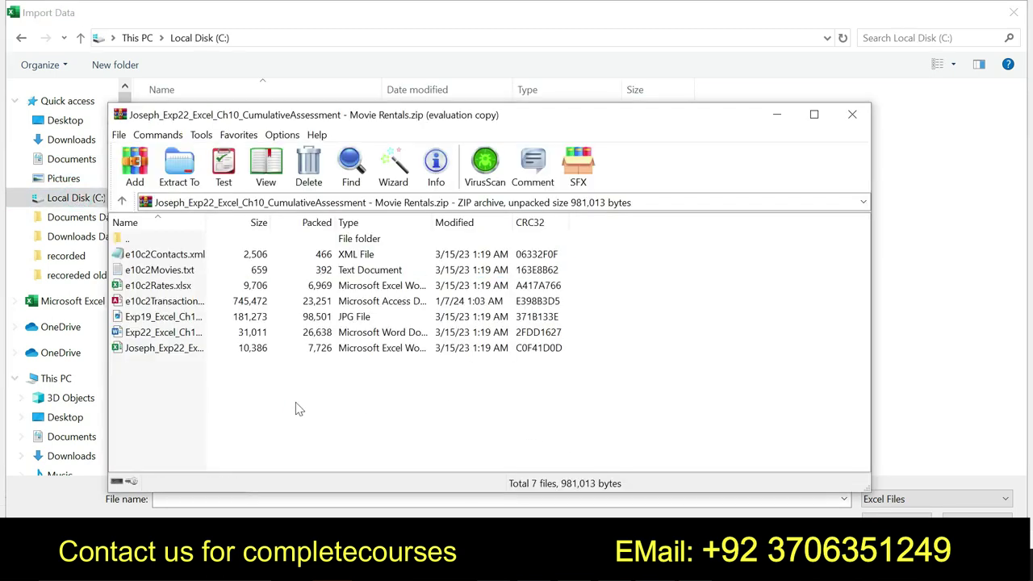
{"action": "left_click", "coordinate": [151, 287]}
{"action": "key", "text": "alt+Tab"}
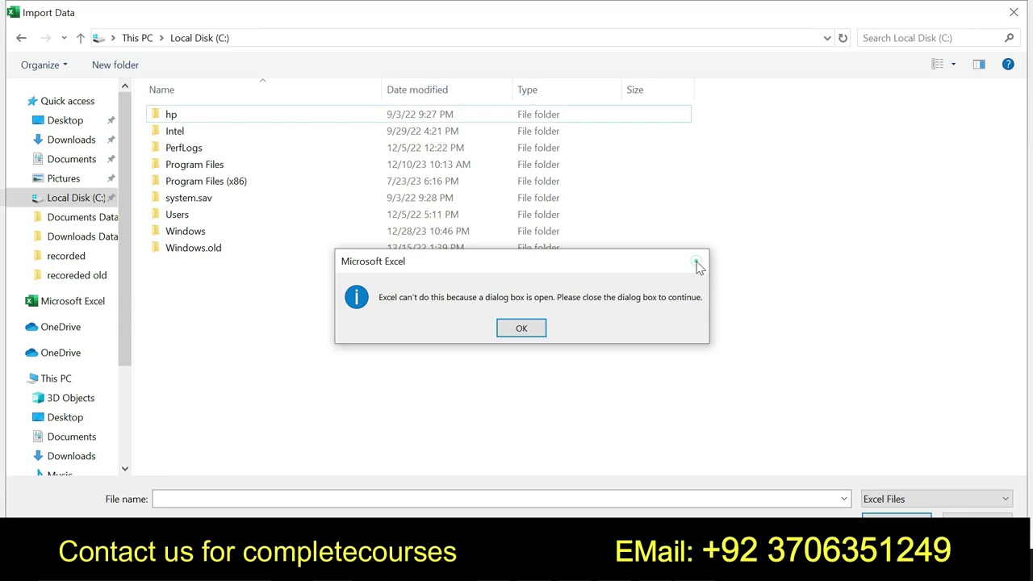
{"action": "left_click", "coordinate": [696, 263]}
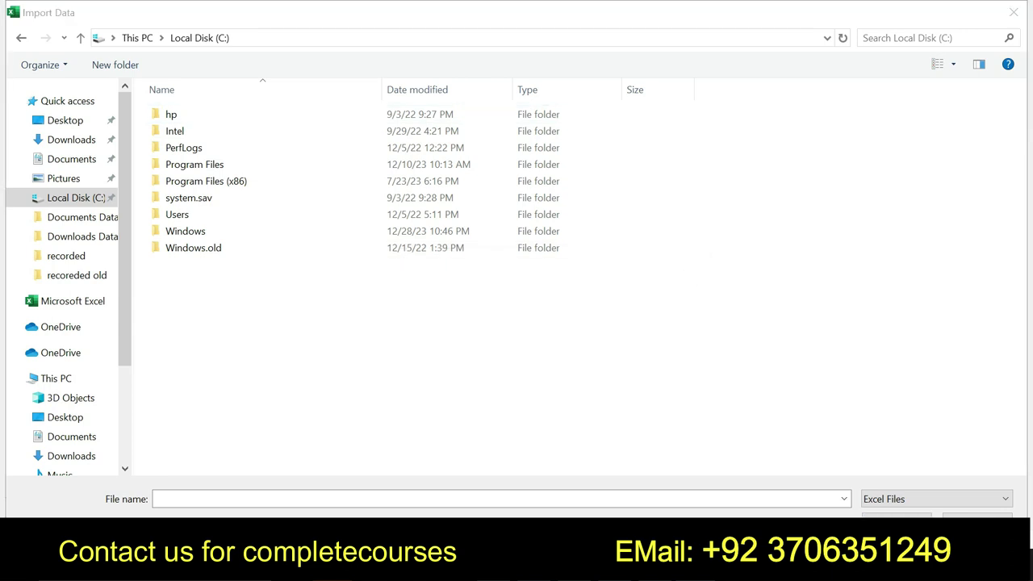
Cancel Import Data, then save e10c2Rates to the Desktop without replacing the Documents copy.
{"action": "left_click", "coordinate": [1013, 12]}
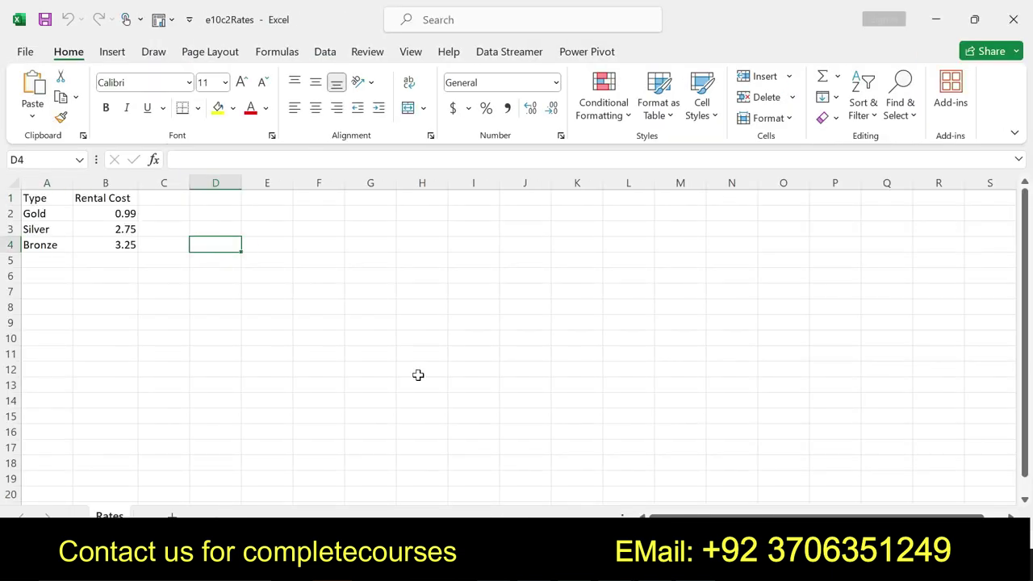
{"action": "left_click", "coordinate": [25, 54]}
{"action": "left_click", "coordinate": [51, 302]}
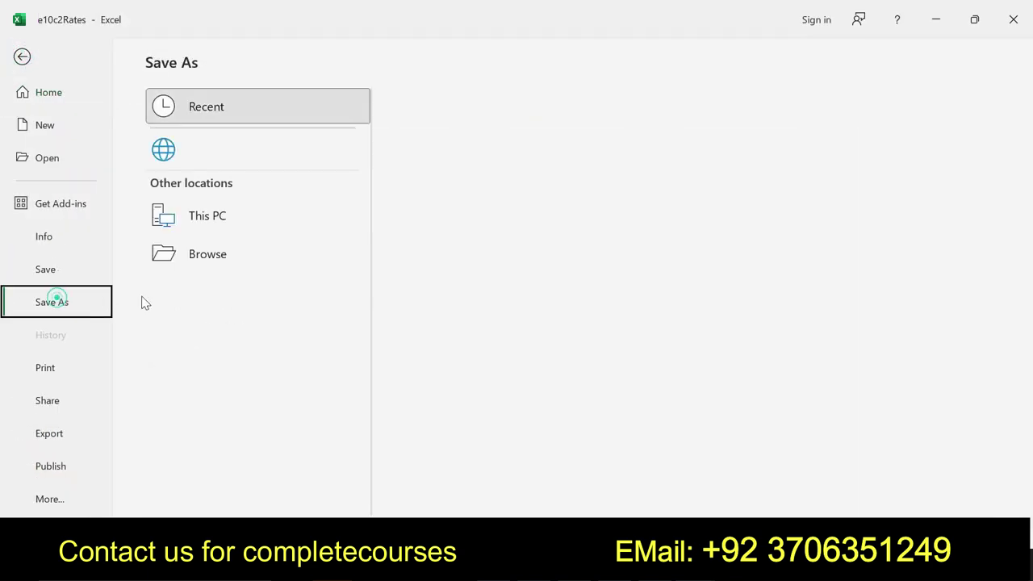
{"action": "left_click", "coordinate": [194, 297]}
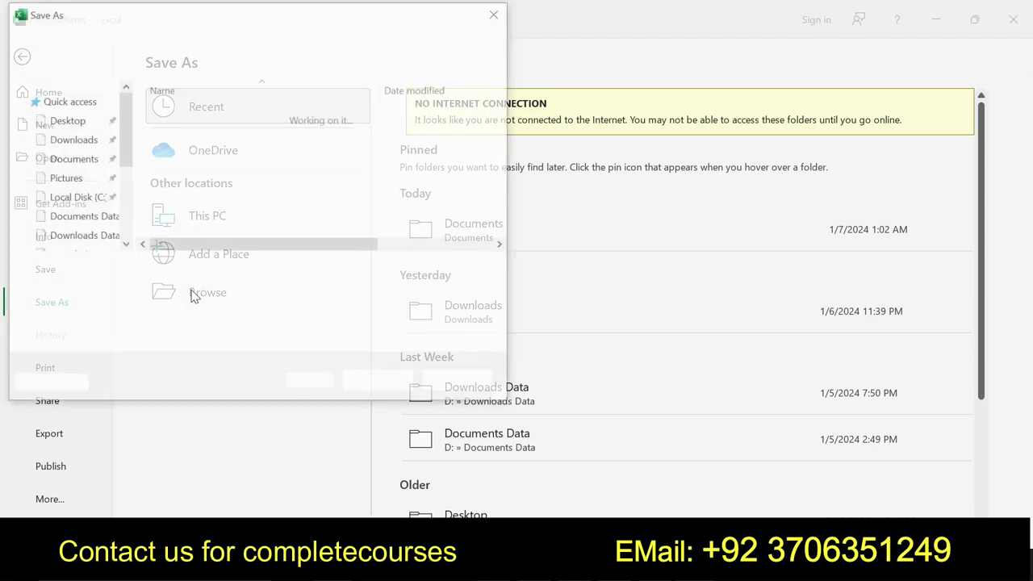
{"action": "left_click", "coordinate": [122, 127]}
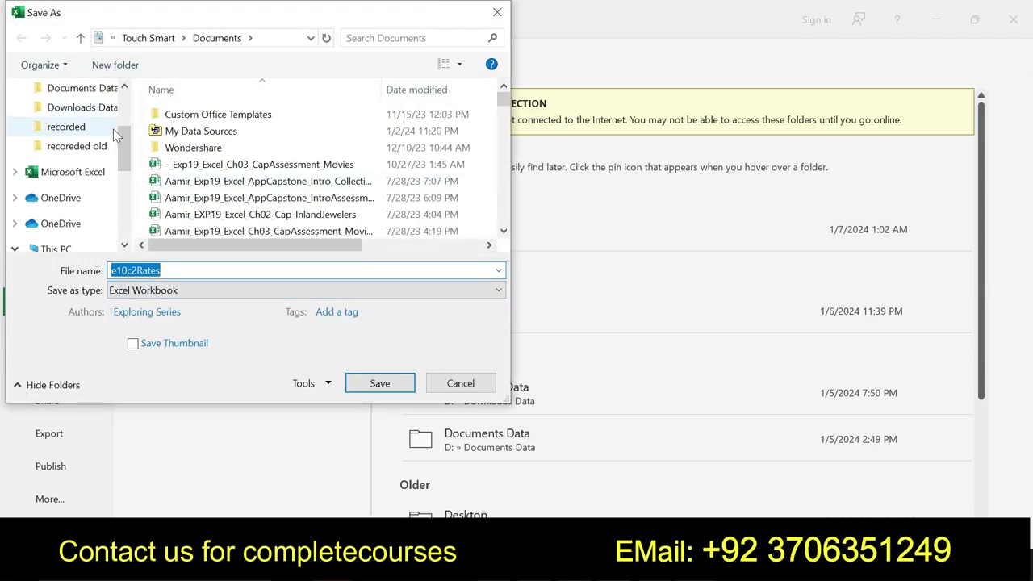
{"action": "left_click", "coordinate": [122, 98]}
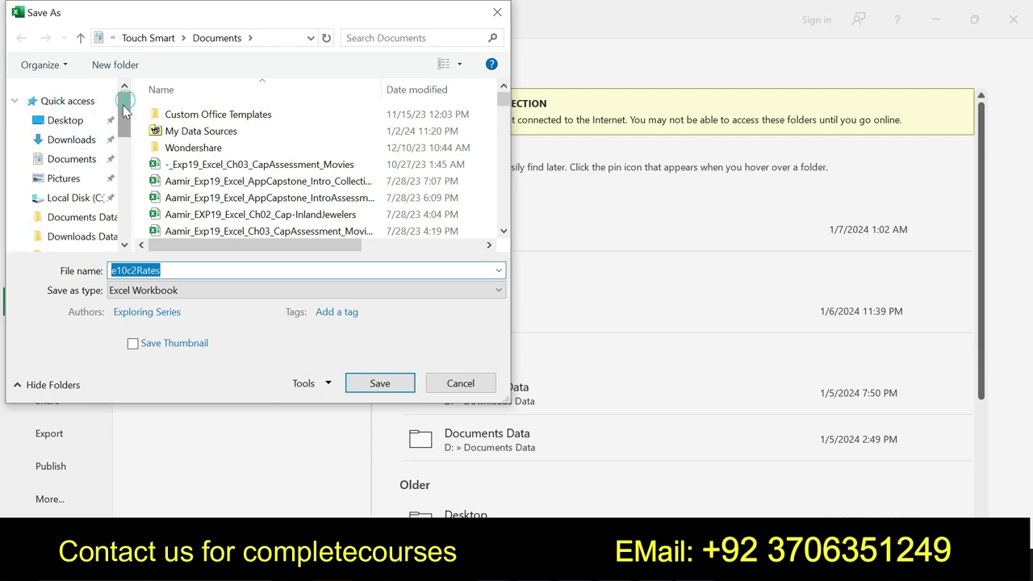
{"action": "left_click", "coordinate": [74, 159]}
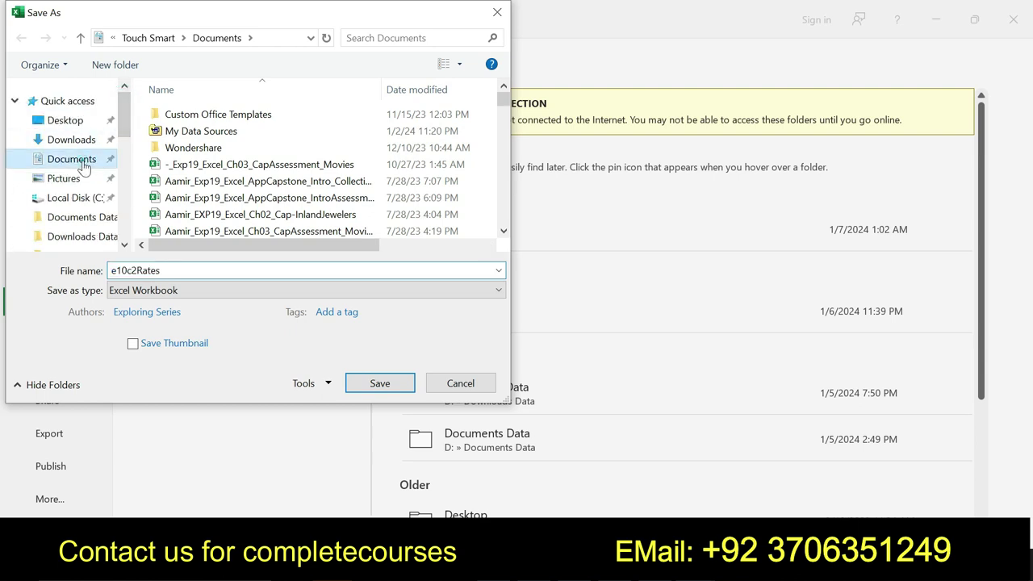
{"action": "left_click", "coordinate": [381, 384]}
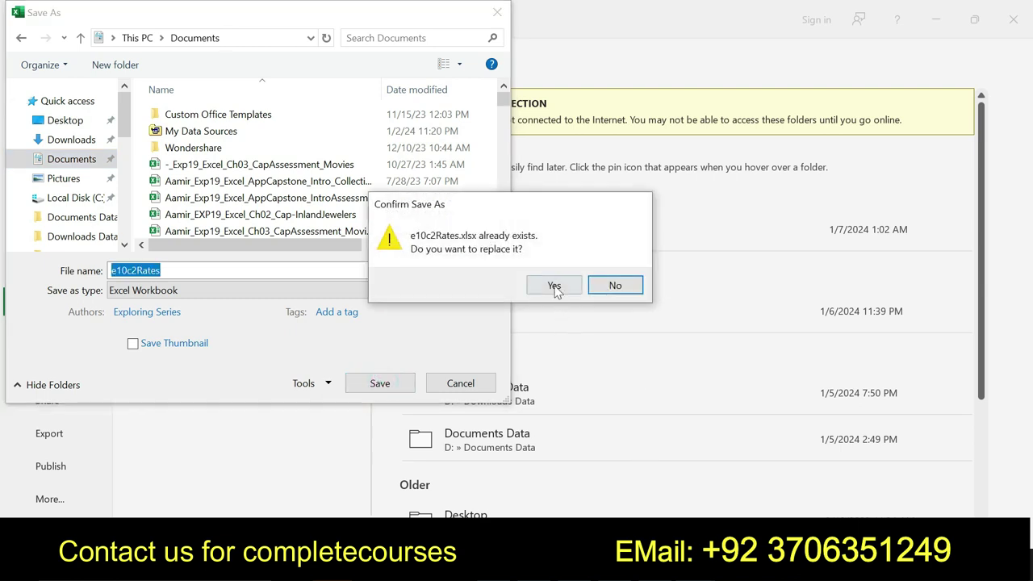
{"action": "left_click", "coordinate": [603, 284]}
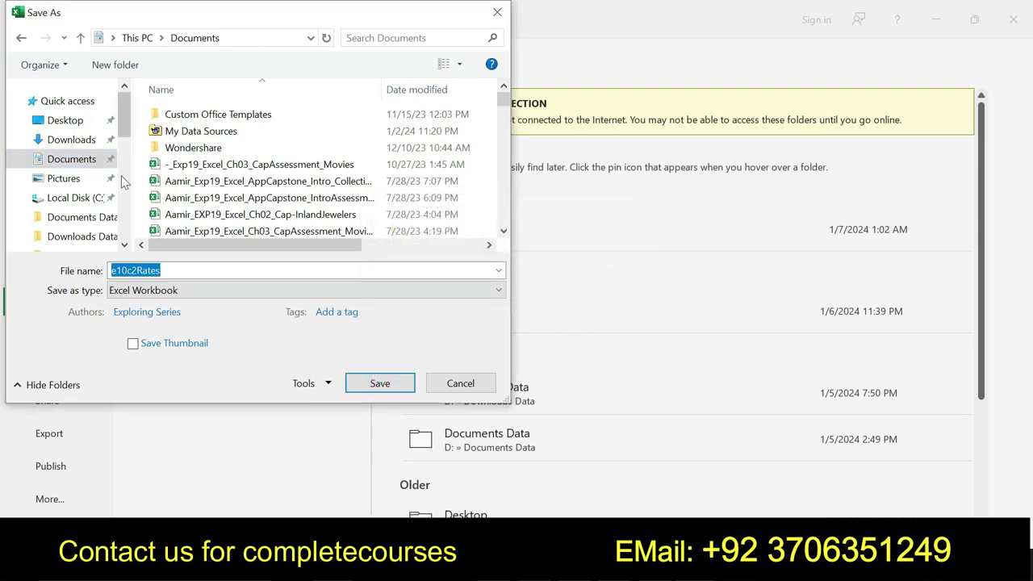
{"action": "left_click", "coordinate": [65, 120]}
{"action": "left_click", "coordinate": [376, 382]}
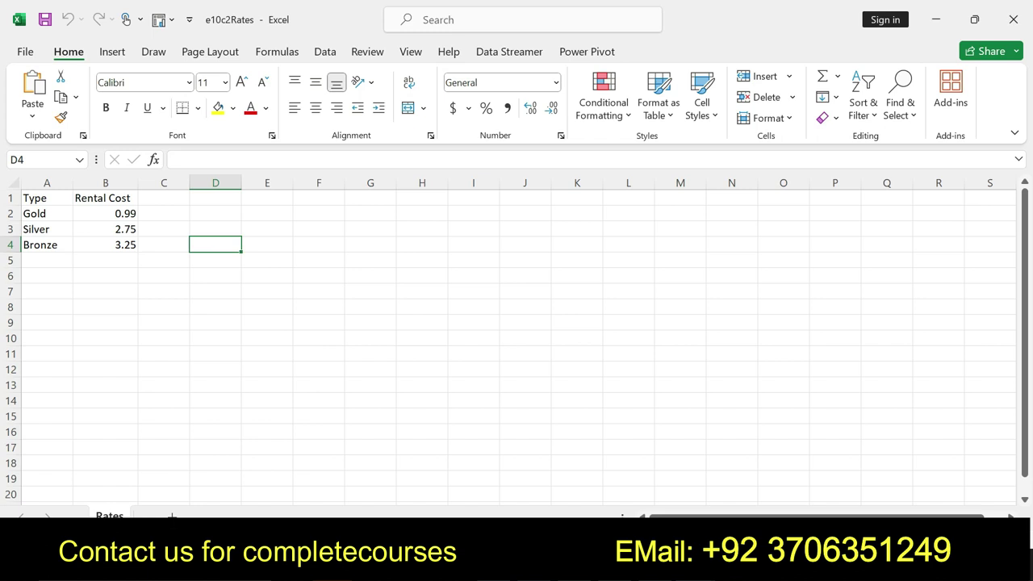
Import the Rates table from Desktop\e10c2Rates into Movie Rentals using Get Data > From Excel Workbook.
{"action": "left_click", "coordinate": [618, 489]}
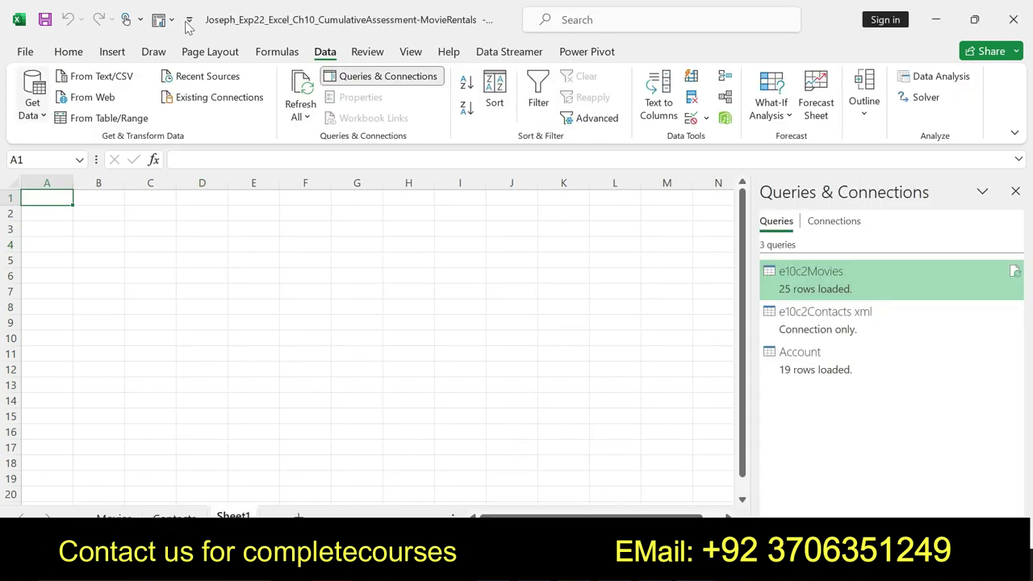
{"action": "left_click", "coordinate": [32, 101]}
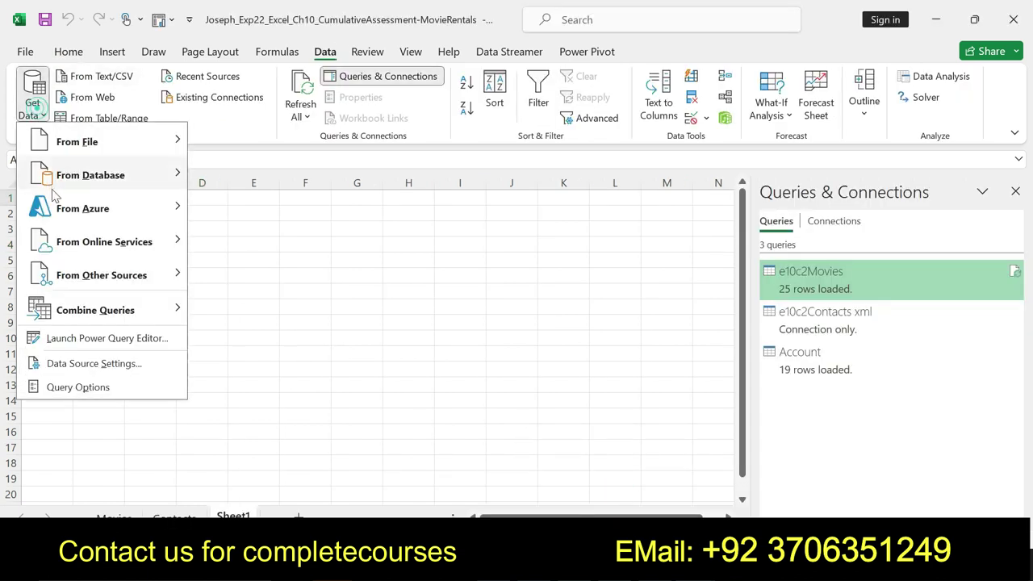
{"action": "mouse_move", "coordinate": [80, 142]}
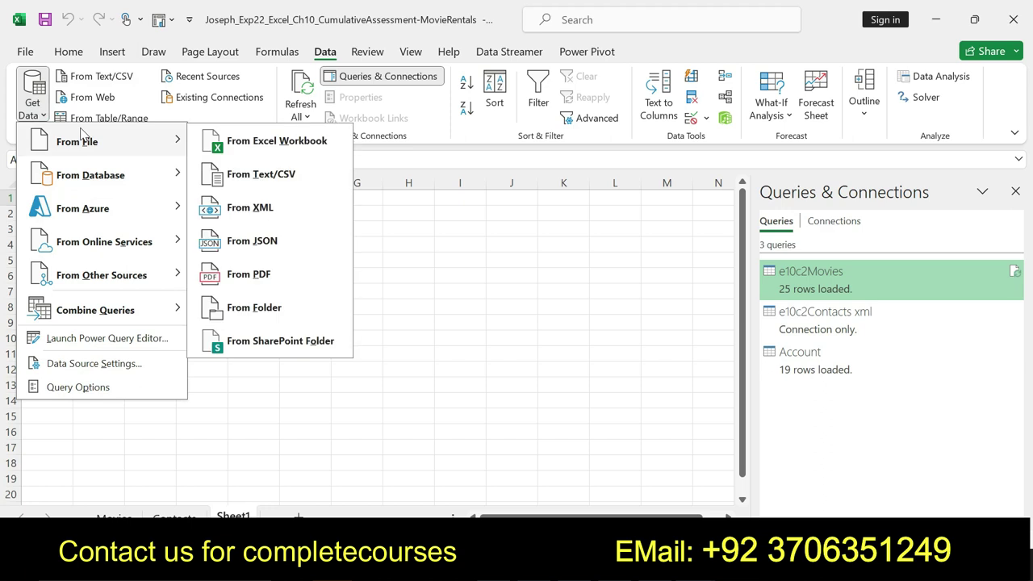
{"action": "left_click", "coordinate": [272, 142]}
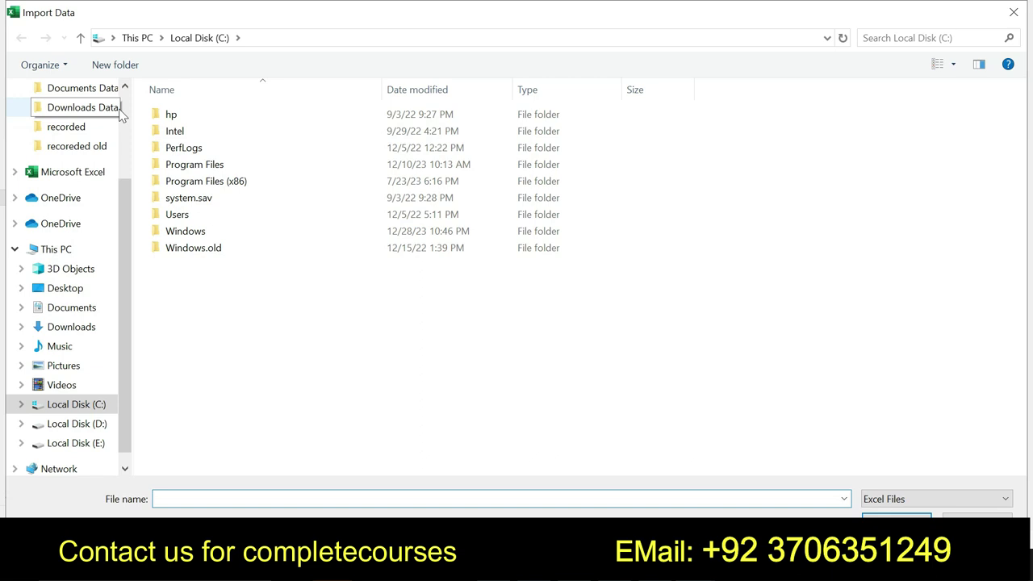
{"action": "scroll", "coordinate": [117, 117], "scroll_direction": "up", "scroll_amount": 3}
{"action": "left_click", "coordinate": [66, 121]}
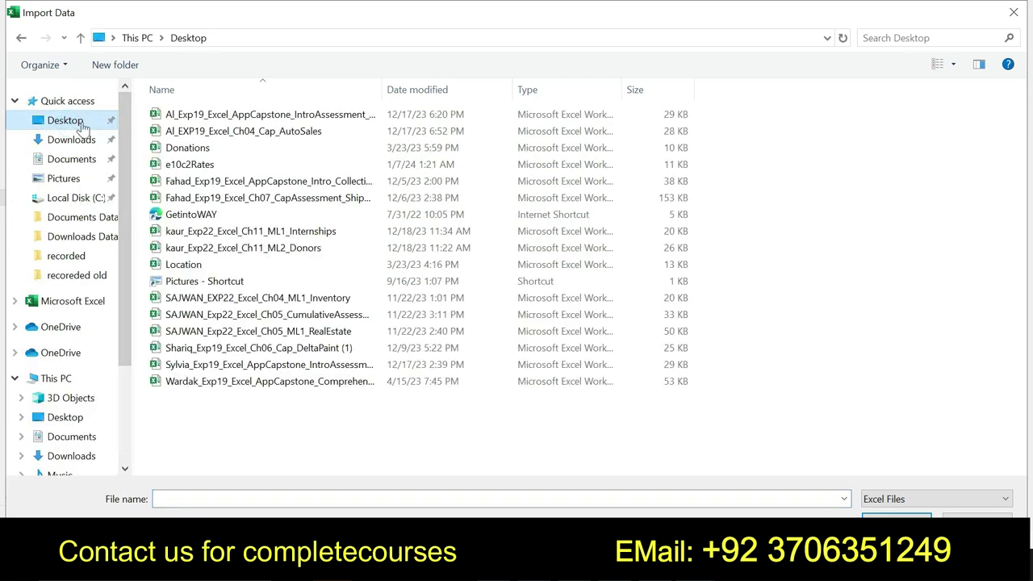
{"action": "double_click", "coordinate": [187, 164]}
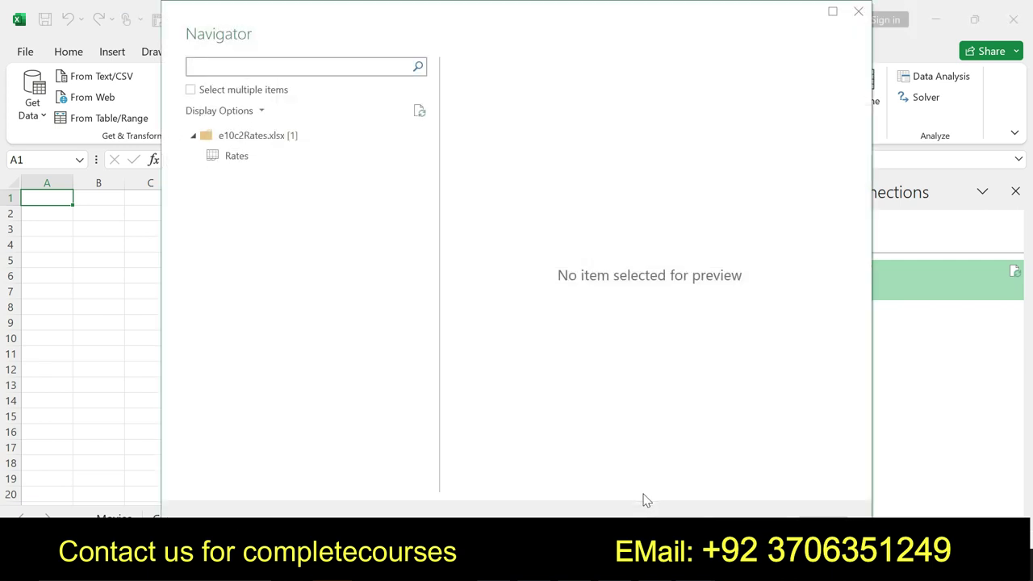
{"action": "left_click", "coordinate": [250, 160]}
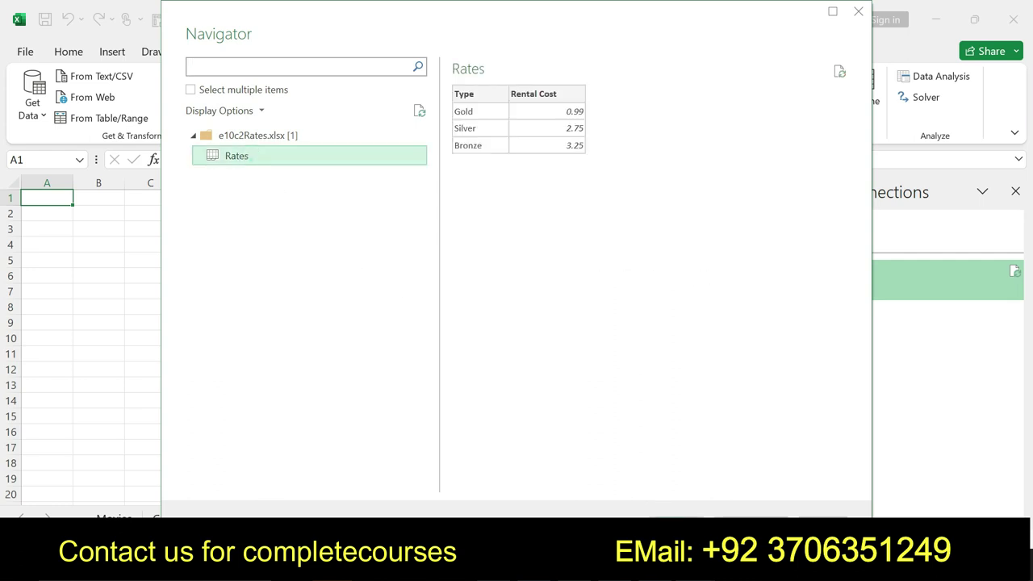
{"action": "key", "text": "Escape"}
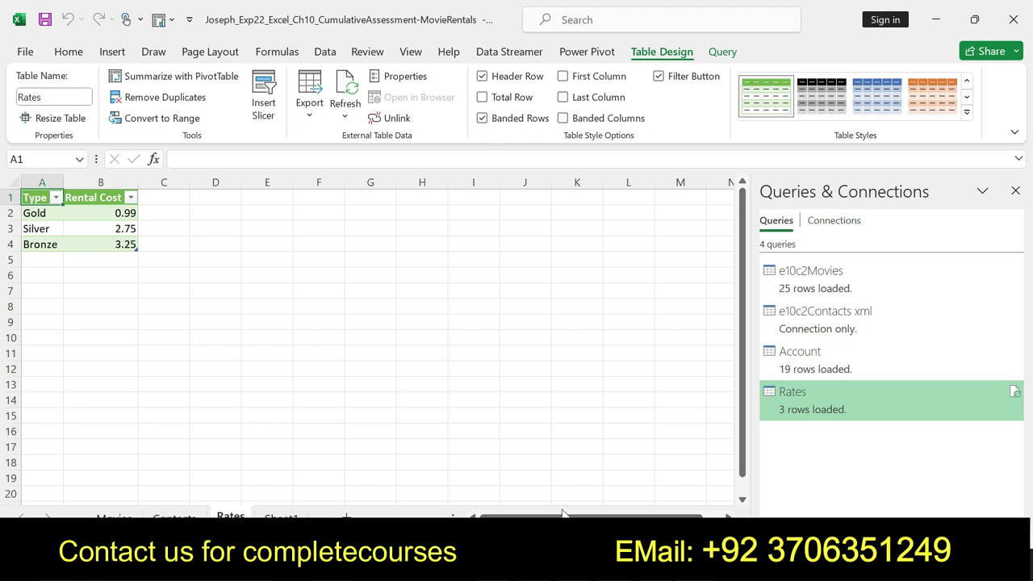
In Word, undo step 6's formatting and make 'Rename the worksheet Rates.' bold with yellow highlight.
{"action": "key", "text": "alt+Tab"}
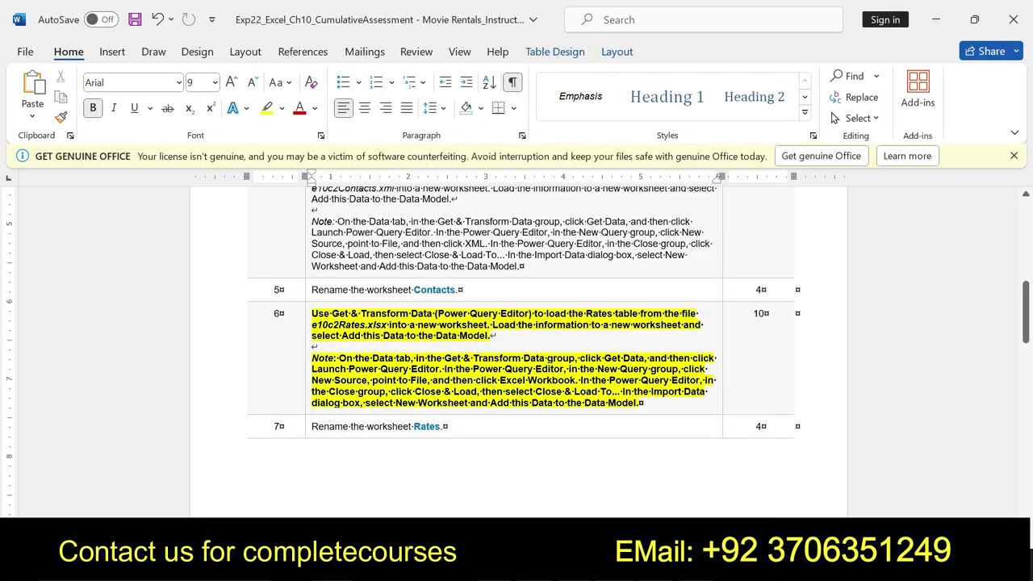
{"action": "key", "text": "ctrl+z"}
{"action": "key", "text": "ctrl+z"}
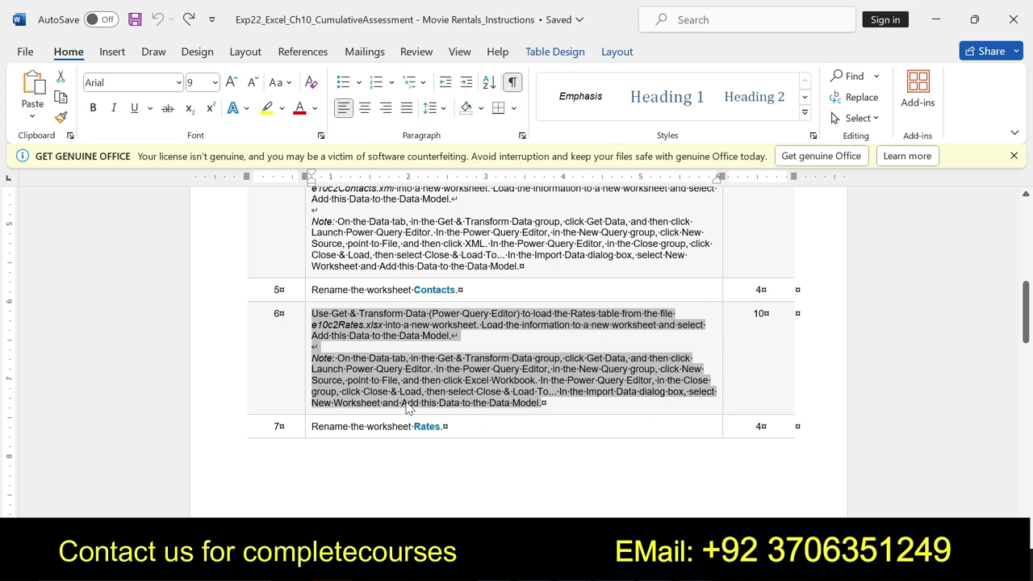
{"action": "left_click_drag", "start_coordinate": [448, 426], "coordinate": [312, 426]}
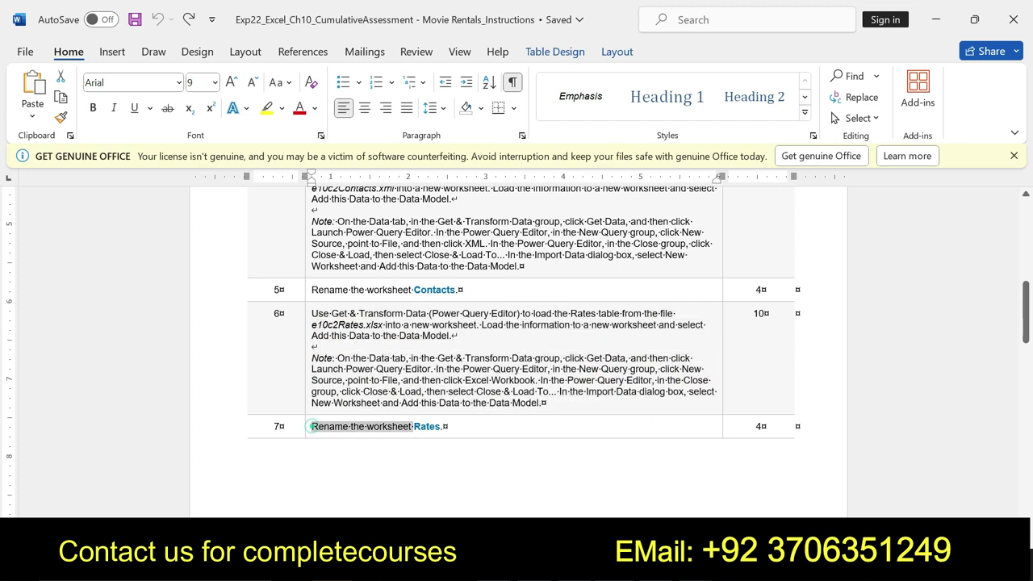
{"action": "left_click", "coordinate": [449, 402]}
{"action": "left_click", "coordinate": [505, 402]}
{"action": "left_click_drag", "start_coordinate": [420, 426], "coordinate": [448, 428]}
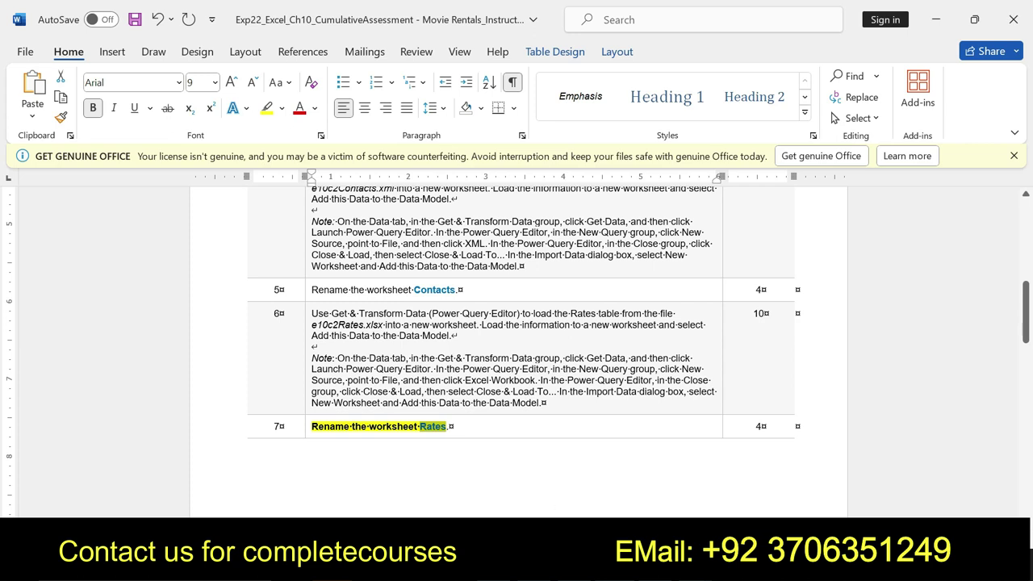
{"action": "mouse_move", "coordinate": [565, 556]}
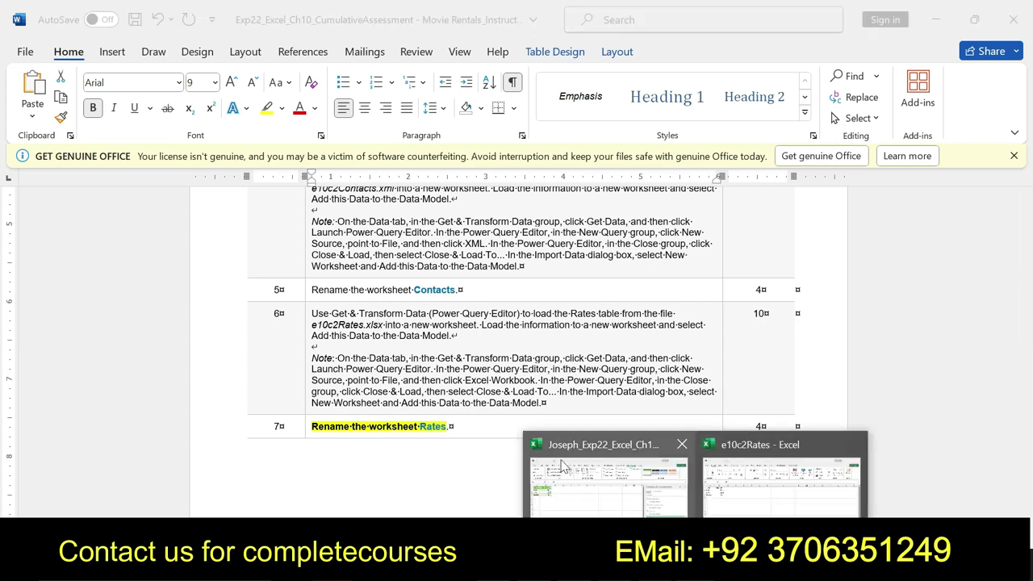
{"action": "left_click", "coordinate": [557, 477]}
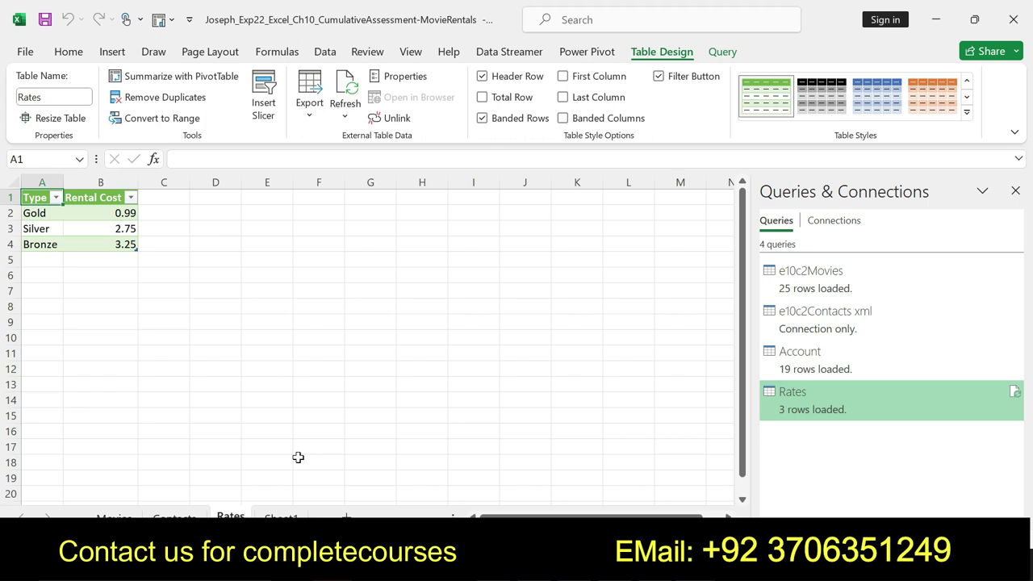
Confirm the sheet name Rates using the tab's Rename command.
{"action": "right_click", "coordinate": [230, 517]}
{"action": "left_click", "coordinate": [261, 334]}
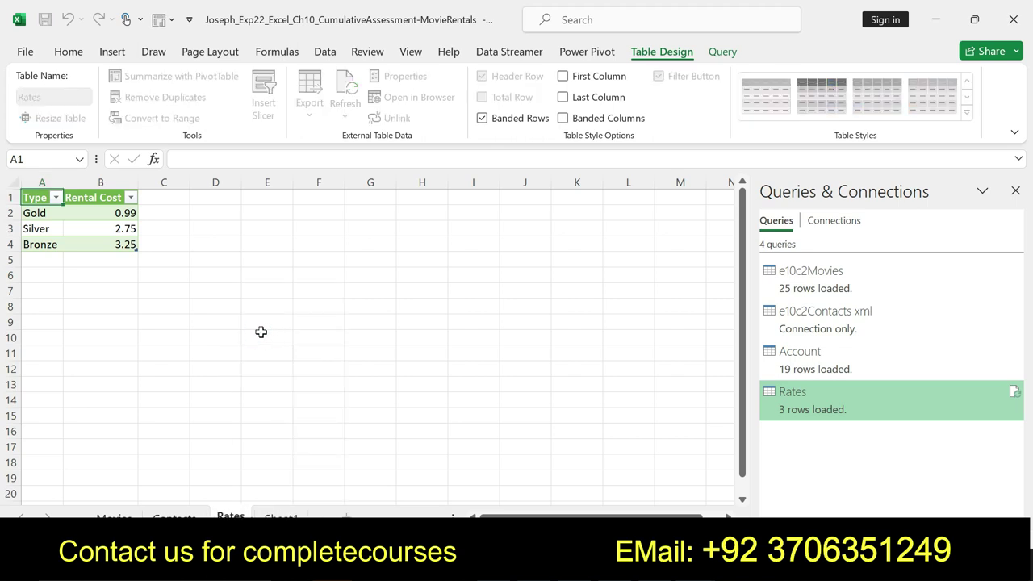
{"action": "key", "text": "Return"}
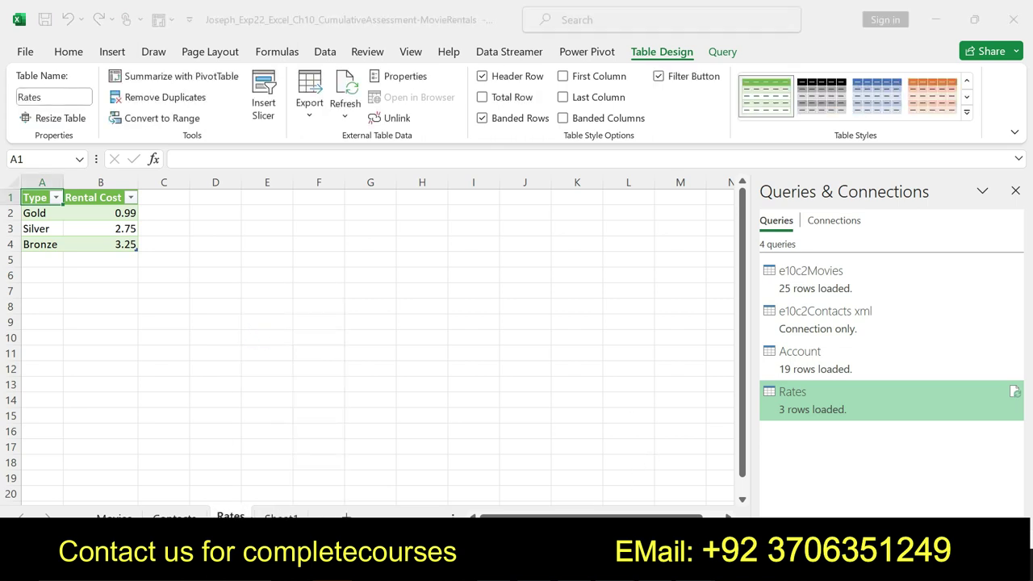
Back in Word, undo step 7's highlighting and scroll down to step 8.
{"action": "key", "text": "alt+Tab"}
{"action": "key", "text": "ctrl+z"}
{"action": "left_click_drag", "start_coordinate": [1025, 284], "coordinate": [1027, 377]}
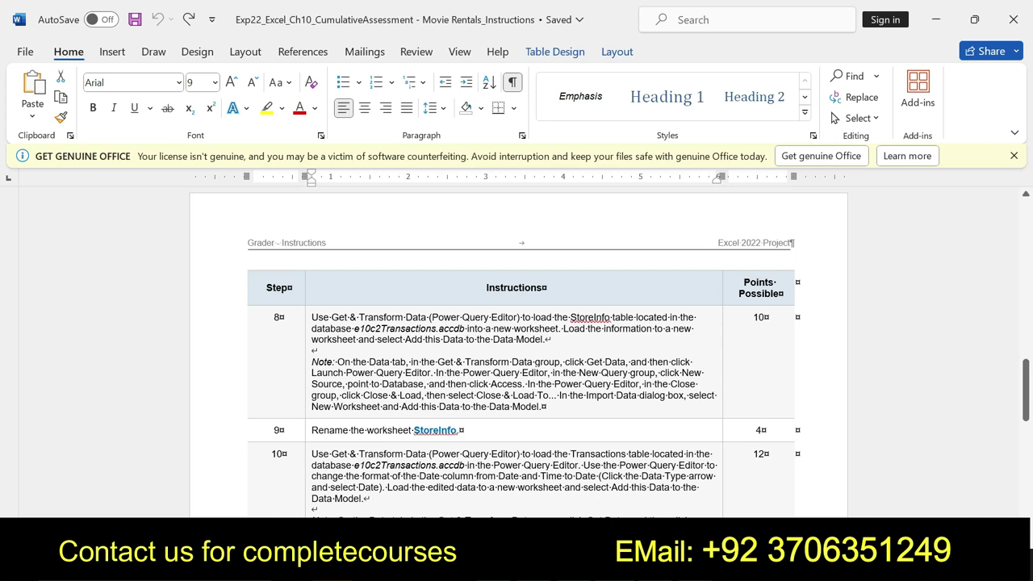
{"action": "key", "text": "alt+Tab"}
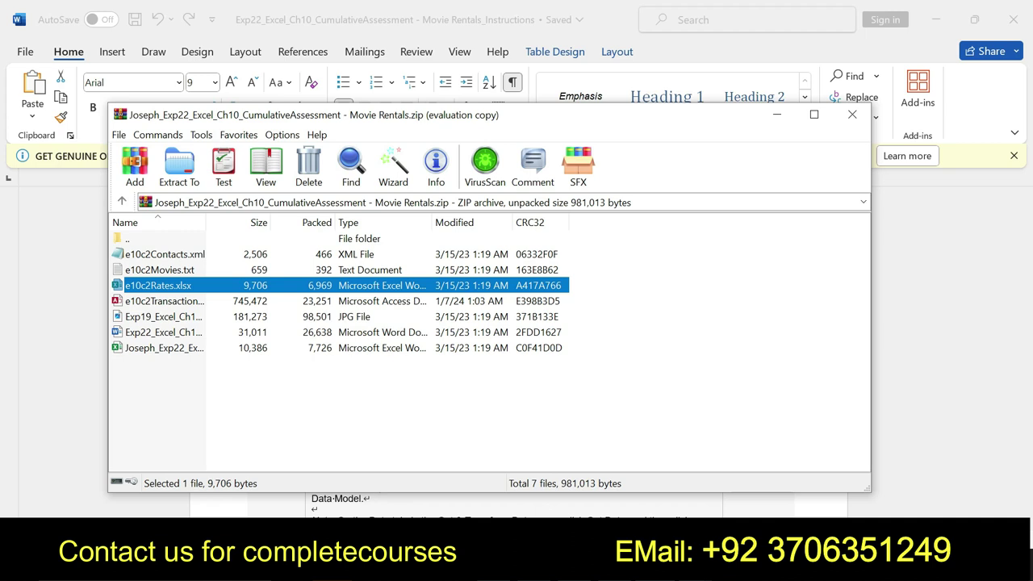
{"action": "left_click", "coordinate": [695, 569]}
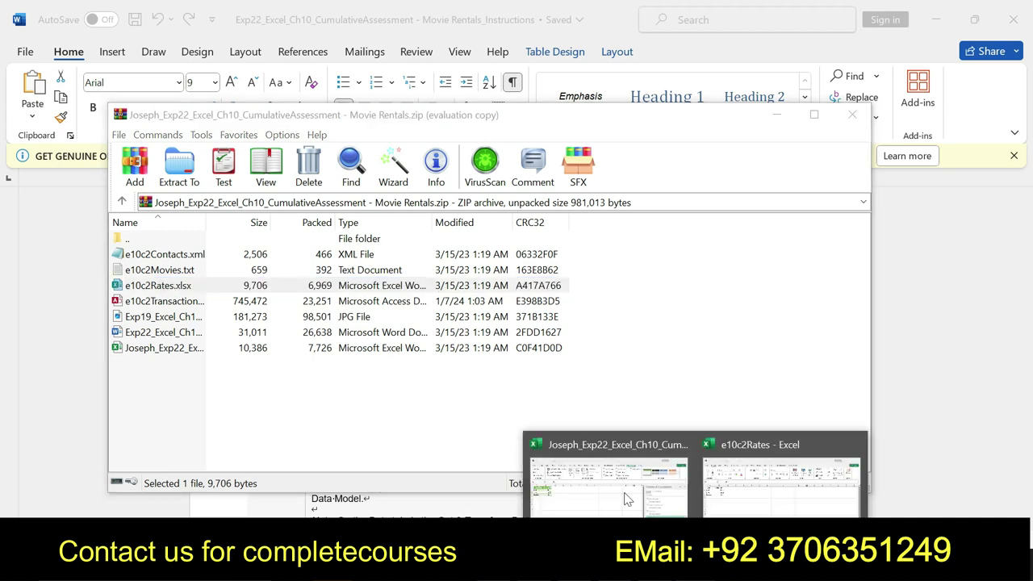
{"action": "left_click", "coordinate": [625, 498]}
{"action": "key", "text": "alt+Tab"}
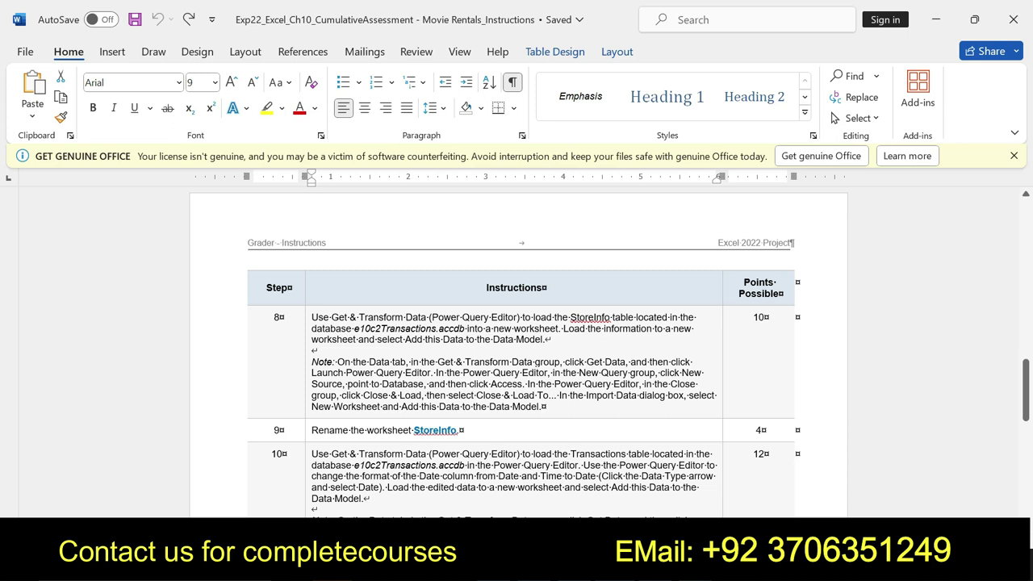
Make step 8's StoreInfo instructions bold and yellow-highlighted, then return to the Movie Rentals workbook.
{"action": "left_click_drag", "start_coordinate": [311, 317], "coordinate": [549, 407]}
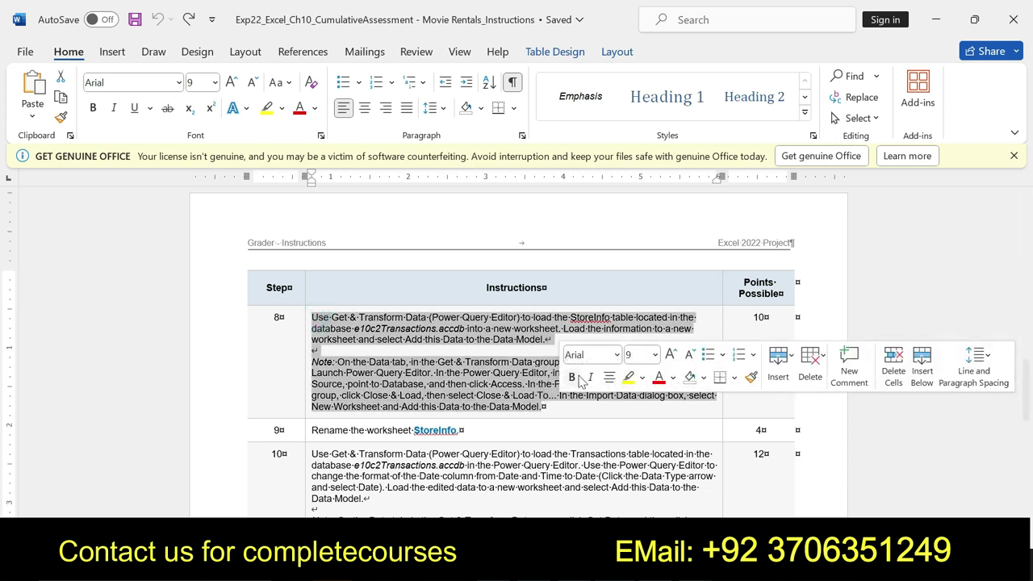
{"action": "left_click", "coordinate": [573, 376]}
{"action": "left_click", "coordinate": [628, 378]}
{"action": "mouse_move", "coordinate": [312, 317]}
{"action": "left_mouse_down"}
{"action": "mouse_move", "coordinate": [710, 389]}
{"action": "mouse_move", "coordinate": [643, 407]}
{"action": "left_mouse_up"}
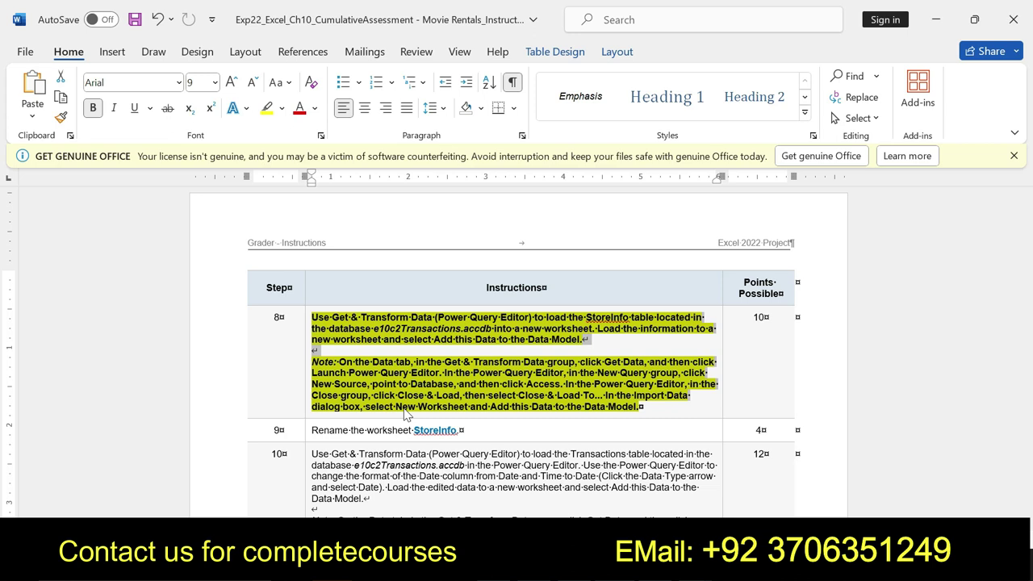
{"action": "mouse_move", "coordinate": [324, 355]}
{"action": "left_mouse_down"}
{"action": "mouse_move", "coordinate": [318, 363]}
{"action": "mouse_move", "coordinate": [641, 407]}
{"action": "left_mouse_up"}
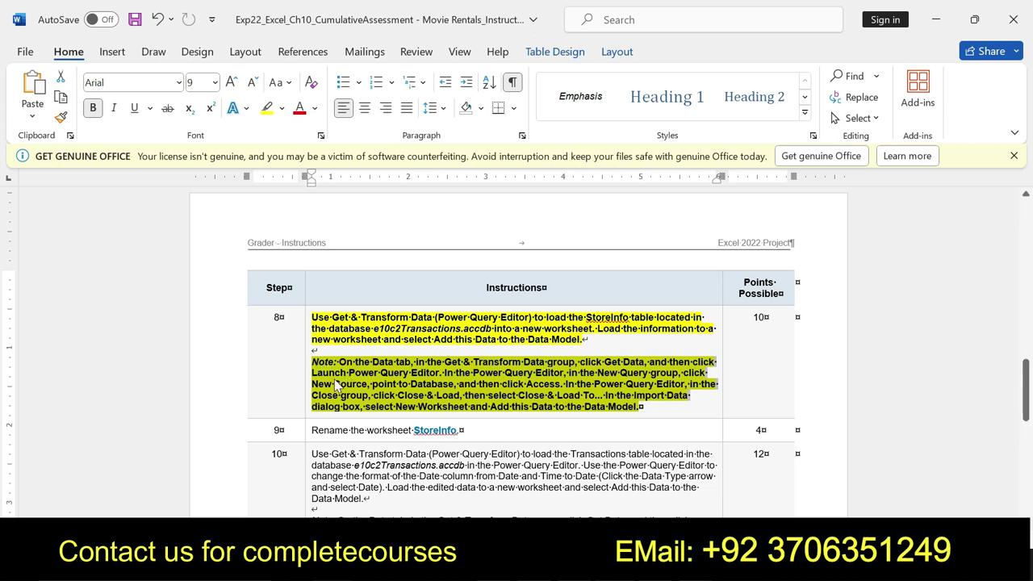
{"action": "left_click", "coordinate": [341, 349]}
{"action": "left_click_drag", "start_coordinate": [311, 362], "coordinate": [642, 406]}
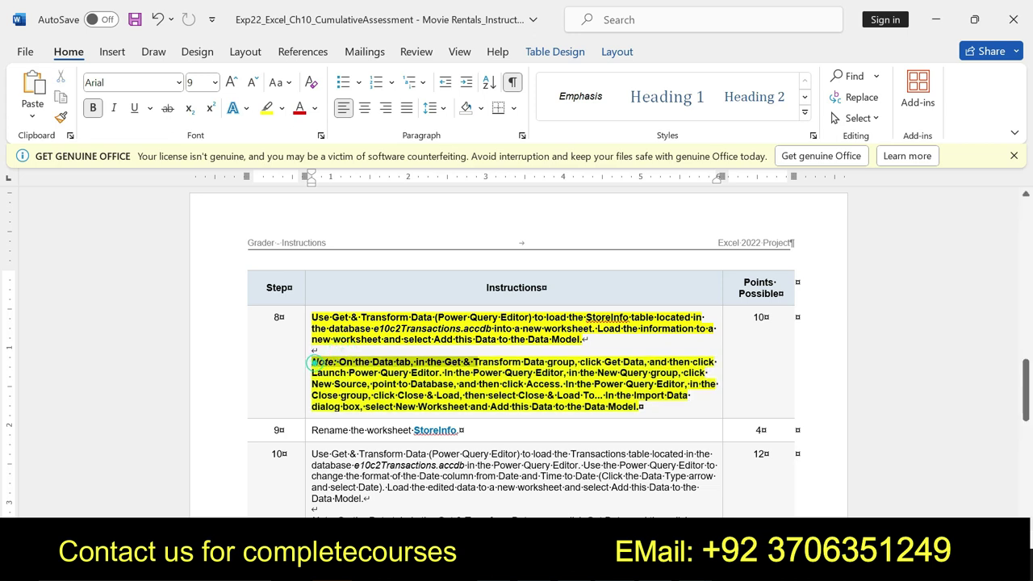
{"action": "left_click", "coordinate": [645, 568]}
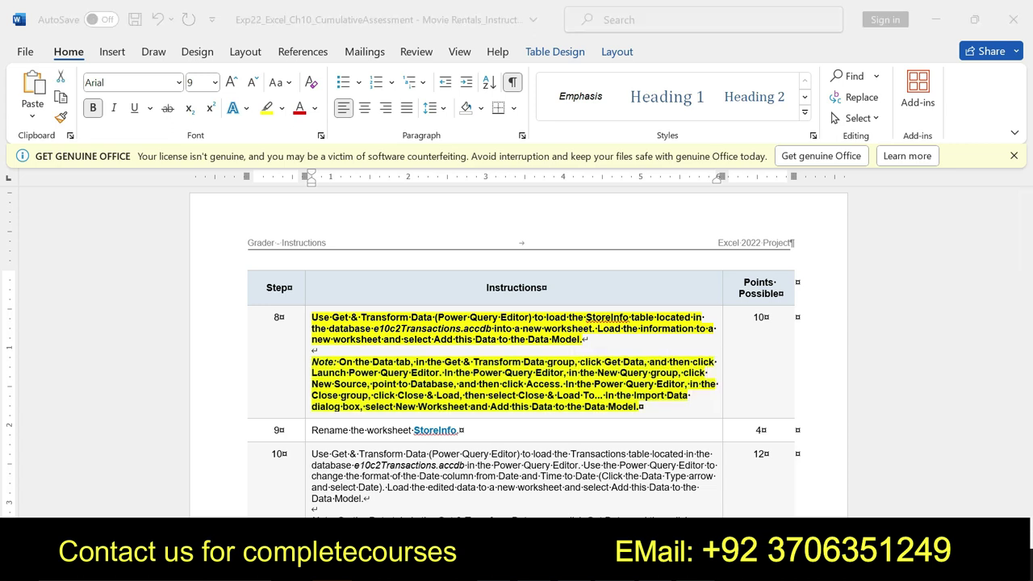
{"action": "left_click", "coordinate": [621, 513]}
On the empty Sheet1, start a Get Data import from a Microsoft Access database.
{"action": "left_click", "coordinate": [346, 515]}
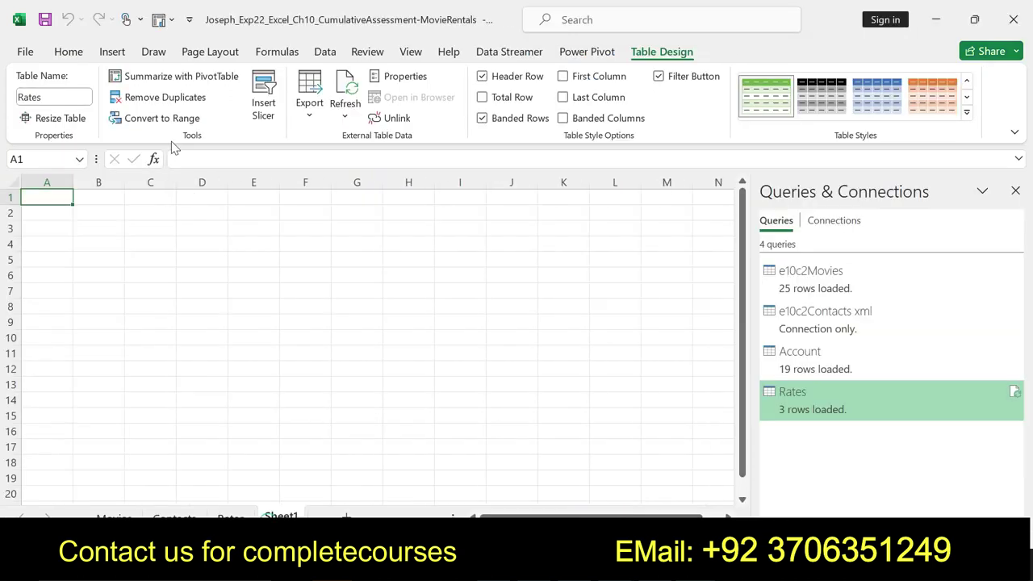
{"action": "left_click", "coordinate": [325, 52]}
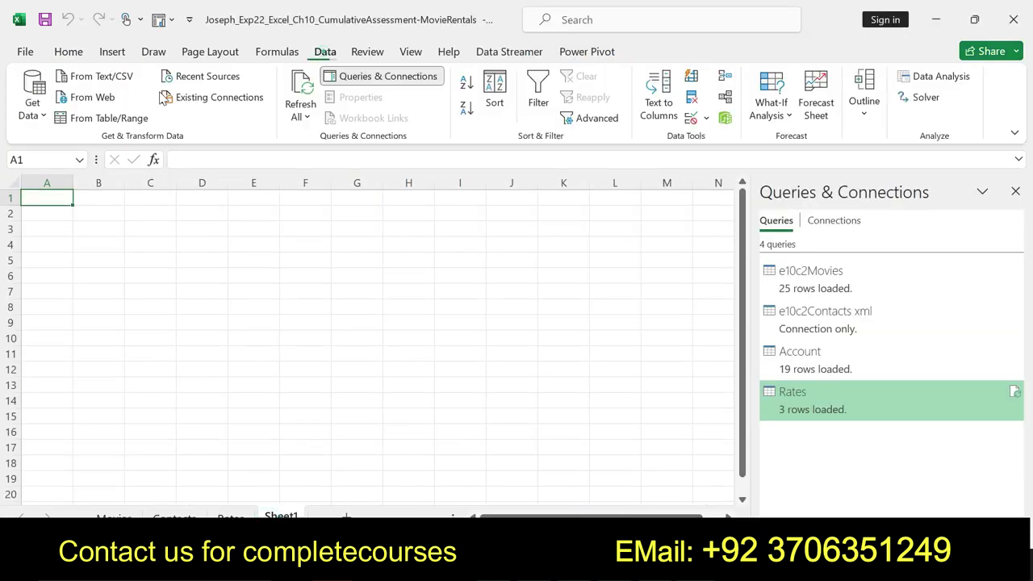
{"action": "left_click", "coordinate": [32, 96]}
{"action": "mouse_move", "coordinate": [101, 144]}
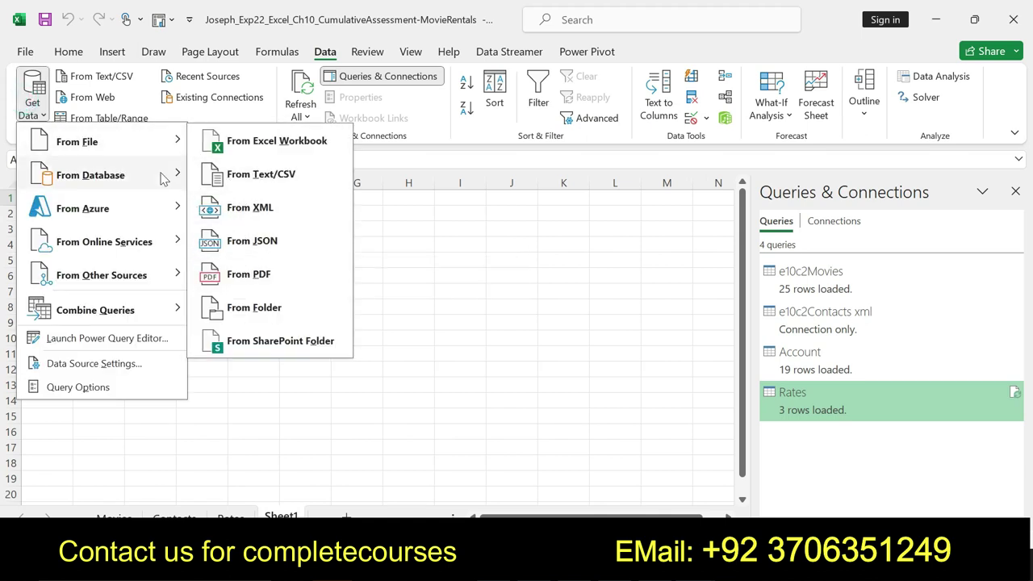
{"action": "mouse_move", "coordinate": [153, 182]}
{"action": "left_click", "coordinate": [235, 208]}
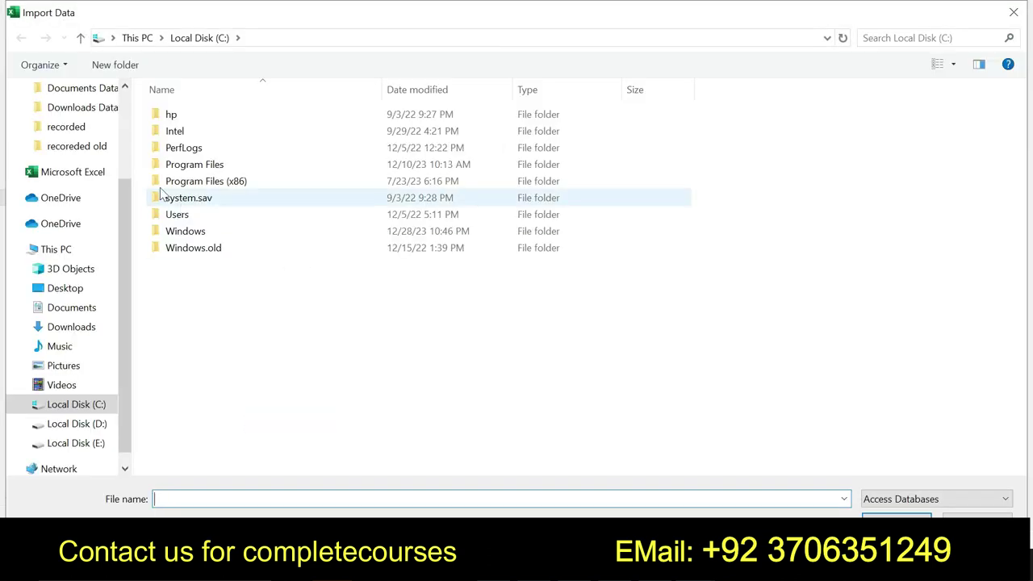
Search Downloads Data for TRA, then cancel the Access import and return to Word.
{"action": "left_click", "coordinate": [78, 113]}
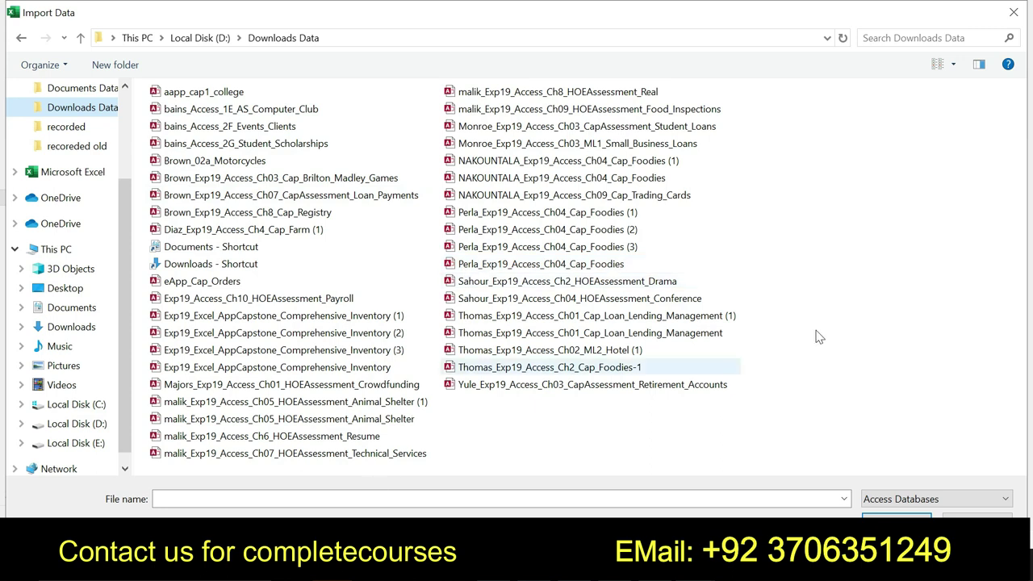
{"action": "left_click", "coordinate": [910, 38]}
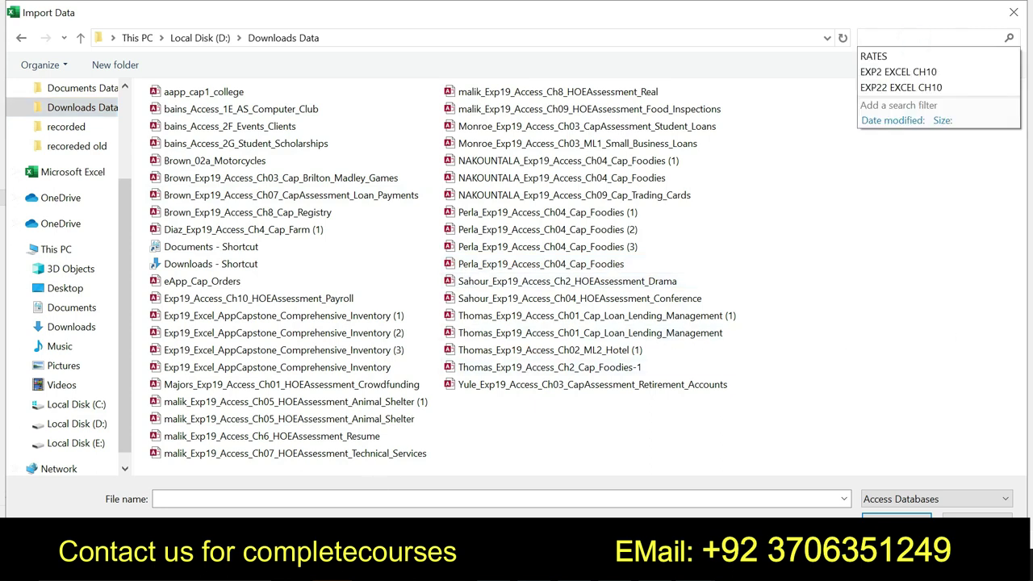
{"action": "type", "text": "Ll"}
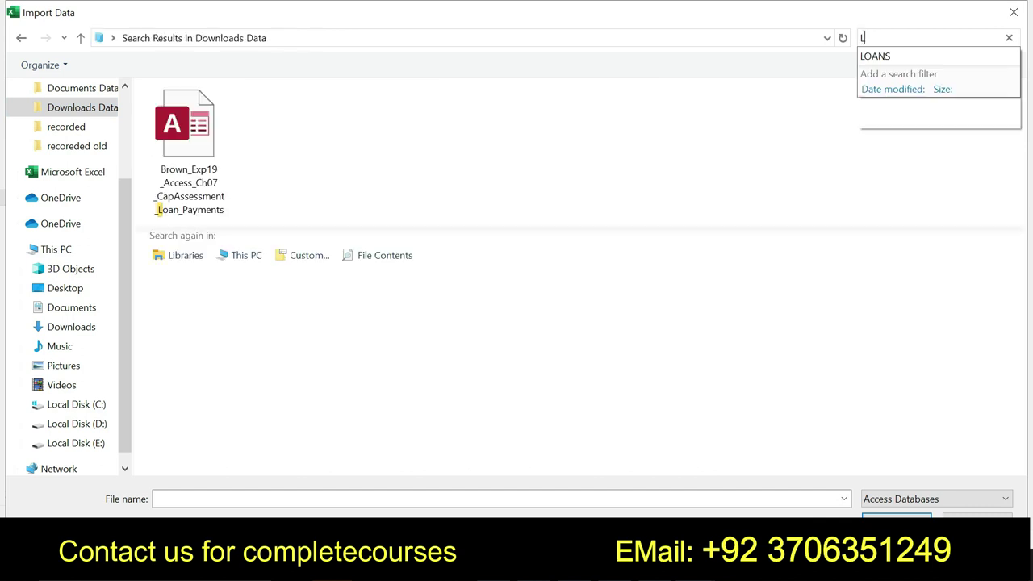
{"action": "key", "text": "BackSpace"}
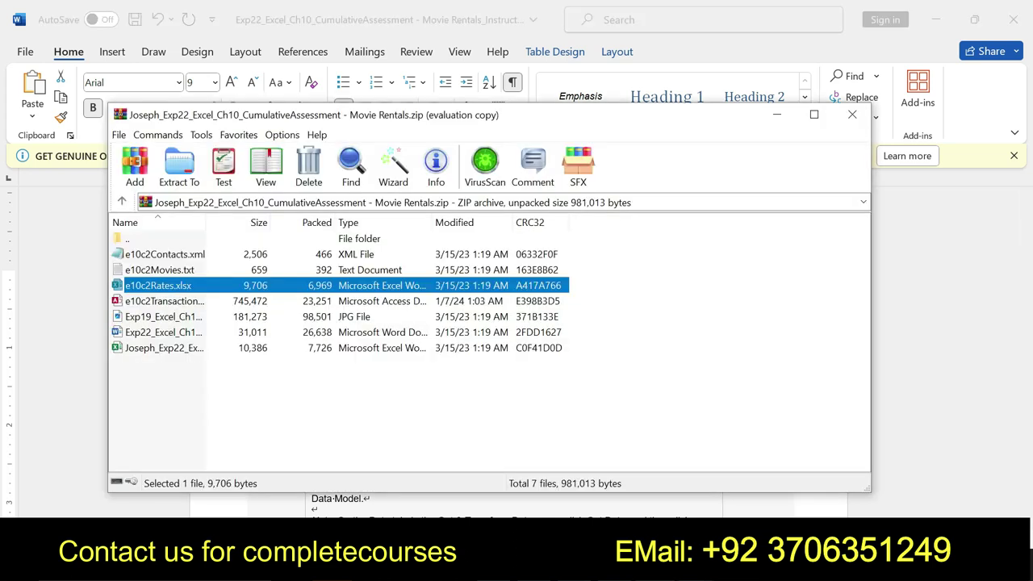
{"action": "left_click", "coordinate": [696, 568]}
{"action": "left_click", "coordinate": [606, 484]}
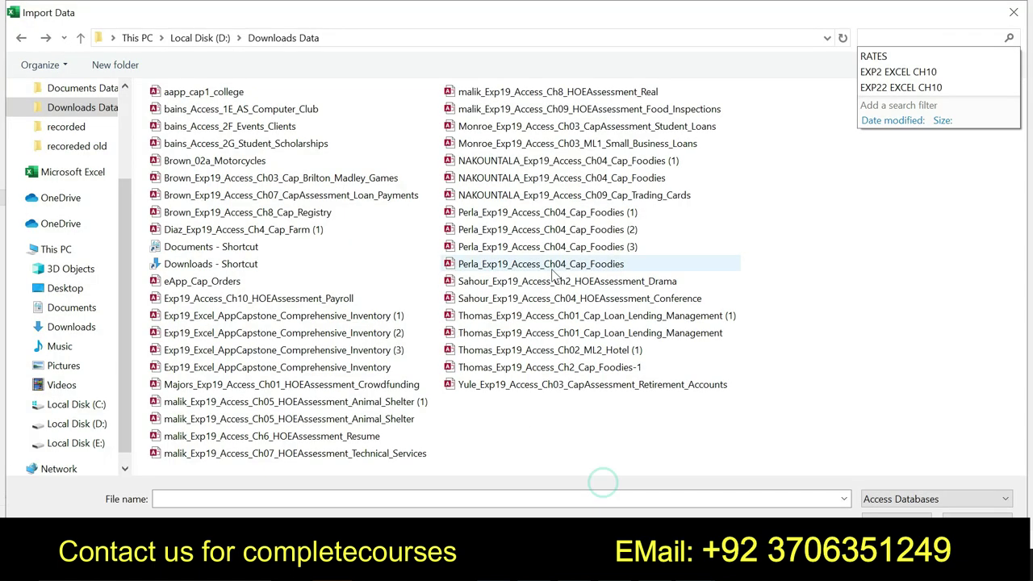
{"action": "type", "text": "TRA"}
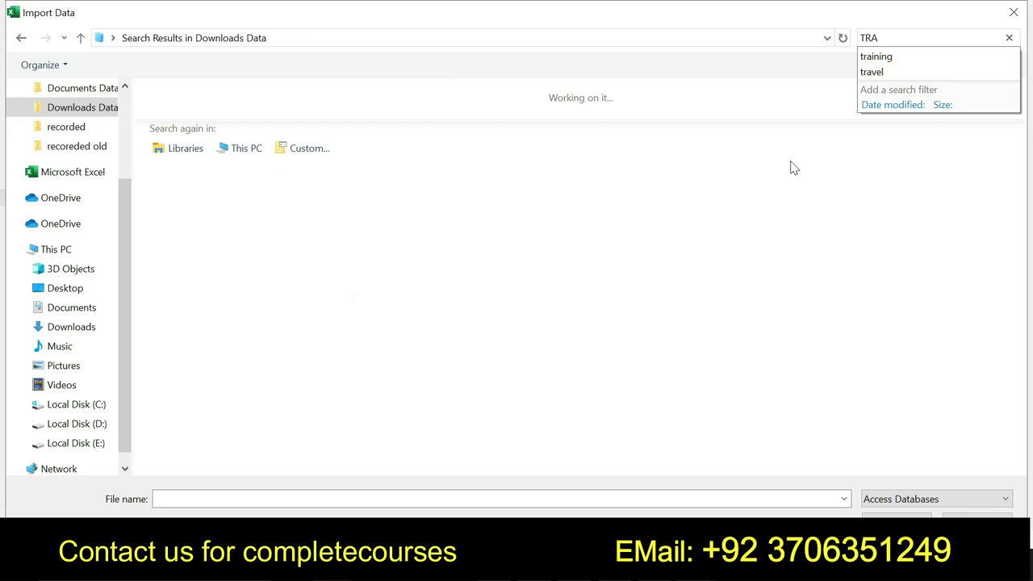
{"action": "left_click", "coordinate": [84, 131]}
{"action": "left_click", "coordinate": [88, 111]}
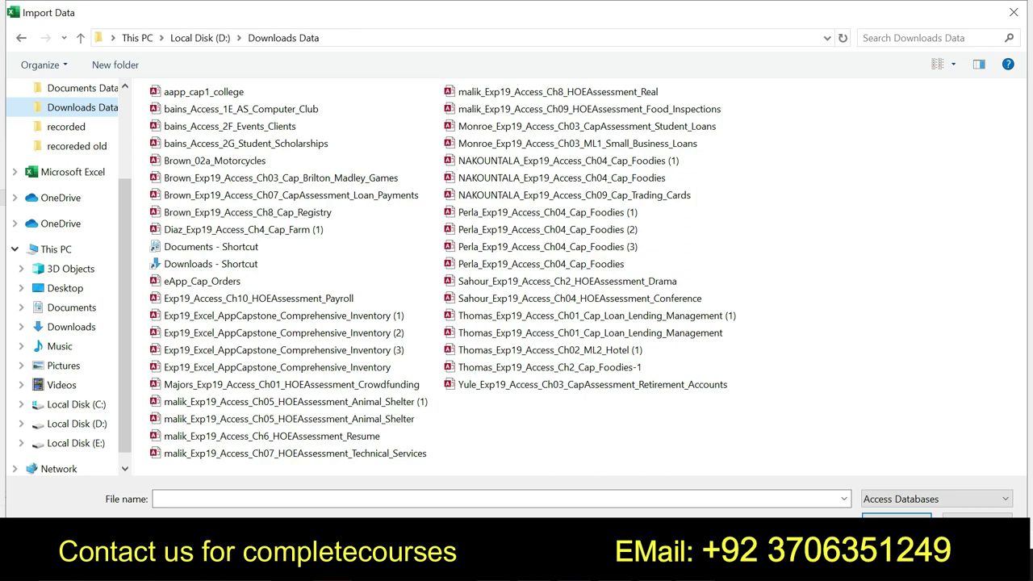
{"action": "left_click", "coordinate": [1014, 13]}
{"action": "left_click", "coordinate": [447, 416]}
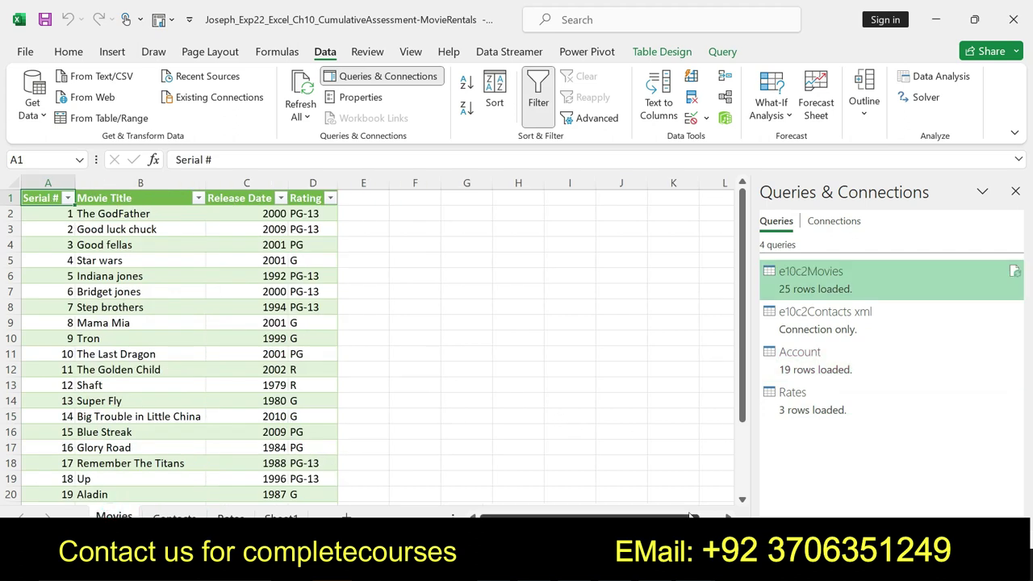
{"action": "key", "text": "alt+Tab"}
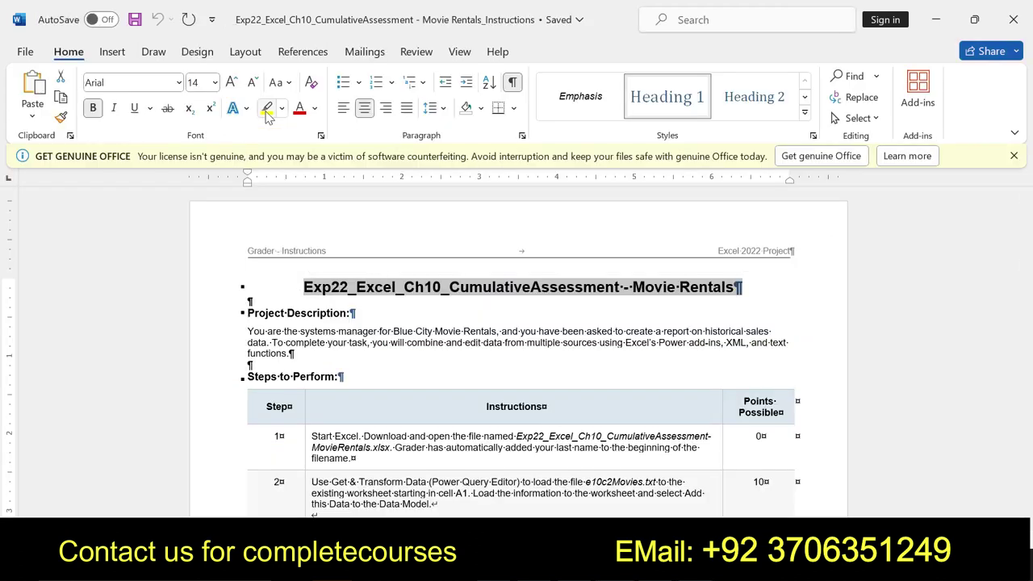
Highlight the document title and the Project Description heading and paragraph in yellow.
{"action": "left_click", "coordinate": [266, 107]}
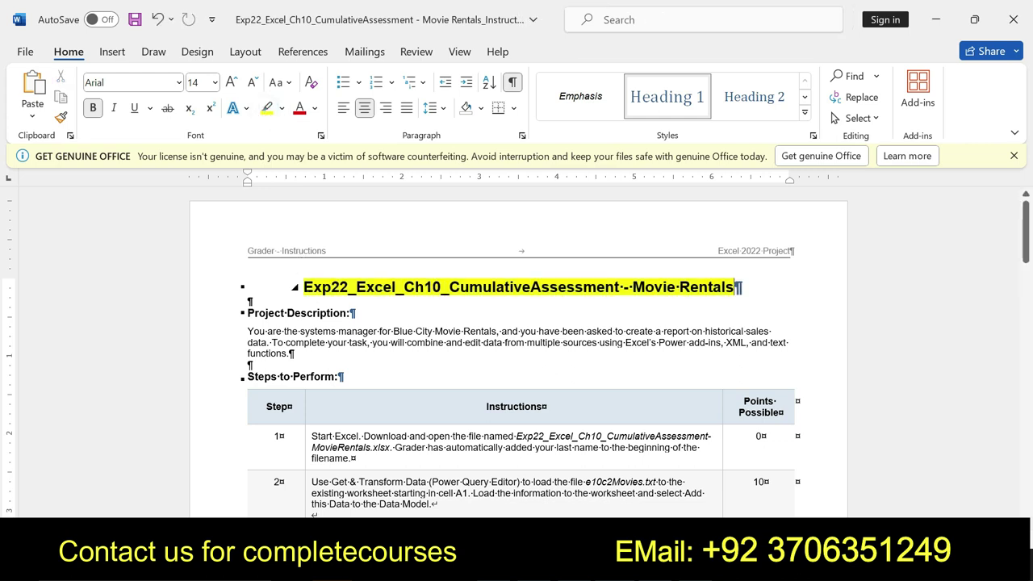
{"action": "left_click_drag", "start_coordinate": [299, 287], "coordinate": [741, 287]}
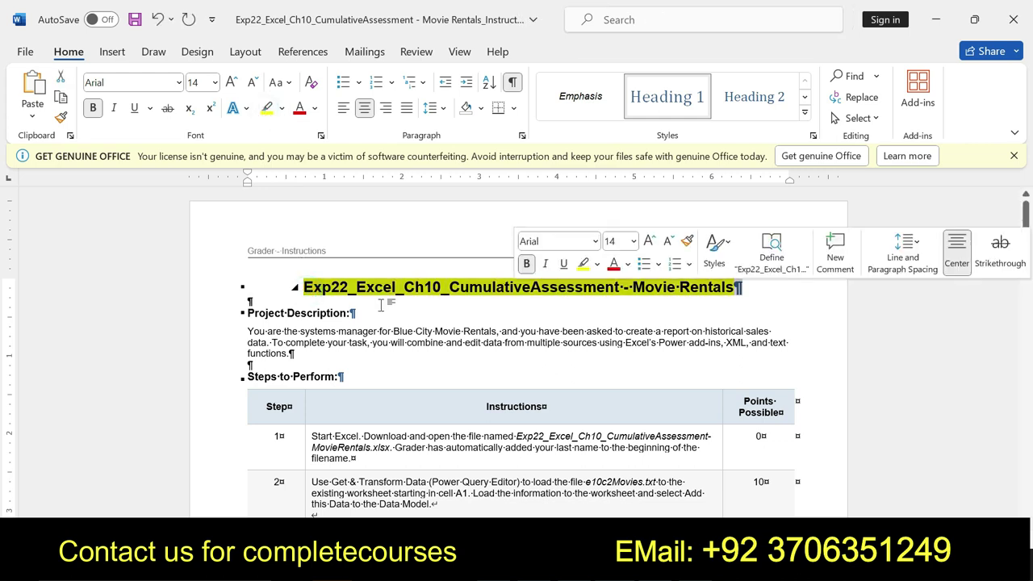
{"action": "left_click_drag", "start_coordinate": [248, 313], "coordinate": [765, 367]}
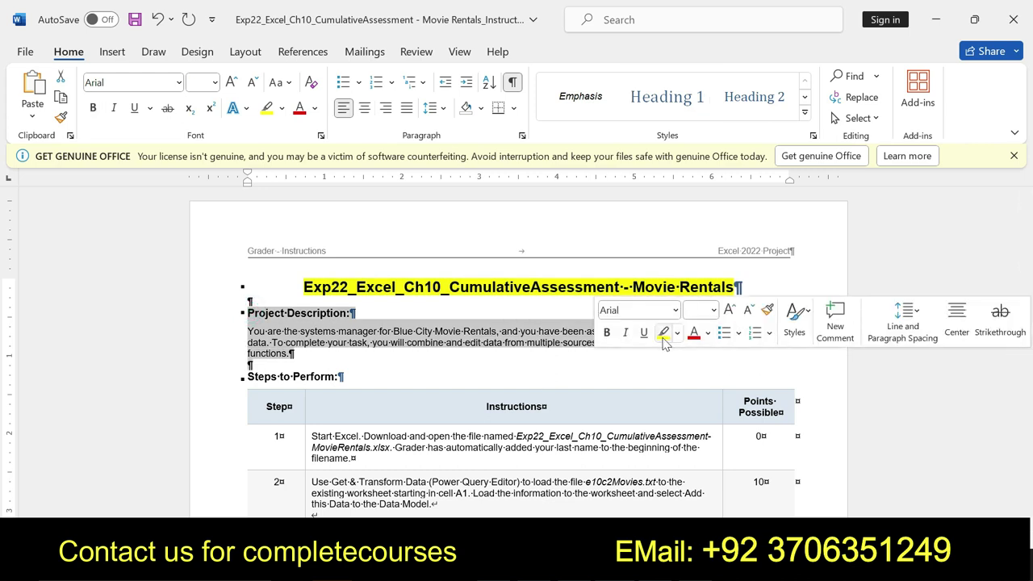
{"action": "left_click", "coordinate": [663, 332]}
{"action": "left_click_drag", "start_coordinate": [303, 288], "coordinate": [740, 288]}
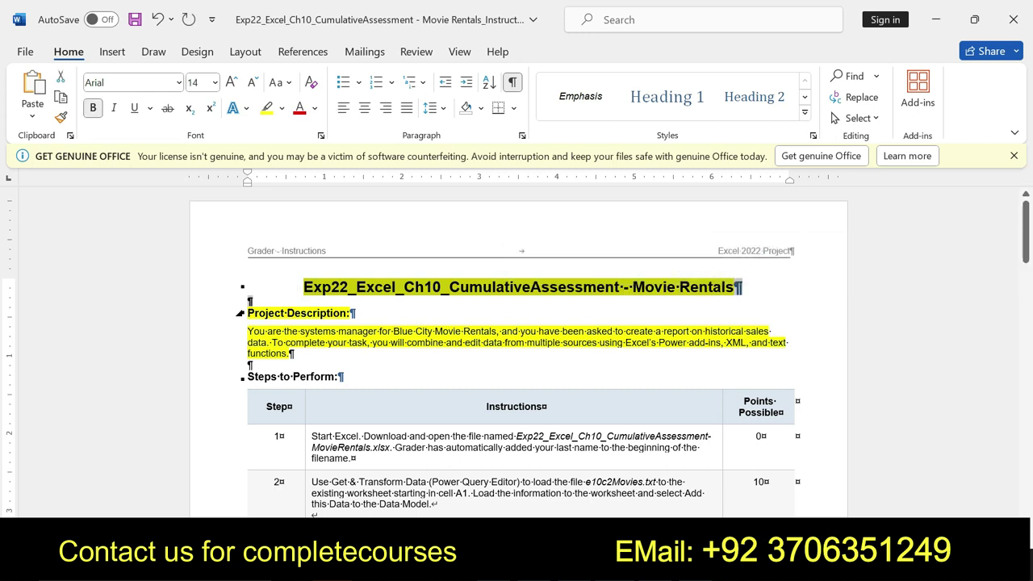
{"action": "left_click_drag", "start_coordinate": [239, 313], "coordinate": [303, 369]}
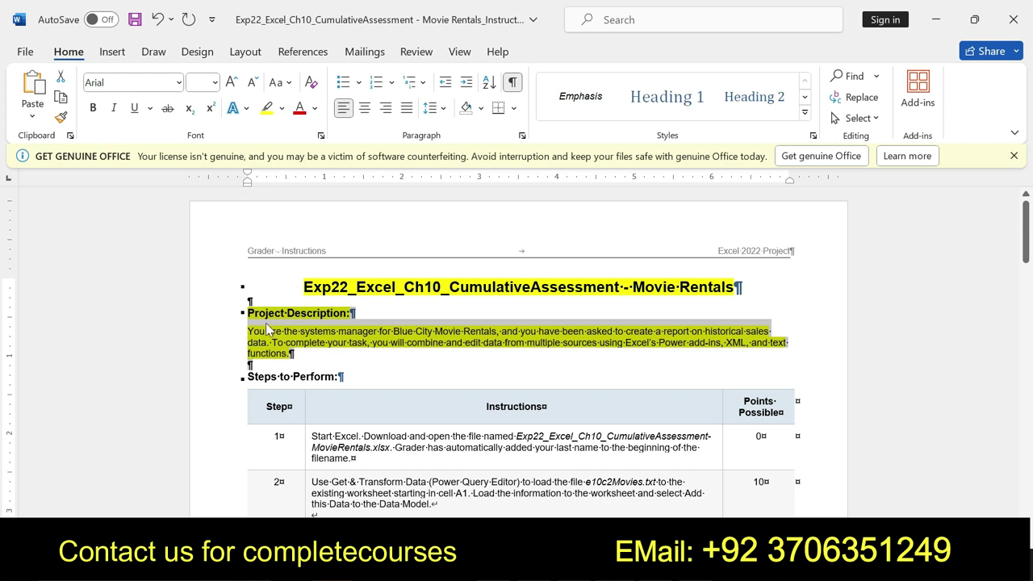
{"action": "left_click", "coordinate": [262, 317]}
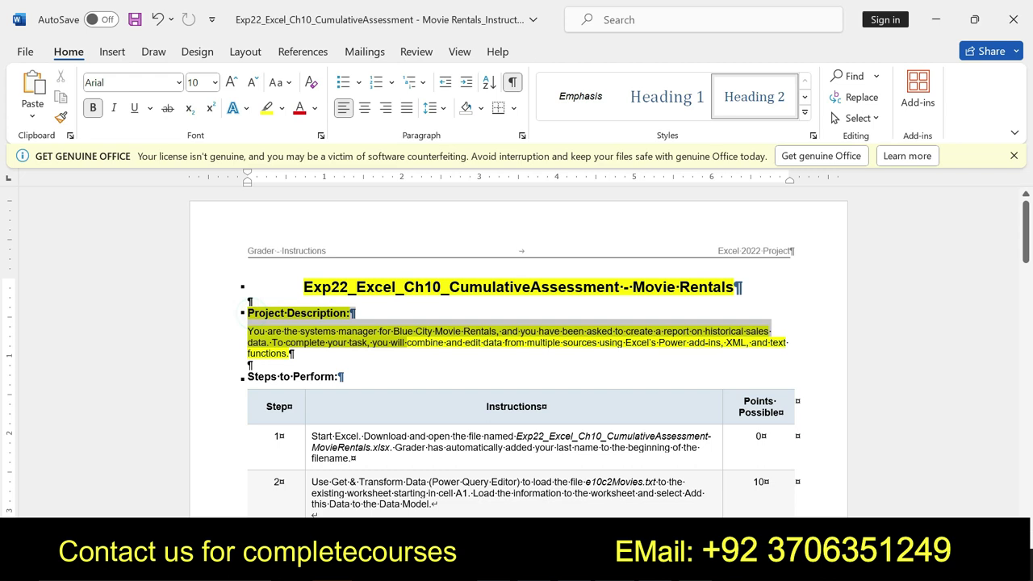
{"action": "left_click_drag", "start_coordinate": [262, 317], "coordinate": [296, 355]}
{"action": "key", "text": "alt+Tab"}
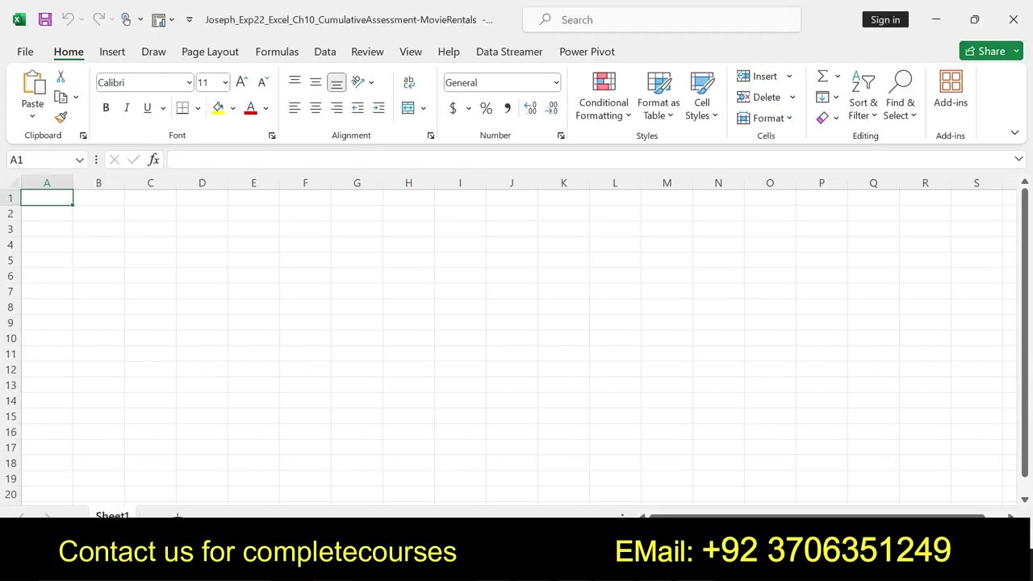
Undo the yellow highlights, then bold and highlight step 1 and undo that too.
{"action": "key", "text": "alt+Tab"}
{"action": "key", "text": "ctrl+z"}
{"action": "key", "text": "ctrl+z"}
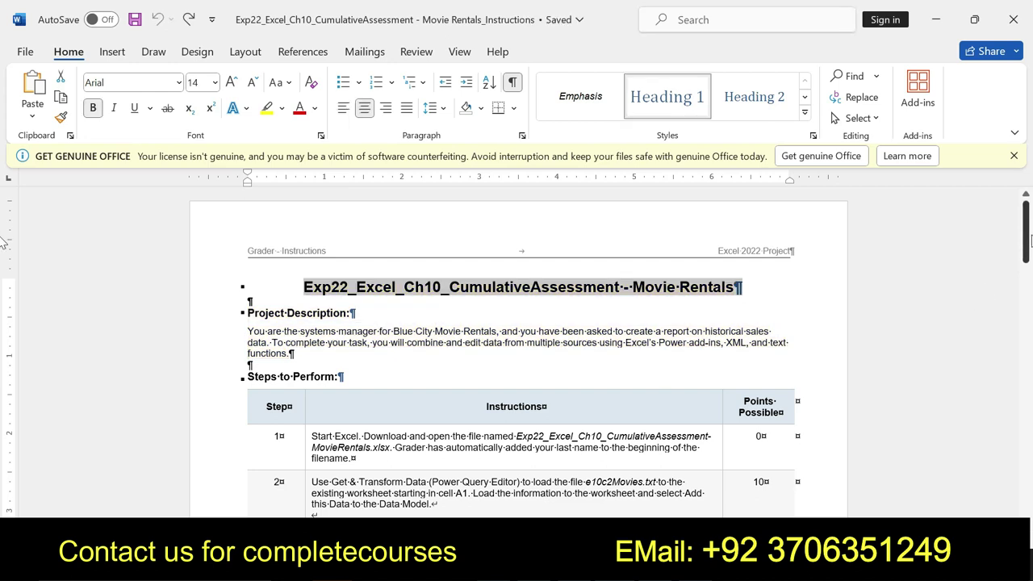
{"action": "left_click_drag", "start_coordinate": [1026, 228], "coordinate": [1026, 242]}
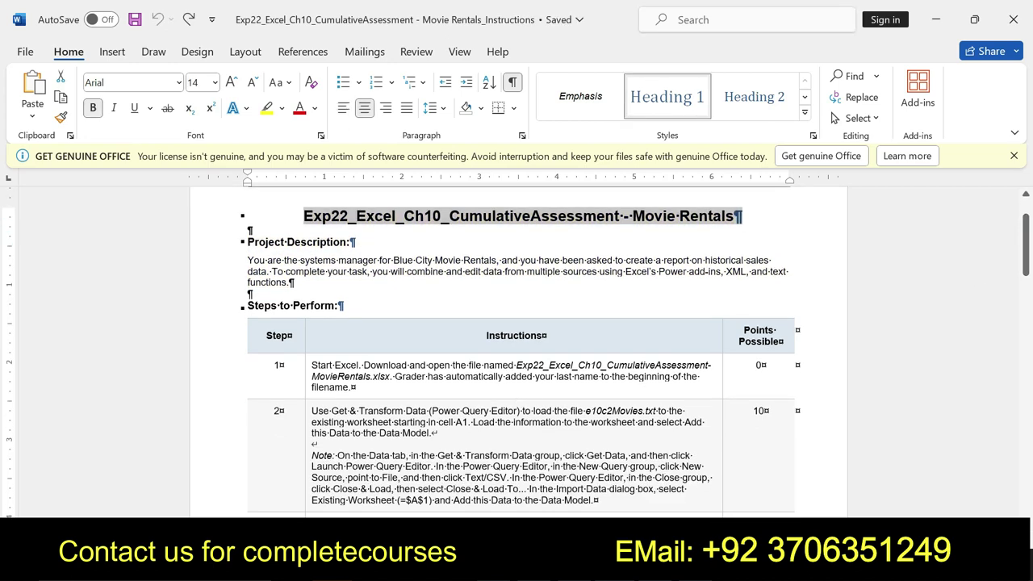
{"action": "left_click_drag", "start_coordinate": [313, 365], "coordinate": [634, 388]}
{"action": "left_click", "coordinate": [367, 362]}
{"action": "left_click", "coordinate": [423, 363]}
{"action": "left_click_drag", "start_coordinate": [313, 364], "coordinate": [633, 388]}
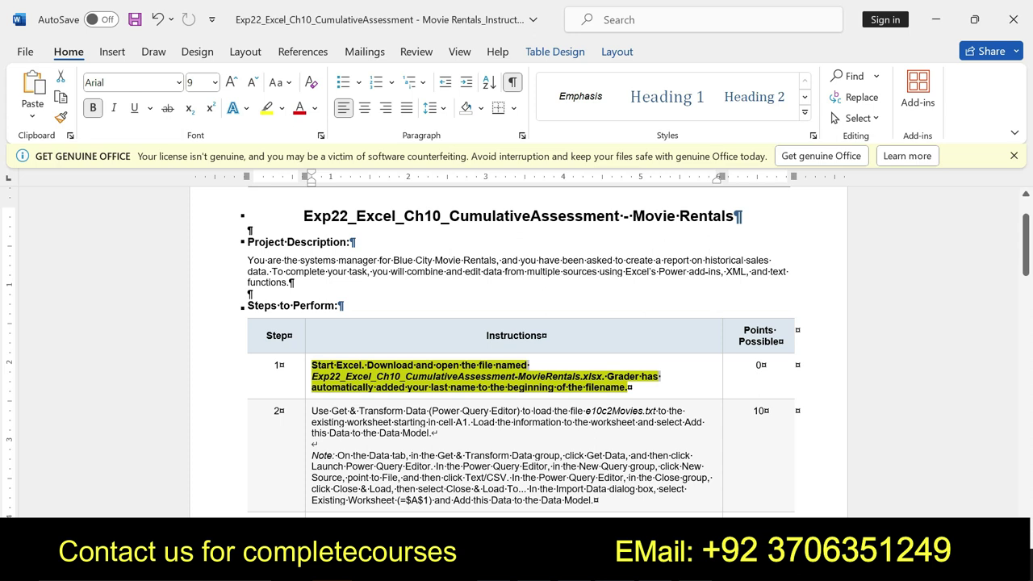
{"action": "key", "text": "ctrl+z"}
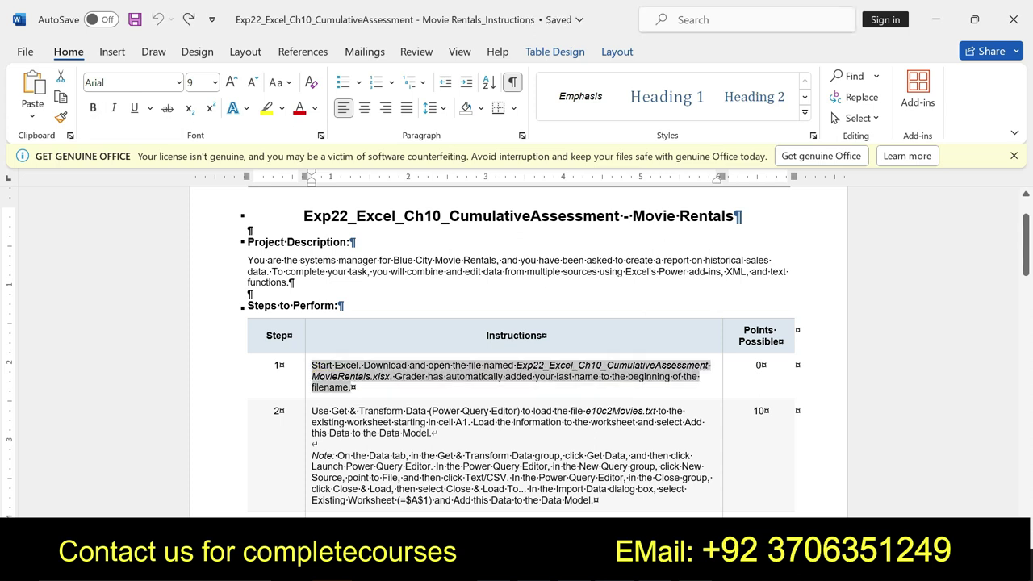
Make step 2's instructions bold and select its Note paragraph.
{"action": "left_click_drag", "start_coordinate": [312, 411], "coordinate": [606, 494]}
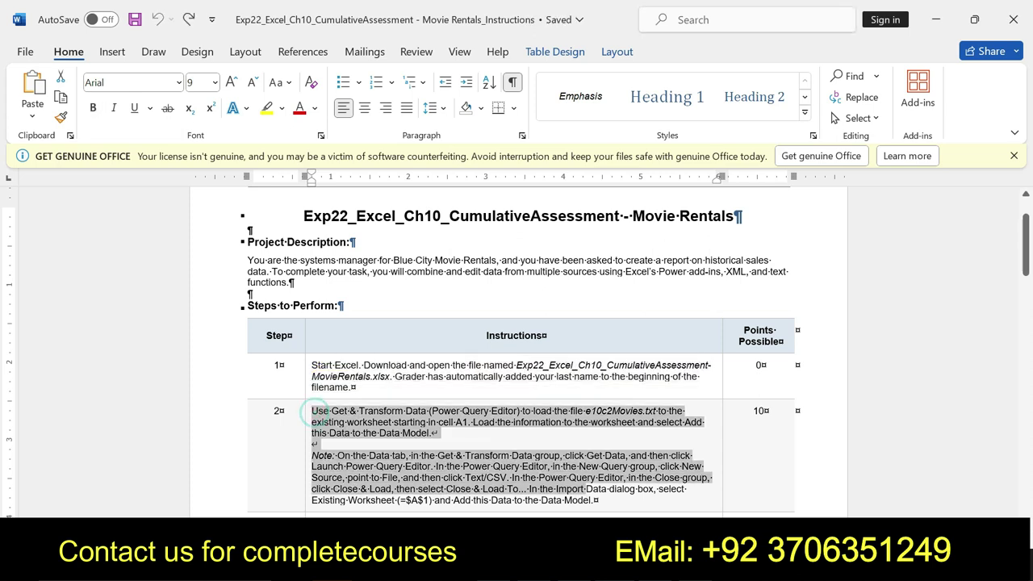
{"action": "left_click", "coordinate": [587, 473]}
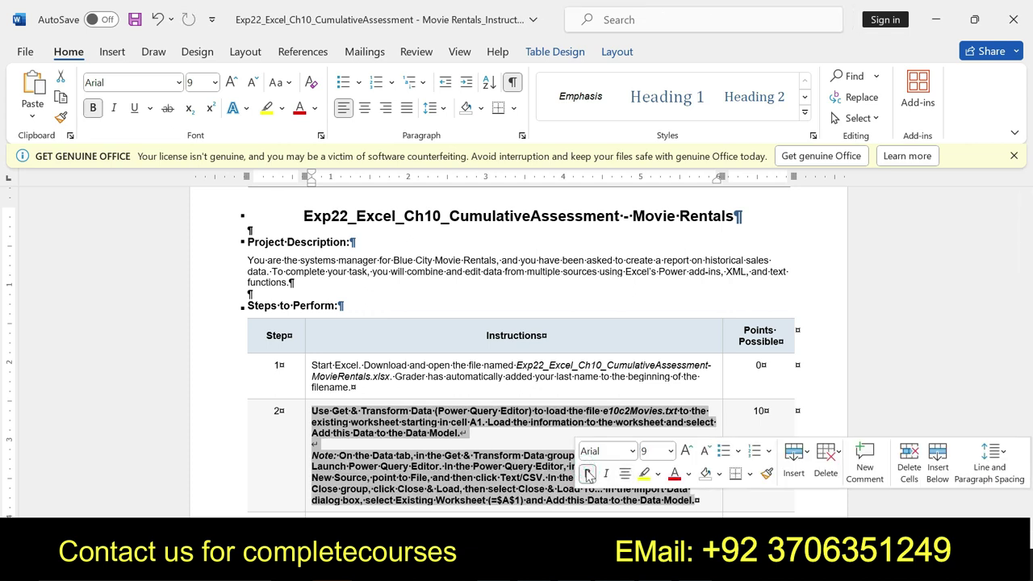
{"action": "left_click", "coordinate": [323, 456]}
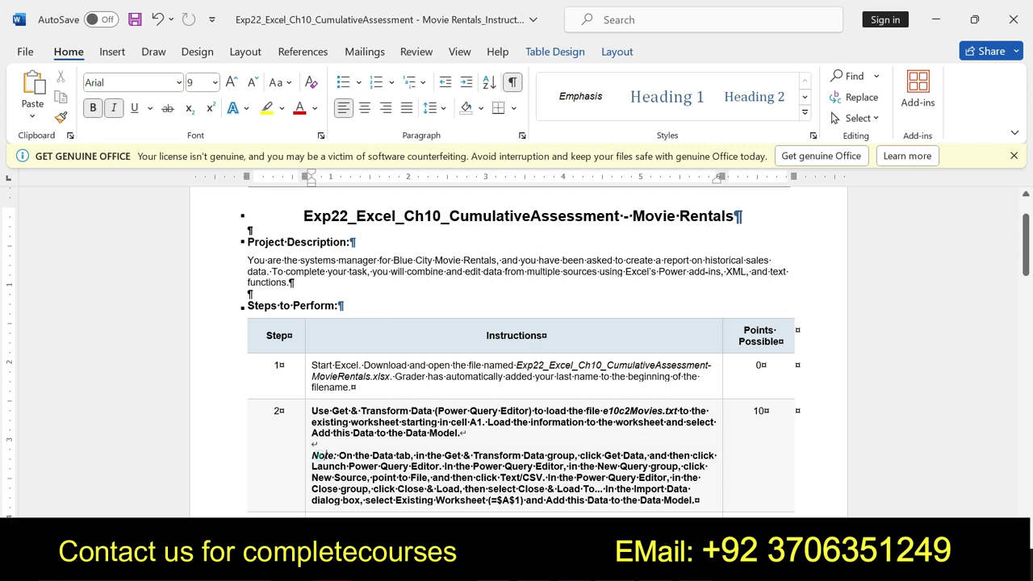
{"action": "left_click_drag", "start_coordinate": [317, 455], "coordinate": [668, 455]}
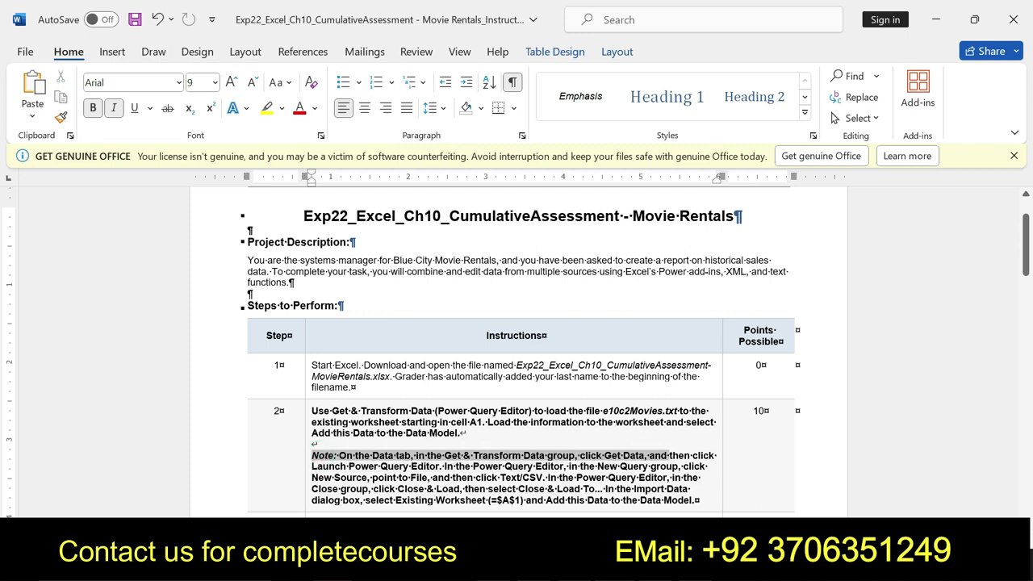
{"action": "left_click_drag", "start_coordinate": [668, 456], "coordinate": [699, 500]}
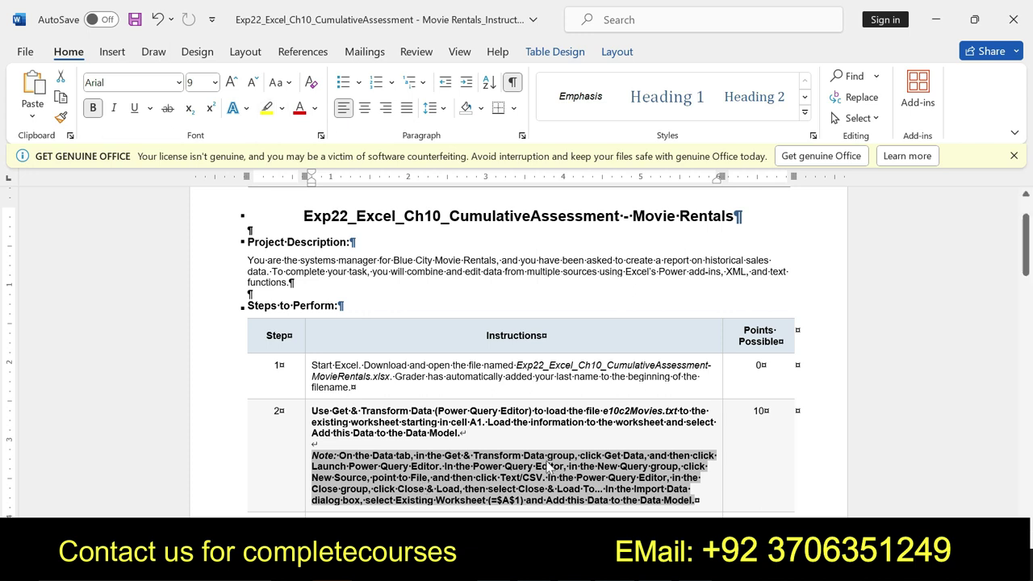
{"action": "key", "text": "alt+Tab"}
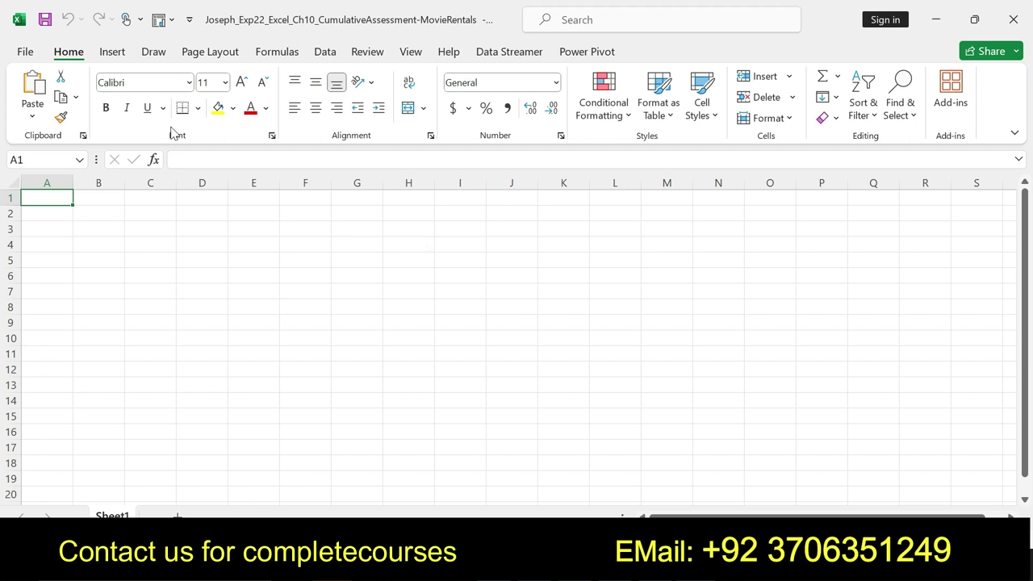
On the Data tab, open the Get Data dropdown of import sources over the empty Sheet1.
{"action": "left_click", "coordinate": [330, 52]}
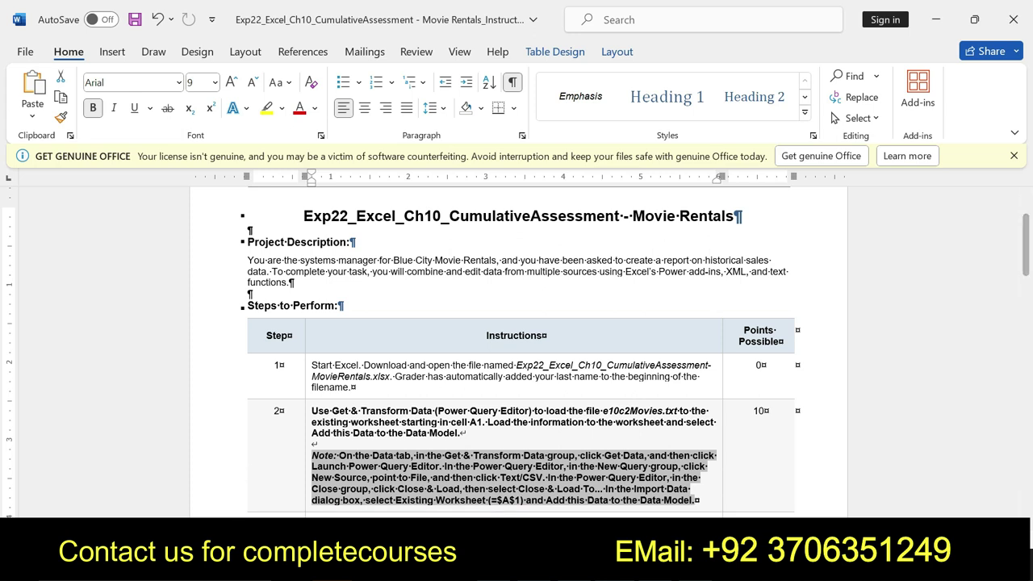
{"action": "mouse_move", "coordinate": [698, 565]}
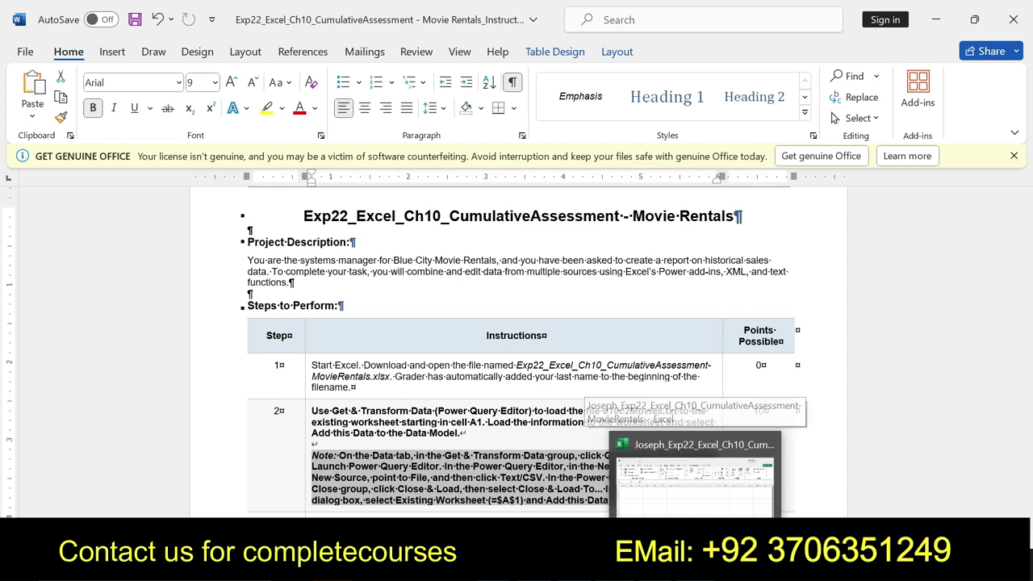
{"action": "left_click", "coordinate": [737, 472]}
{"action": "left_click", "coordinate": [40, 113]}
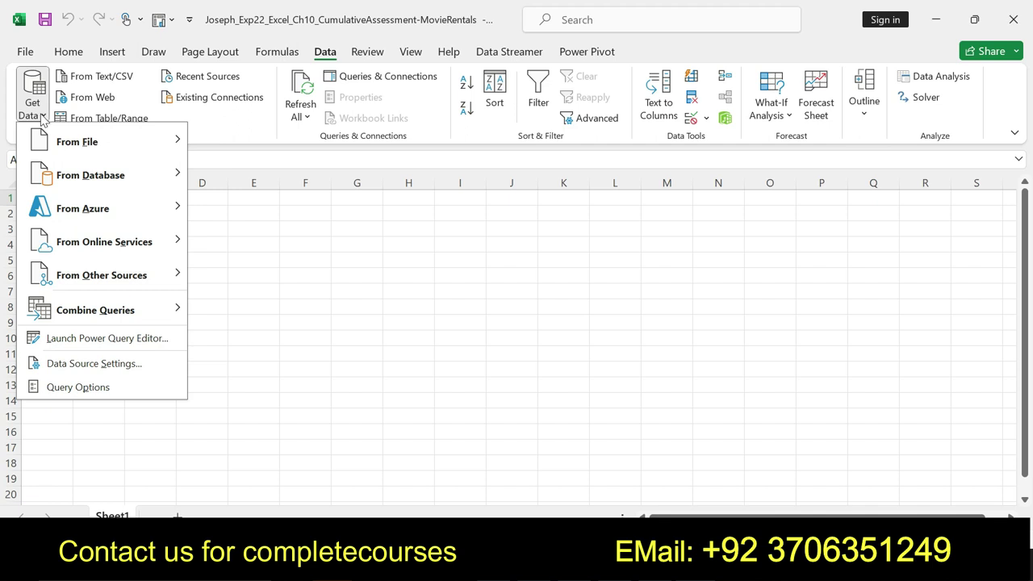
Open the From XML import browser, checking the Word instructions before returning to it.
{"action": "mouse_move", "coordinate": [80, 145]}
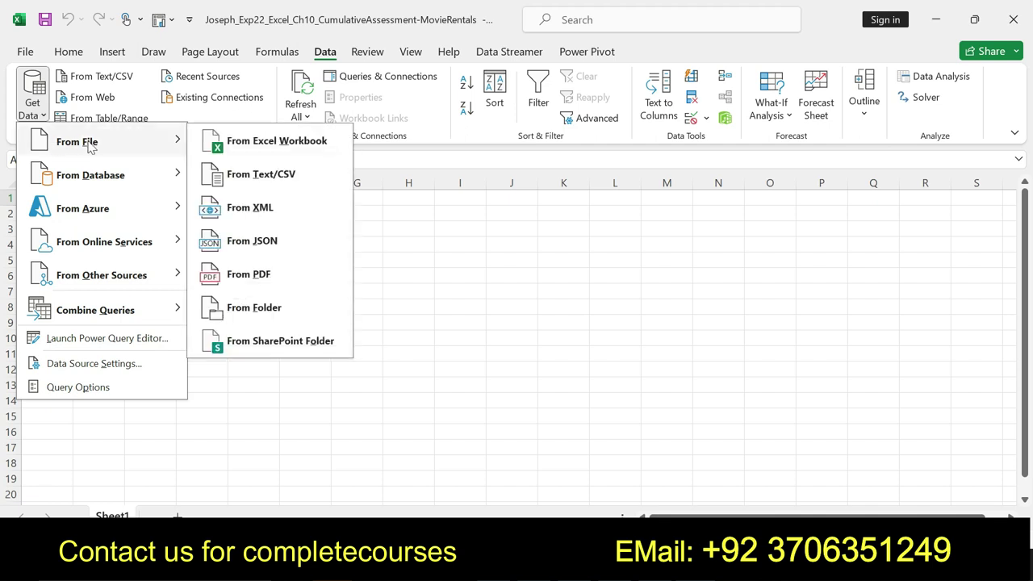
{"action": "left_click", "coordinate": [273, 215]}
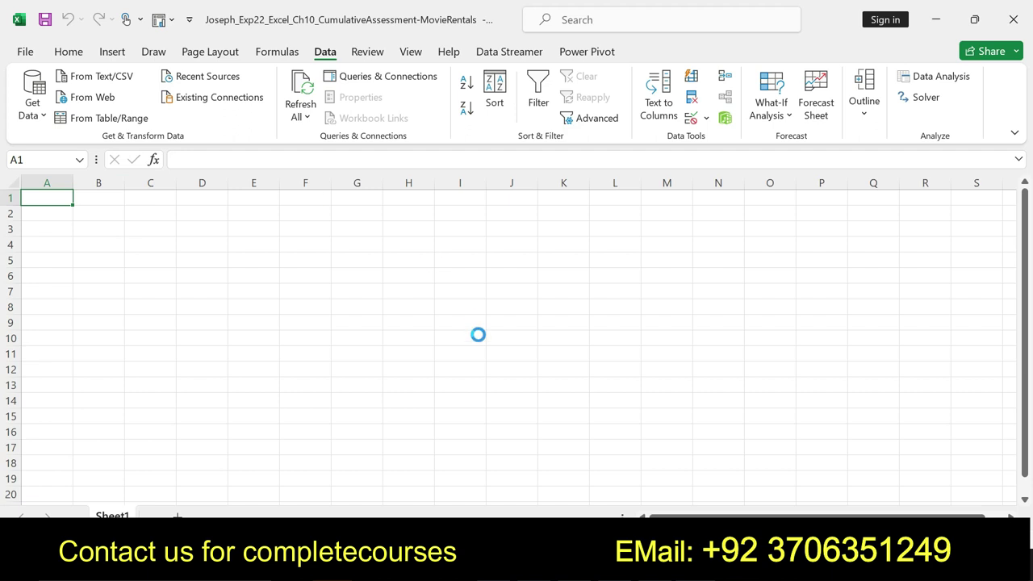
{"action": "left_click", "coordinate": [568, 482]}
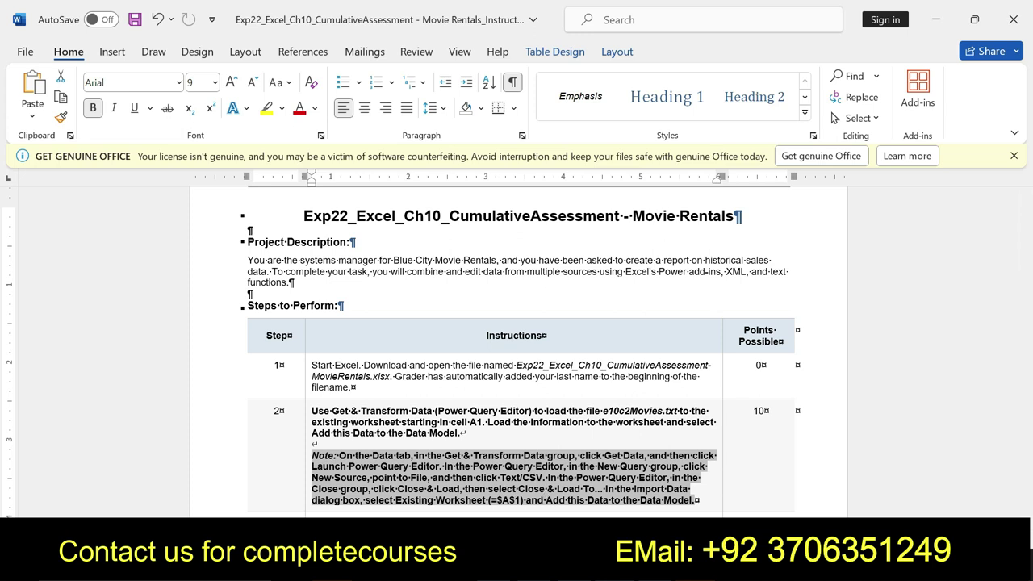
{"action": "left_click", "coordinate": [642, 484]}
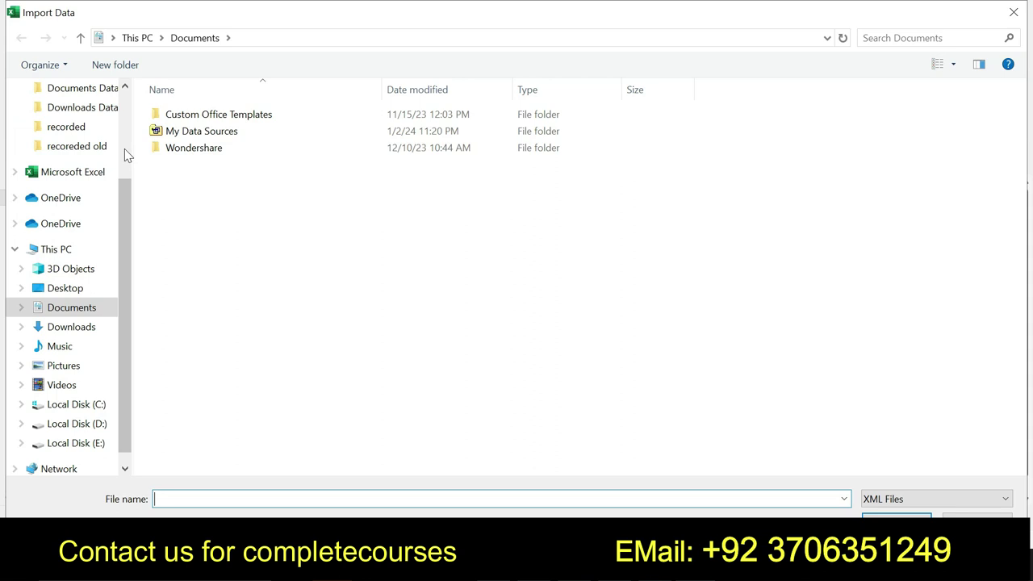
Search Pictures, Downloads, Documents and Documents Data in the XML browser for the contacts file.
{"action": "scroll", "coordinate": [129, 148], "scroll_direction": "up", "scroll_amount": 2}
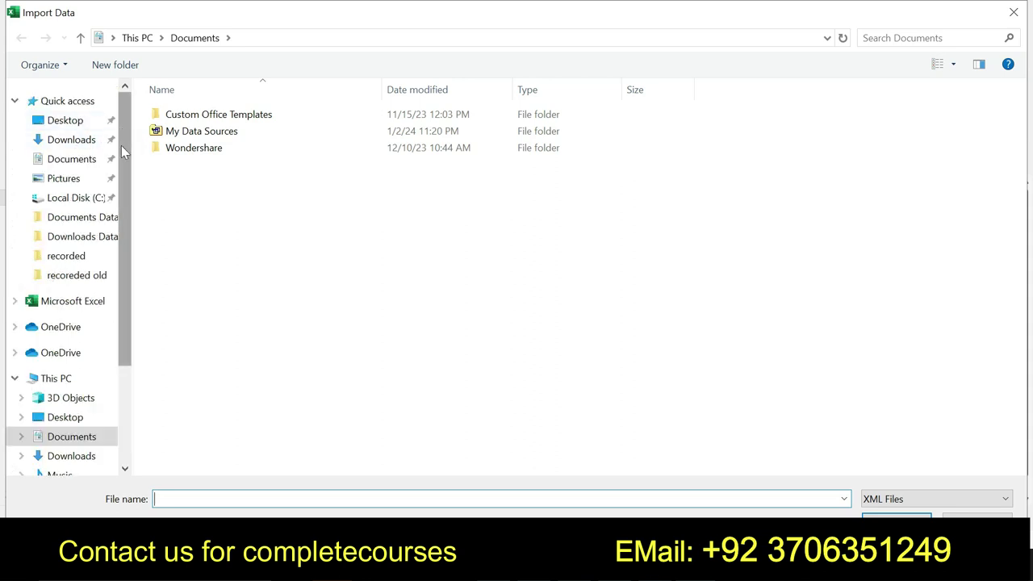
{"action": "left_click", "coordinate": [73, 179]}
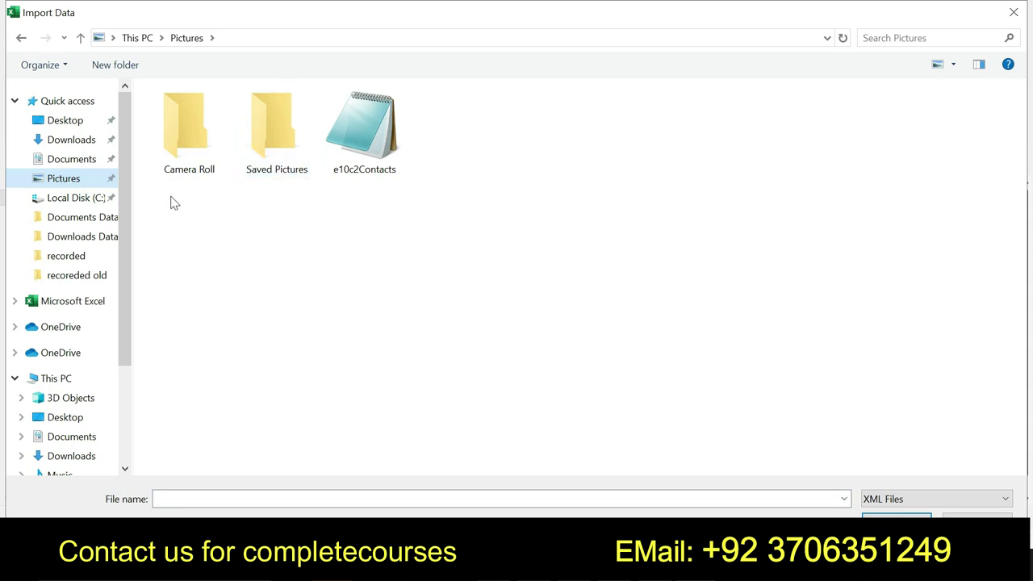
{"action": "left_click", "coordinate": [95, 201]}
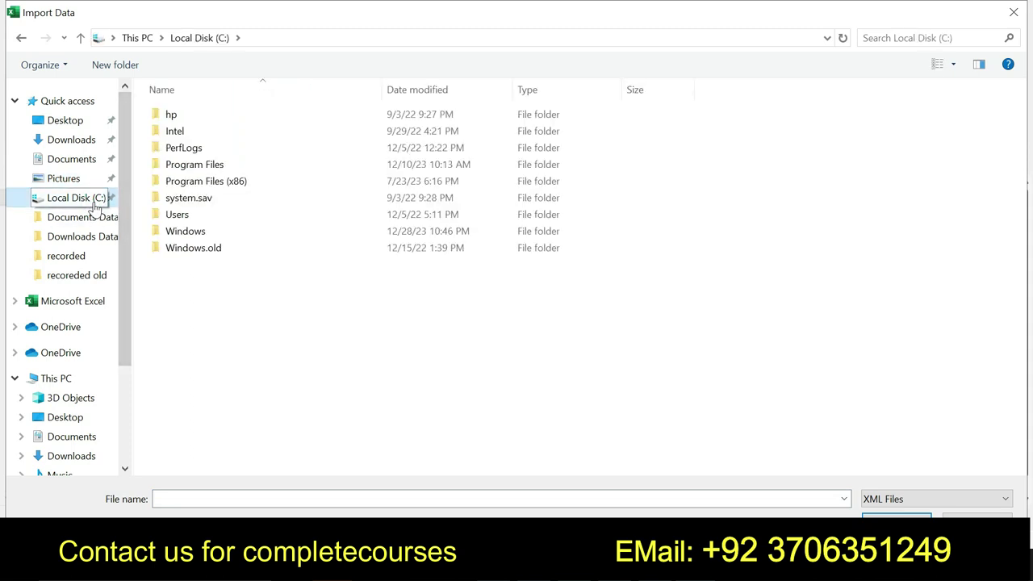
{"action": "left_click", "coordinate": [80, 141]}
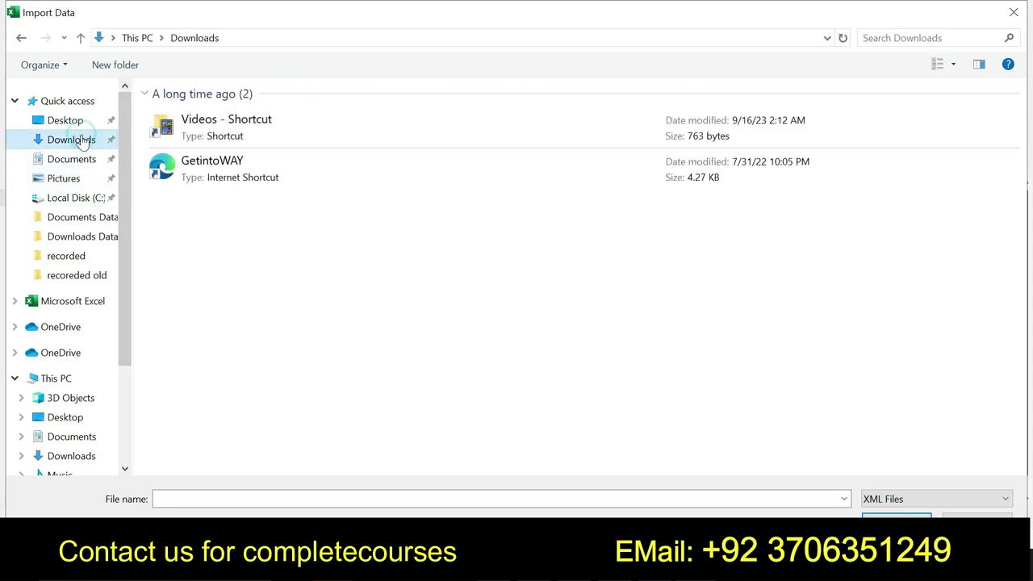
{"action": "left_click", "coordinate": [78, 160]}
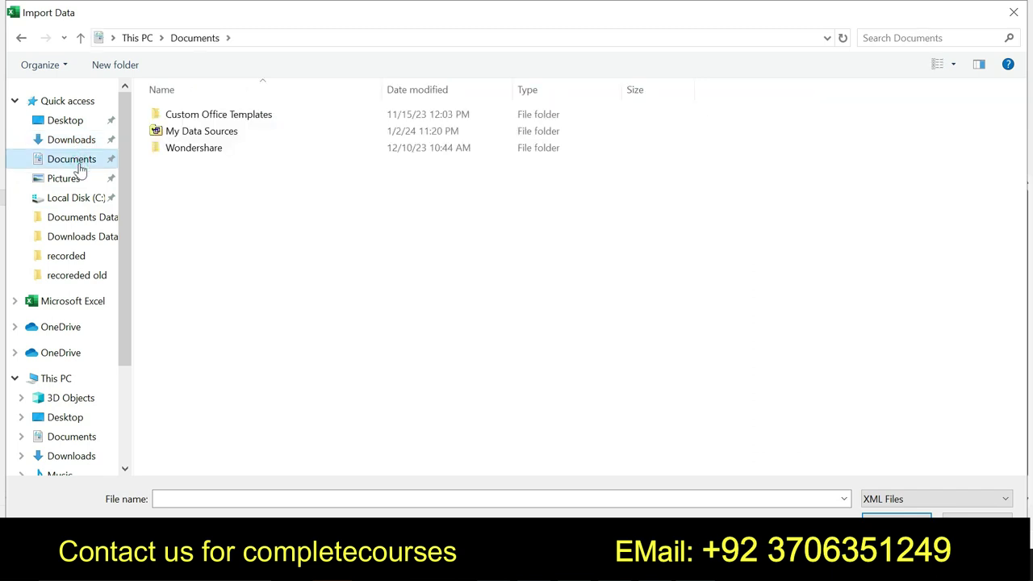
{"action": "left_click", "coordinate": [74, 179]}
{"action": "left_click", "coordinate": [82, 200]}
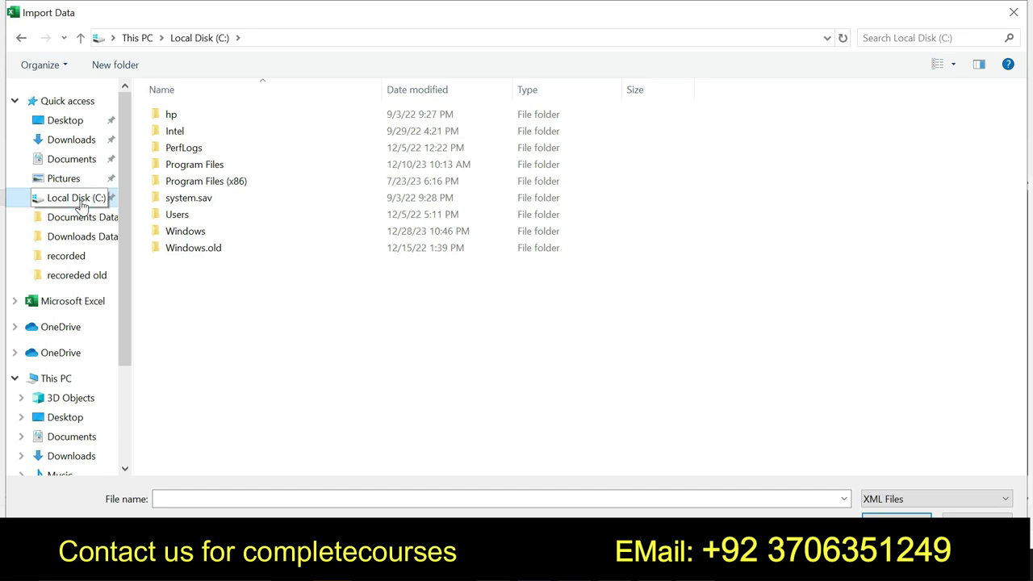
{"action": "left_click", "coordinate": [81, 218]}
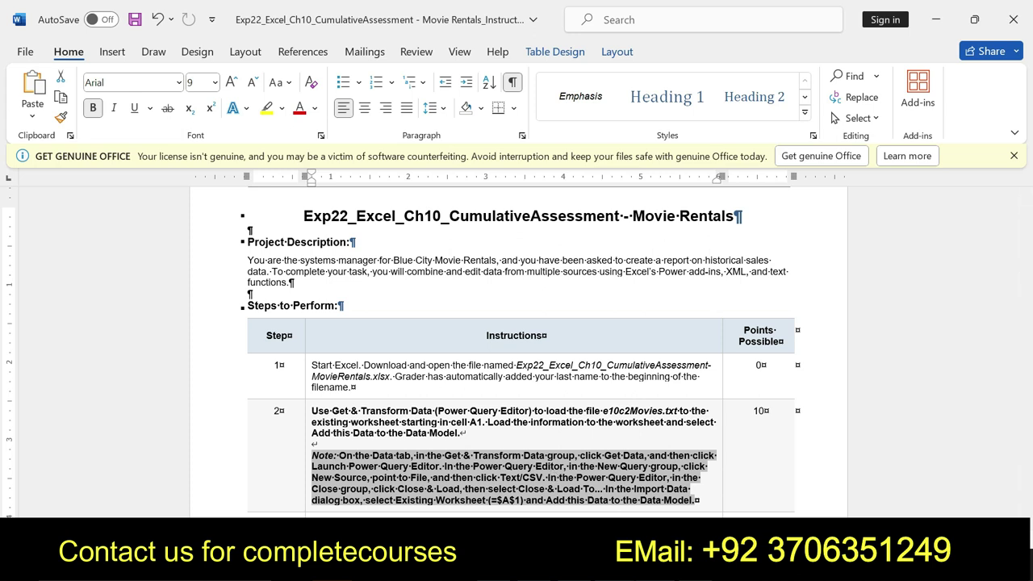
Bring up the Movie Rentals archive, then browse the folders again and open Saved Pictures.
{"action": "key", "text": "alt+Tab"}
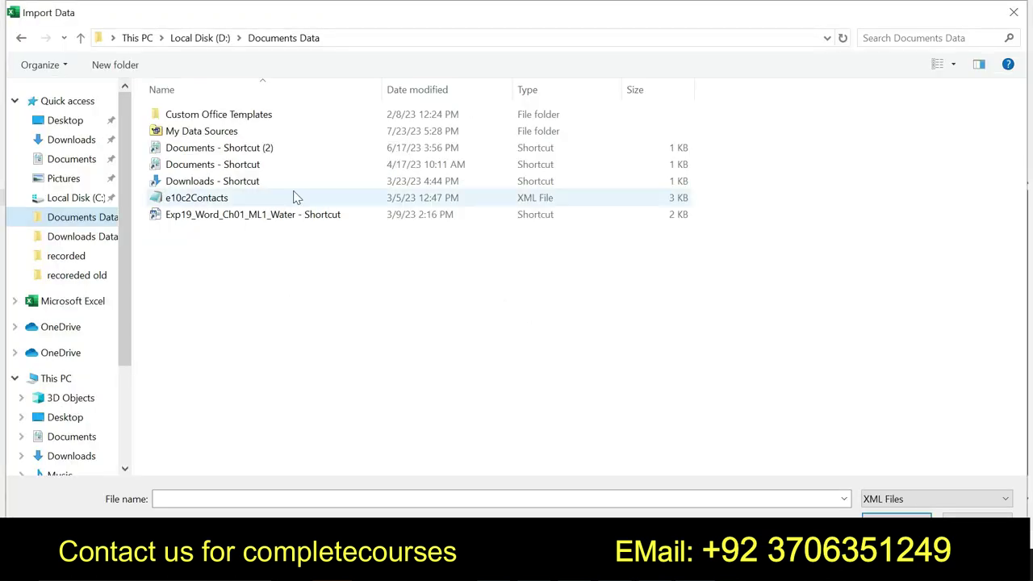
{"action": "left_click", "coordinate": [85, 183]}
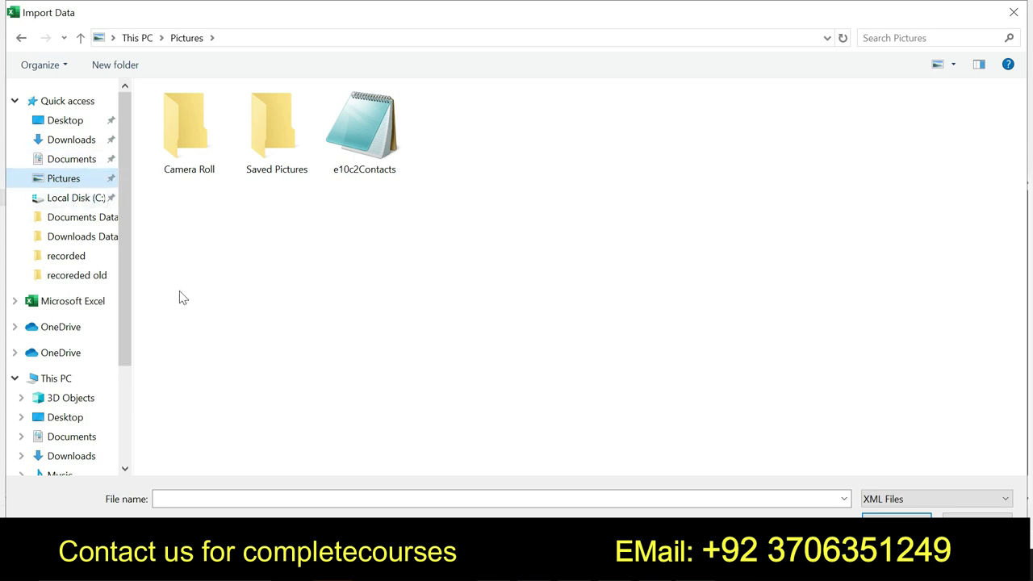
{"action": "left_click", "coordinate": [71, 159]}
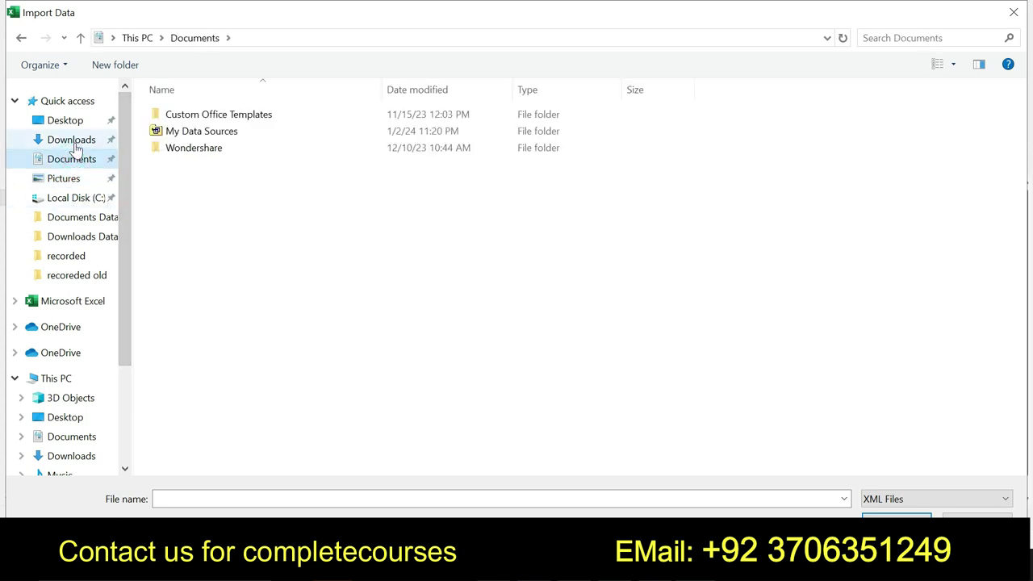
{"action": "left_click", "coordinate": [73, 141]}
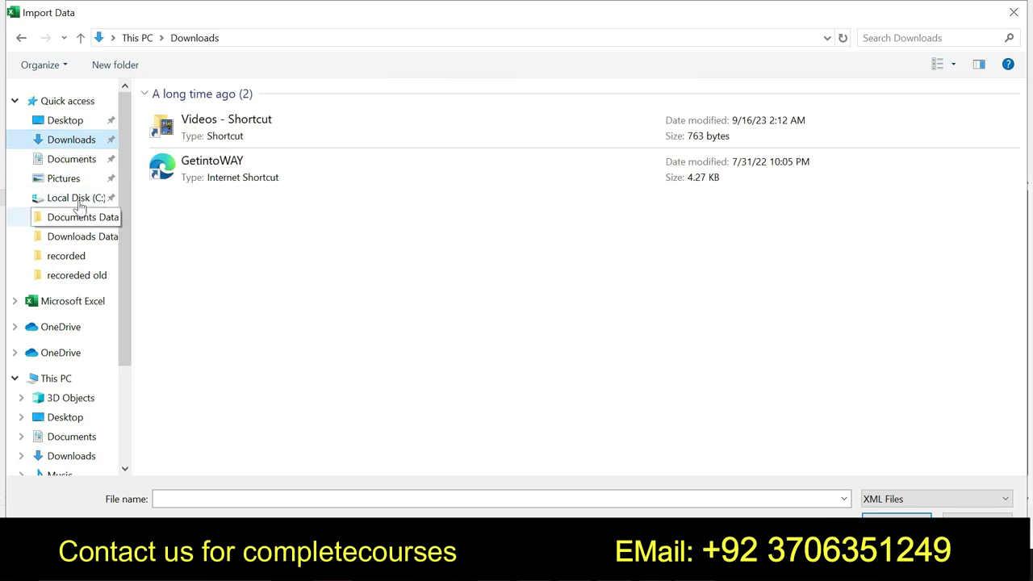
{"action": "left_click", "coordinate": [65, 178]}
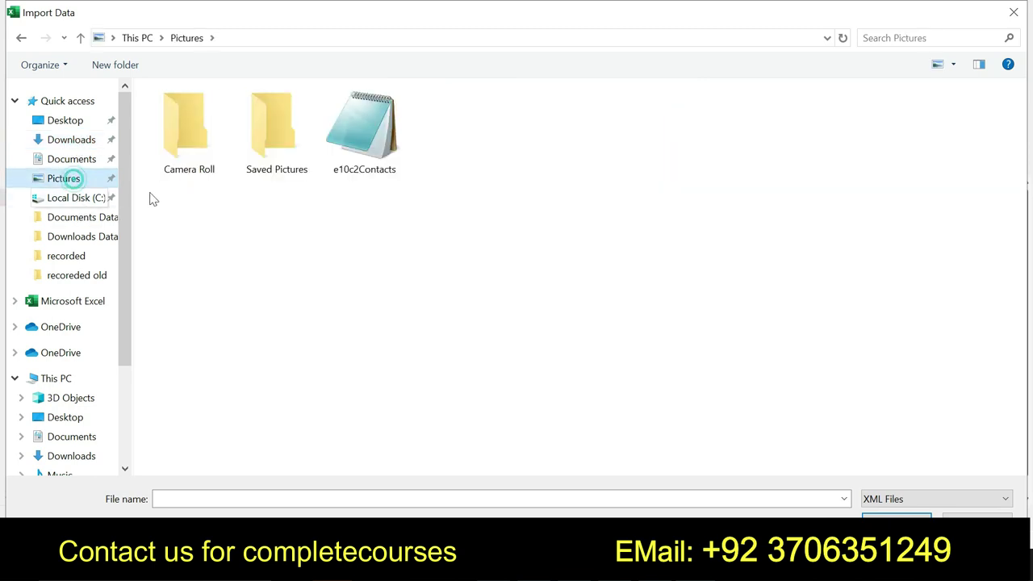
{"action": "double_click", "coordinate": [260, 142]}
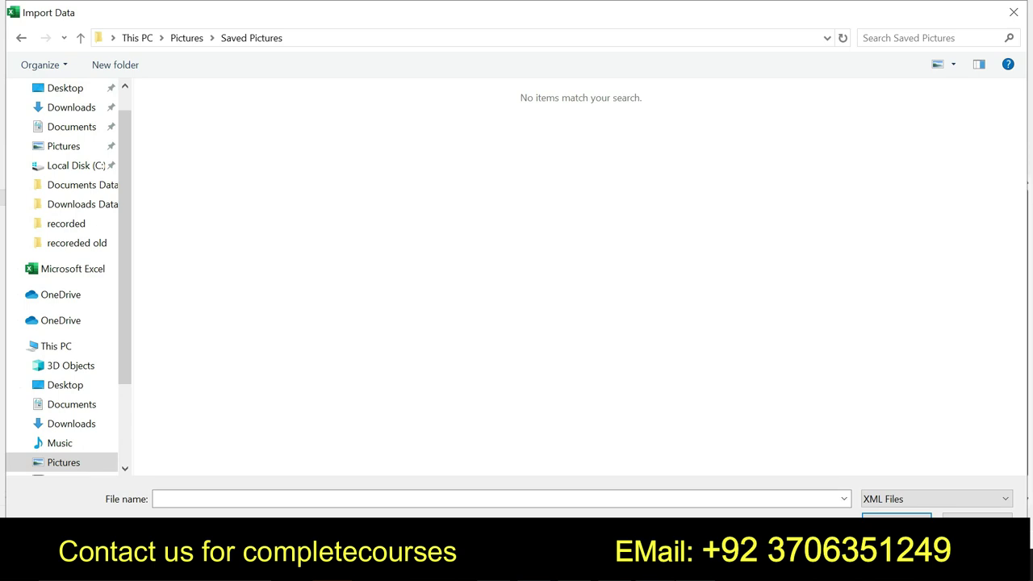
Open e10c2Movies.txt from the archive in Notepad and Save As into Pictures.
{"action": "left_click", "coordinate": [176, 274]}
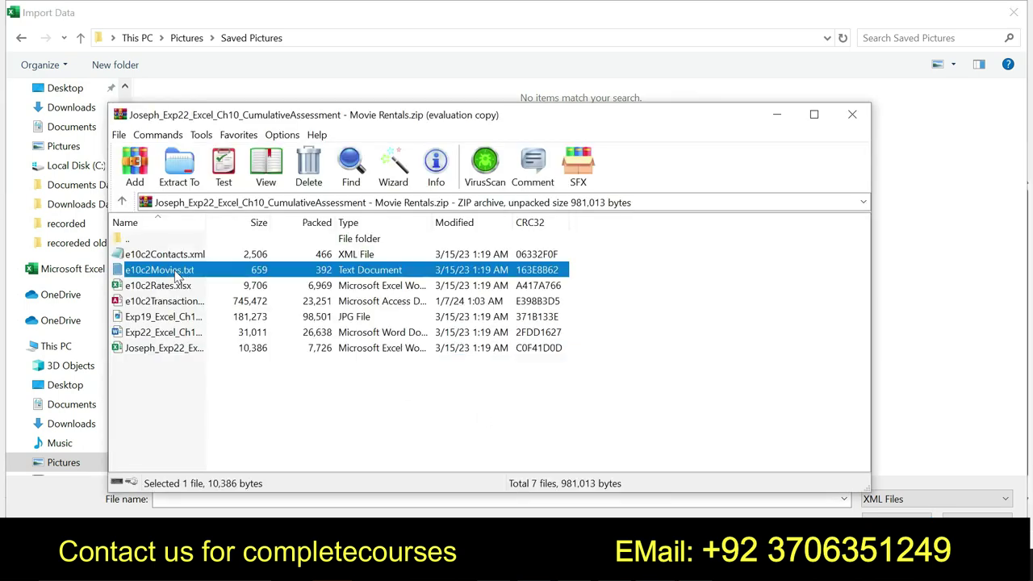
{"action": "double_click", "coordinate": [176, 274]}
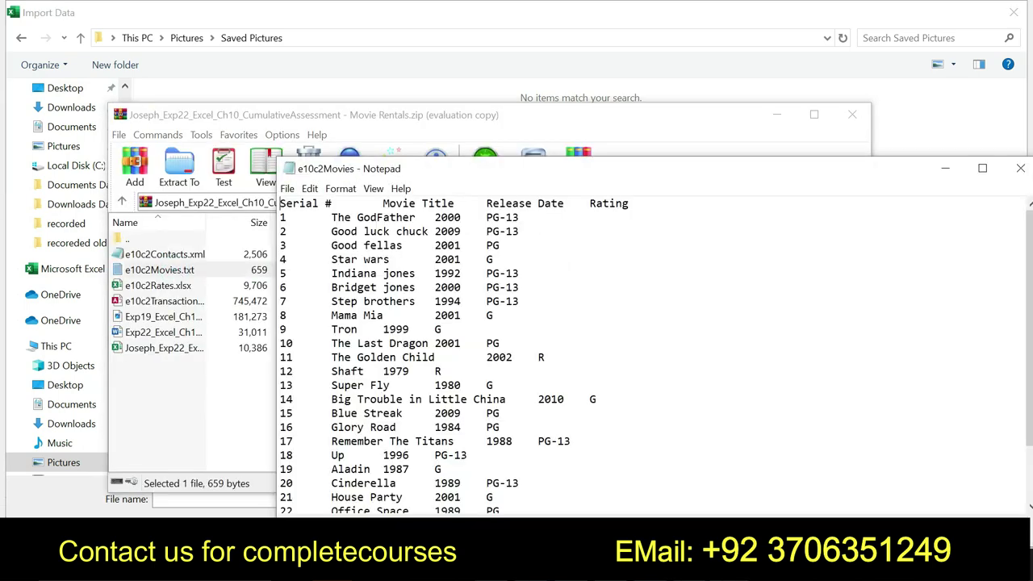
{"action": "left_click", "coordinate": [287, 189]}
{"action": "left_click", "coordinate": [308, 275]}
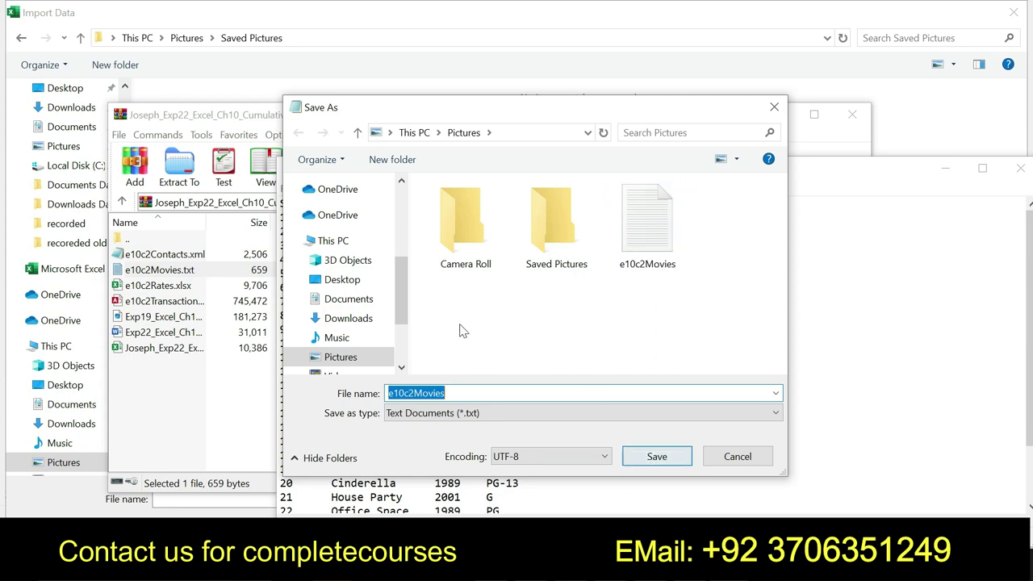
{"action": "scroll", "coordinate": [379, 242], "scroll_direction": "up", "scroll_amount": 4}
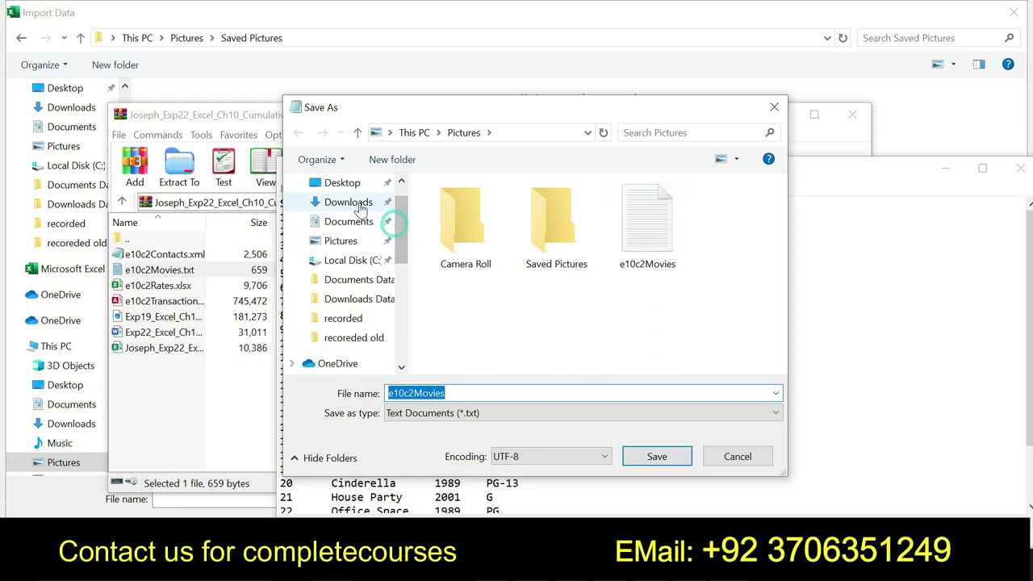
{"action": "left_click", "coordinate": [356, 220]}
Save the movie list into Pictures and close Notepad.
{"action": "left_click", "coordinate": [655, 457]}
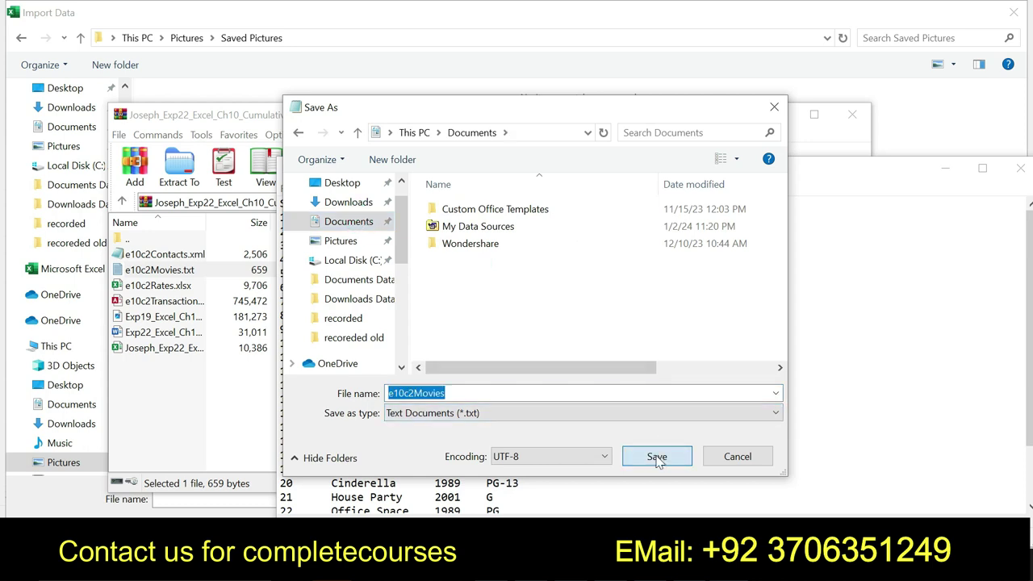
{"action": "left_click", "coordinate": [1019, 169]}
{"action": "left_click", "coordinate": [1021, 174]}
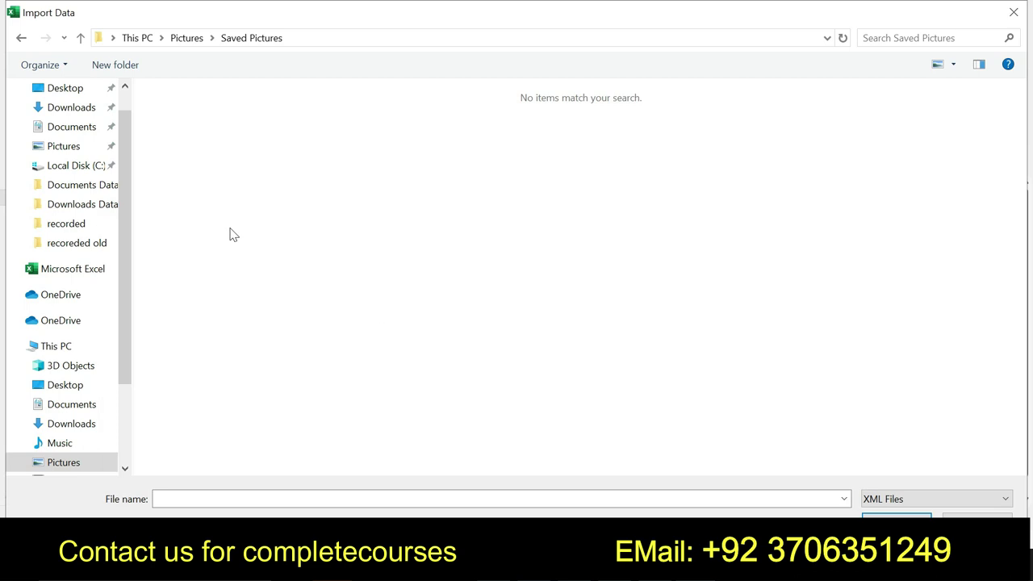
Check Documents and Downloads, close the XML import browser, and show Get Data sources.
{"action": "left_click", "coordinate": [76, 126]}
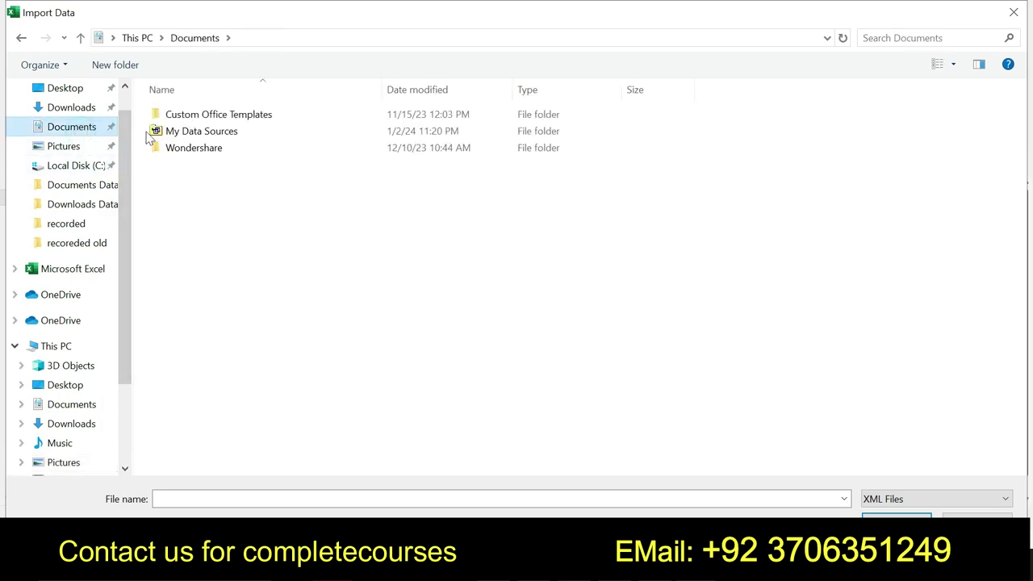
{"action": "left_click", "coordinate": [81, 107]}
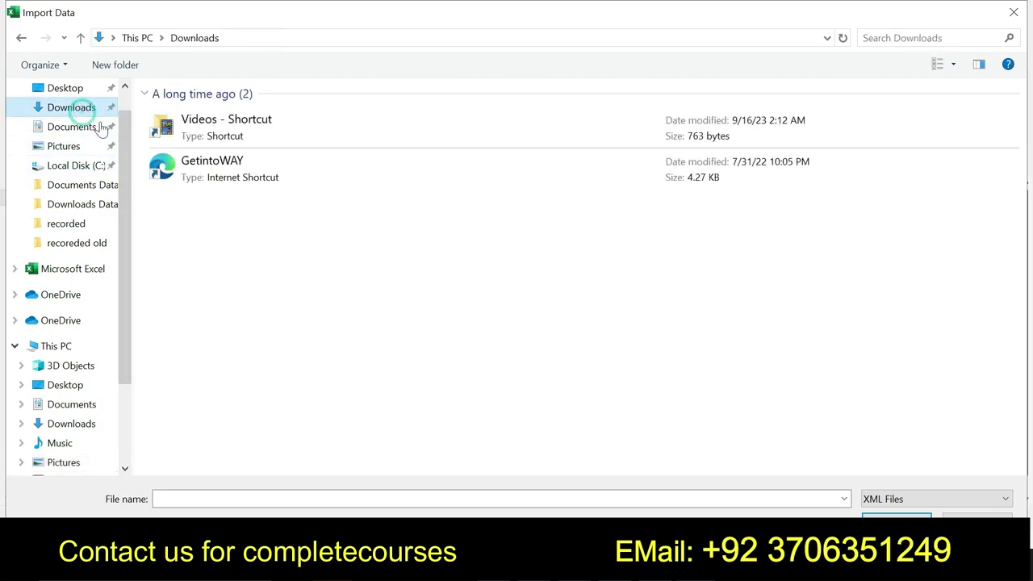
{"action": "left_click", "coordinate": [1010, 18]}
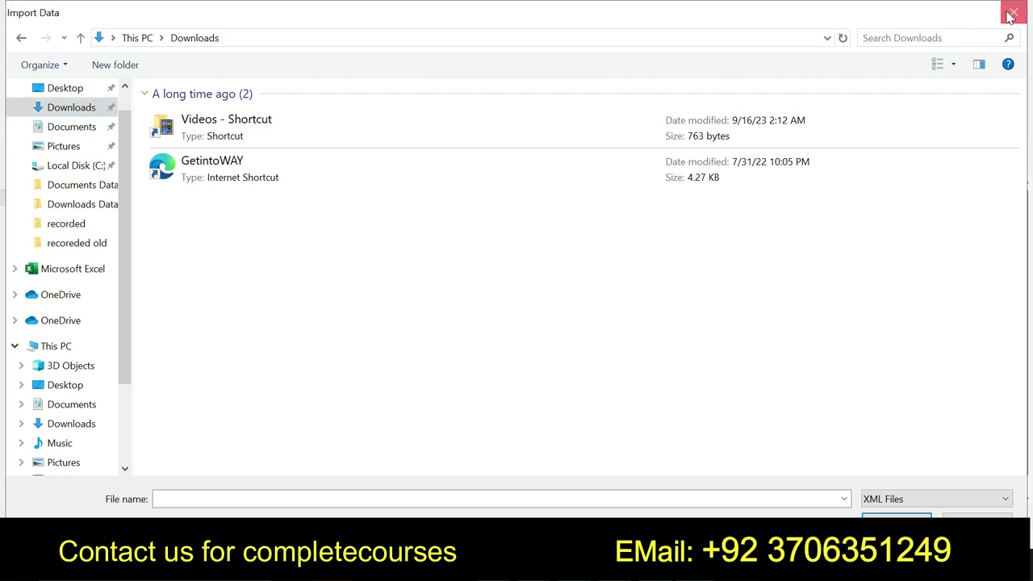
{"action": "left_click", "coordinate": [24, 105]}
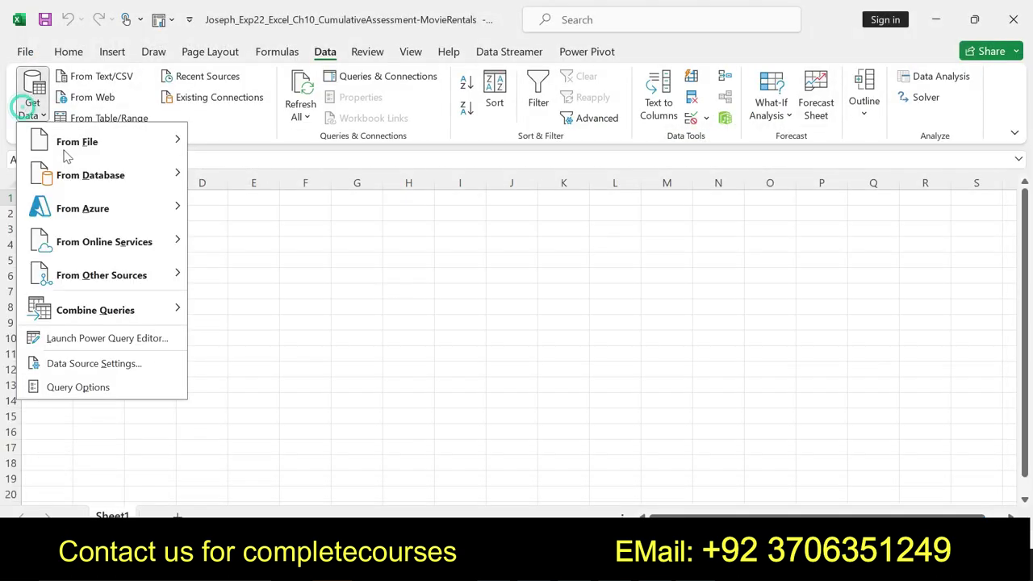
Import Pictures\e10c2Movies via From Text/CSV and load it as a 25-row table.
{"action": "mouse_move", "coordinate": [132, 139]}
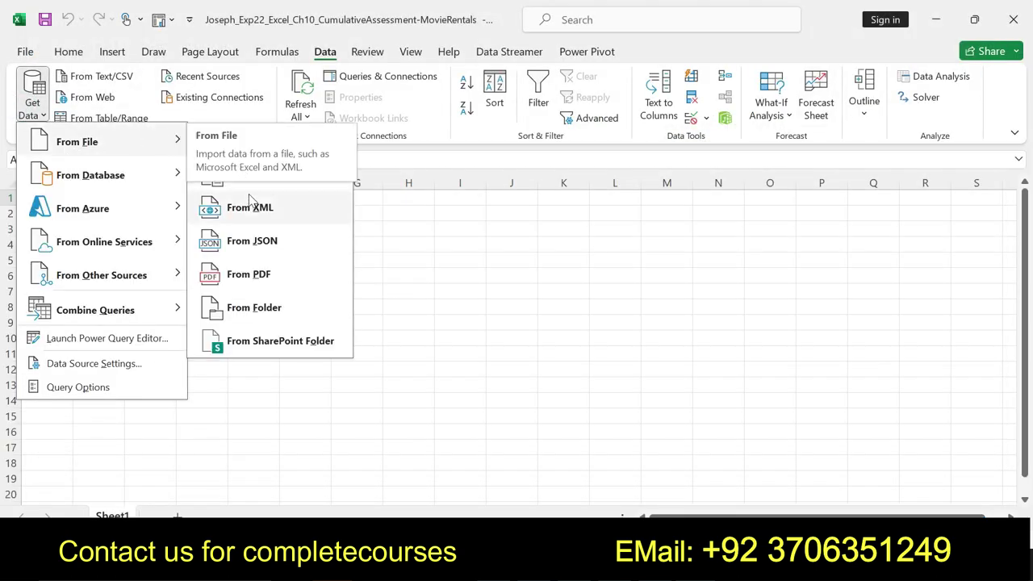
{"action": "left_click", "coordinate": [253, 176]}
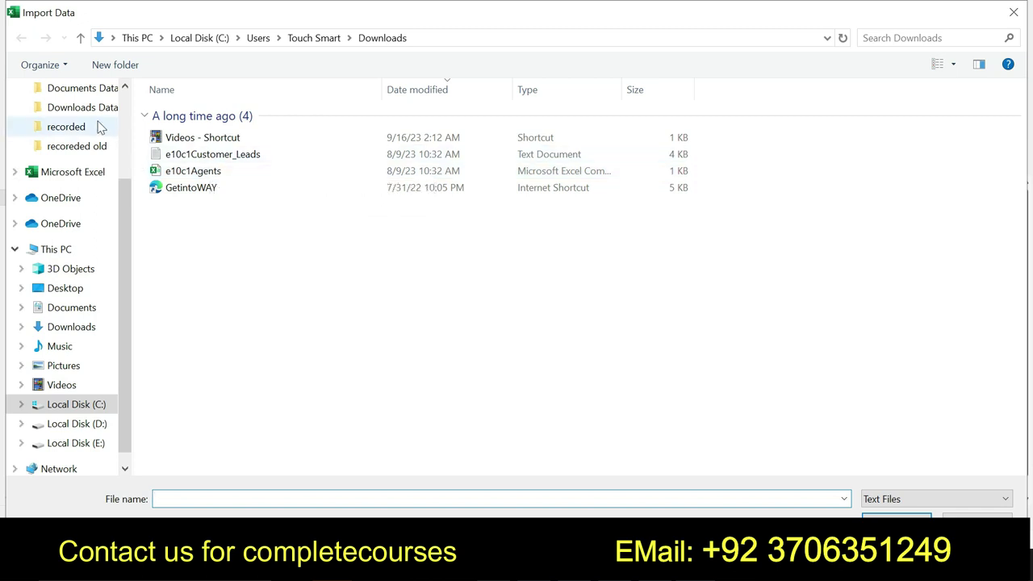
{"action": "scroll", "coordinate": [121, 165], "scroll_direction": "up", "scroll_amount": 3}
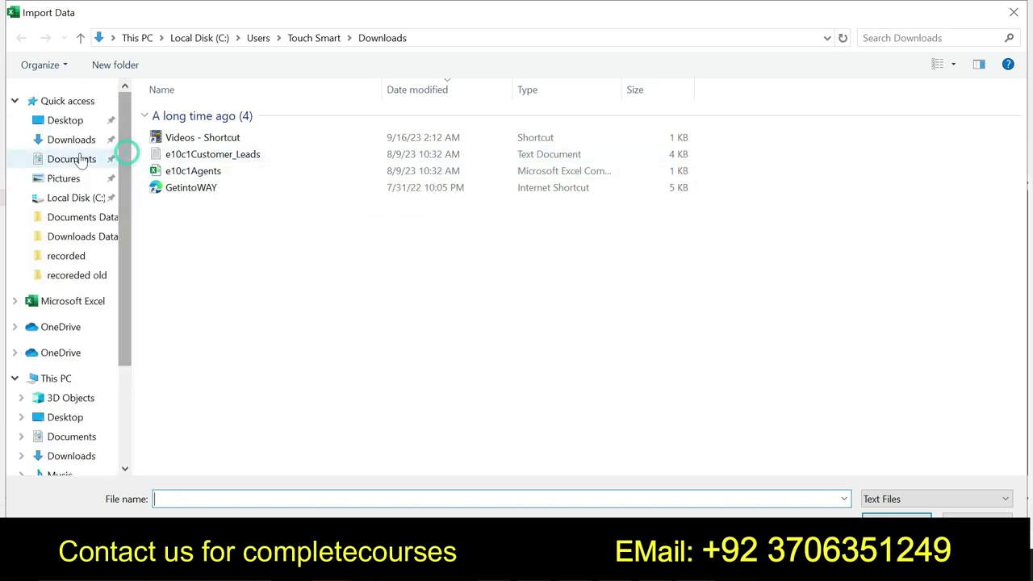
{"action": "left_click", "coordinate": [70, 177]}
{"action": "double_click", "coordinate": [336, 169]}
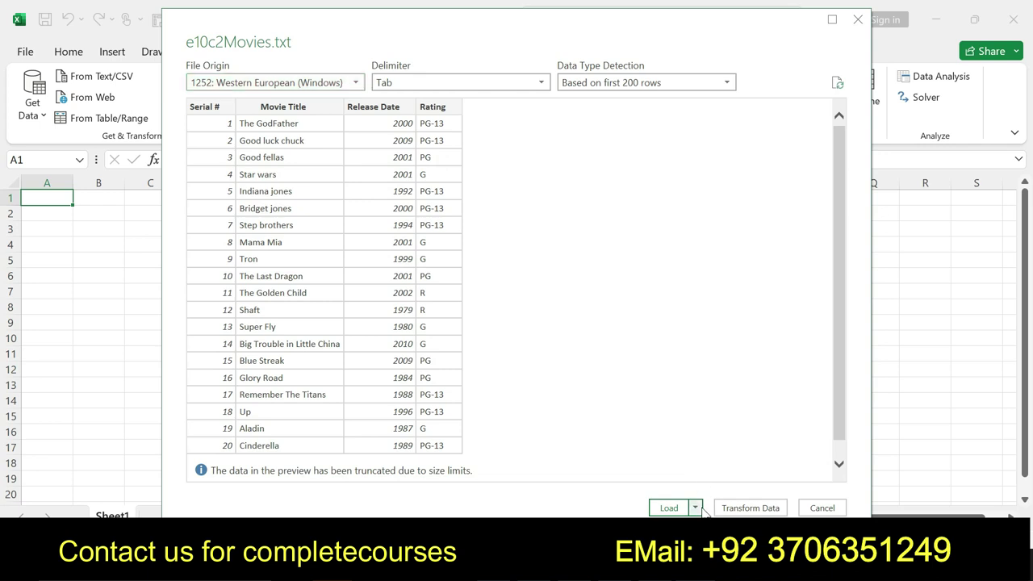
{"action": "left_click", "coordinate": [668, 508]}
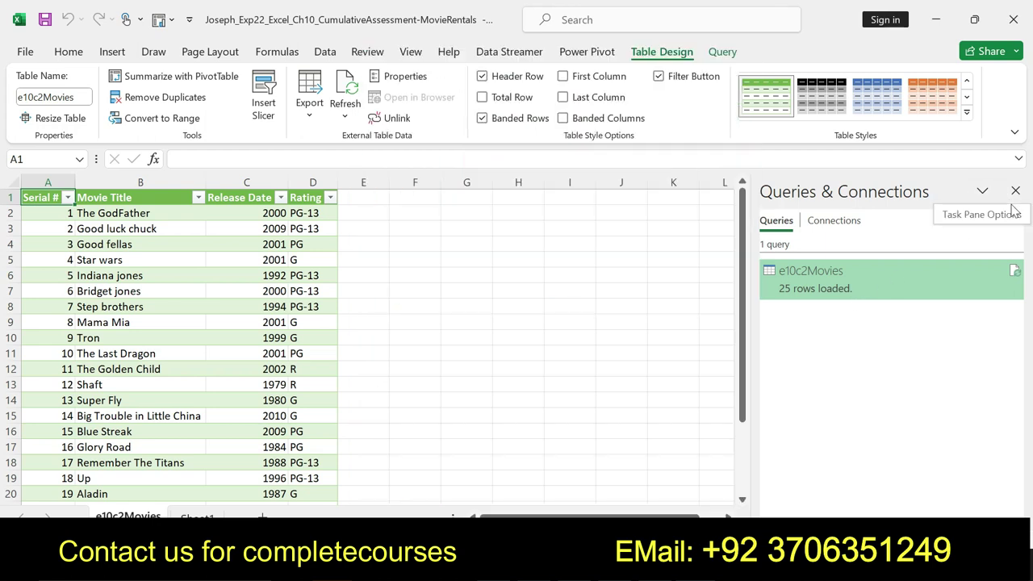
{"action": "left_click_drag", "start_coordinate": [1006, 202], "coordinate": [1008, 198]}
In Word, undo Step 2's bold and make Step 3 bold with yellow highlight.
{"action": "left_click", "coordinate": [1013, 192]}
{"action": "key", "text": "alt+Tab"}
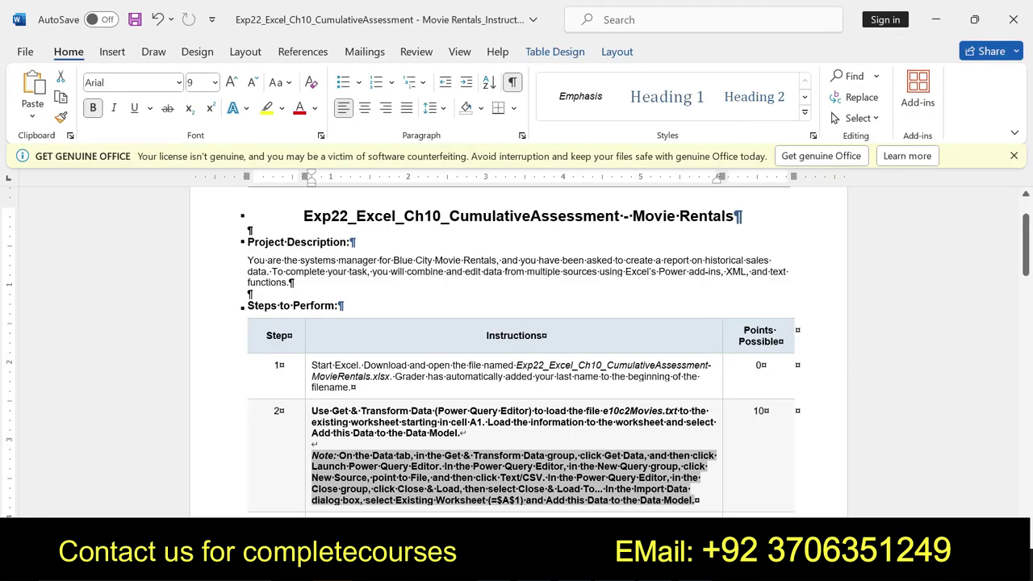
{"action": "key", "text": "ctrl+z"}
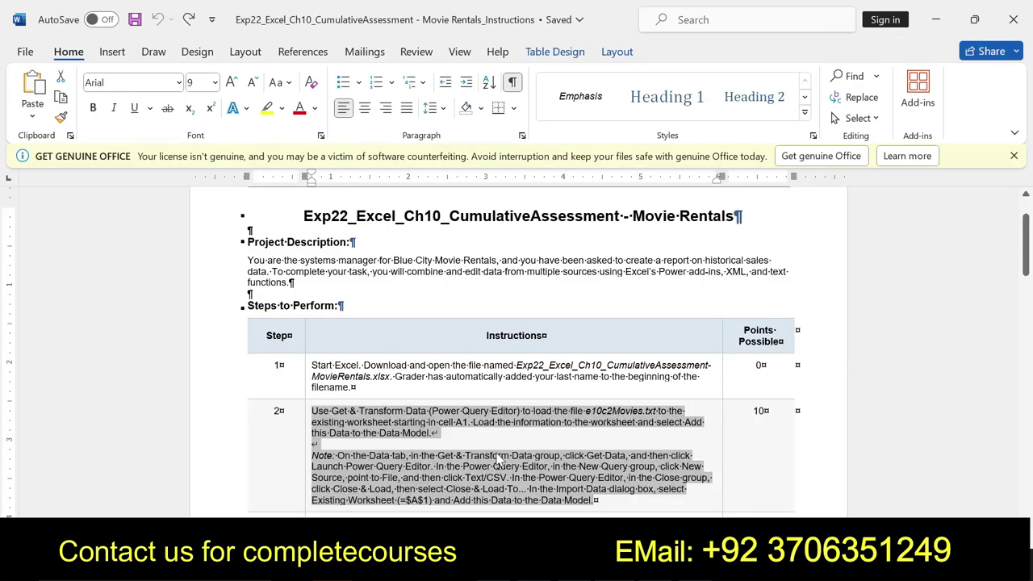
{"action": "scroll", "coordinate": [429, 380], "scroll_direction": "down", "scroll_amount": 1}
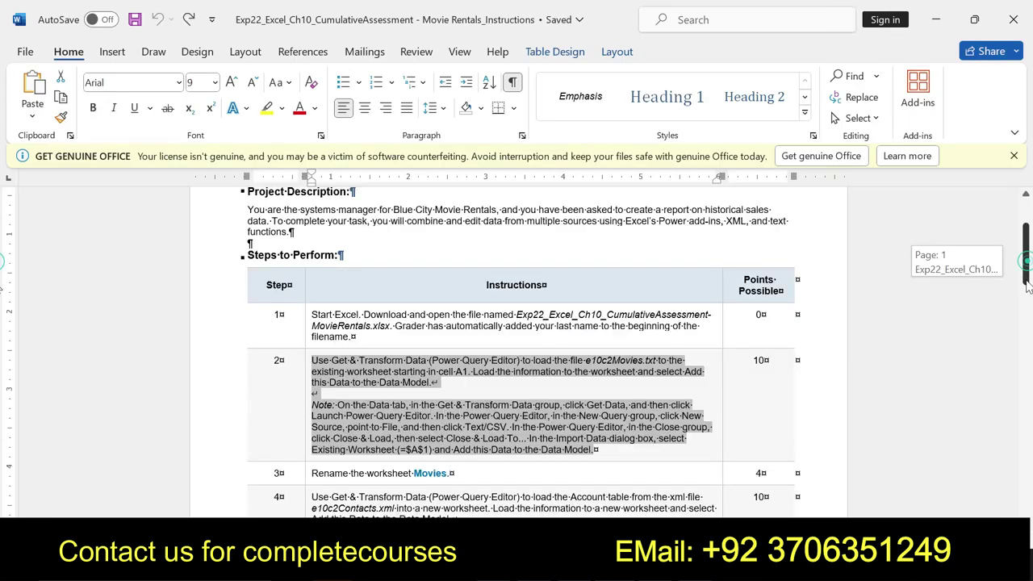
{"action": "scroll", "coordinate": [429, 380], "scroll_direction": "down", "scroll_amount": 1}
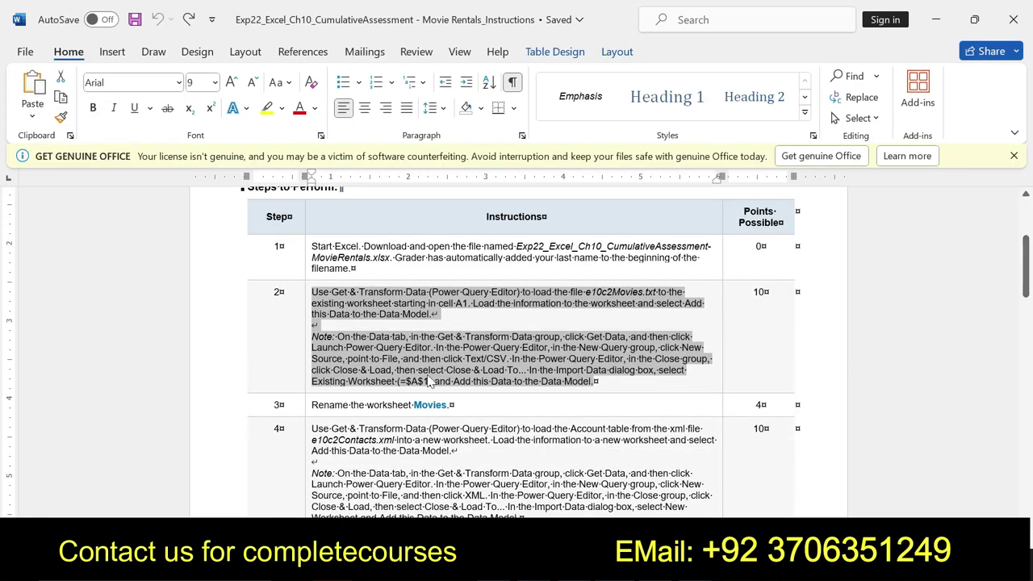
{"action": "triple_click", "coordinate": [311, 404]}
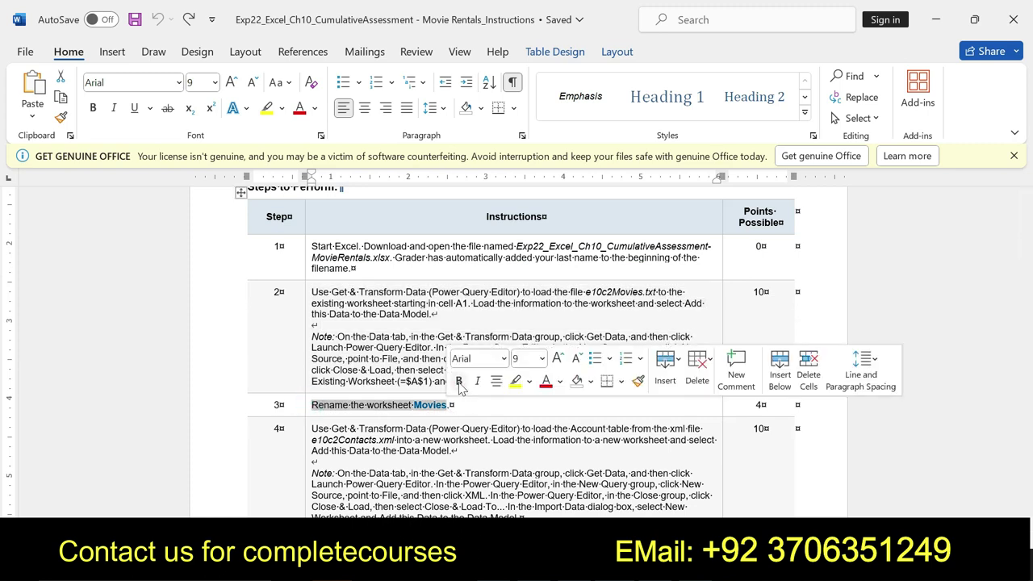
{"action": "left_click", "coordinate": [459, 381]}
{"action": "left_click", "coordinate": [513, 380]}
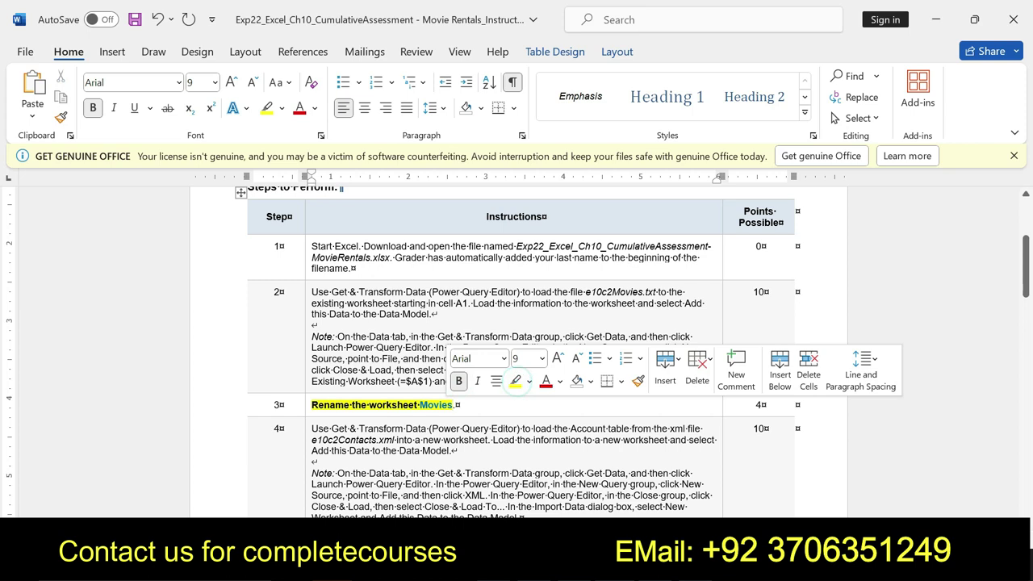
{"action": "double_click", "coordinate": [436, 405]}
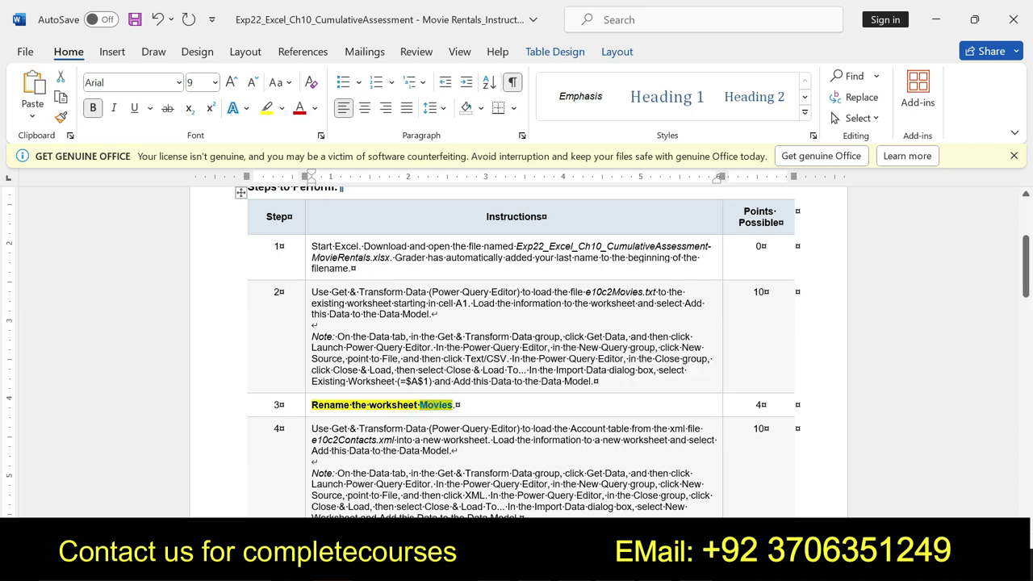
Rename the Excel e10c2Movies sheet to Movies.
{"action": "key", "text": "alt+Tab"}
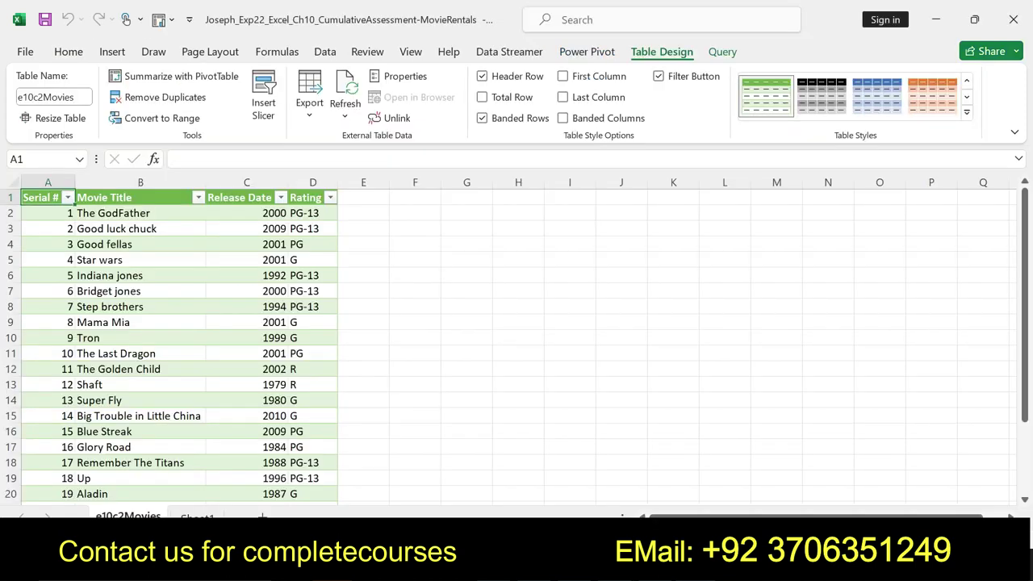
{"action": "right_click", "coordinate": [119, 515]}
{"action": "left_click", "coordinate": [164, 330]}
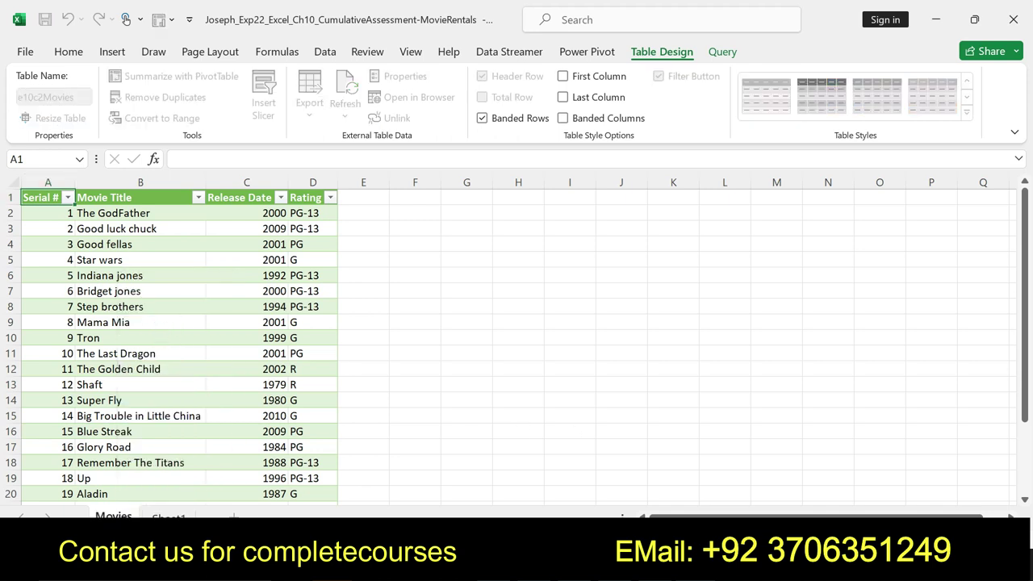
{"action": "key", "text": "alt+Tab"}
Remove Step 3's formatting and make Step 4's instruction bold with yellow highlight.
{"action": "key", "text": "ctrl+z"}
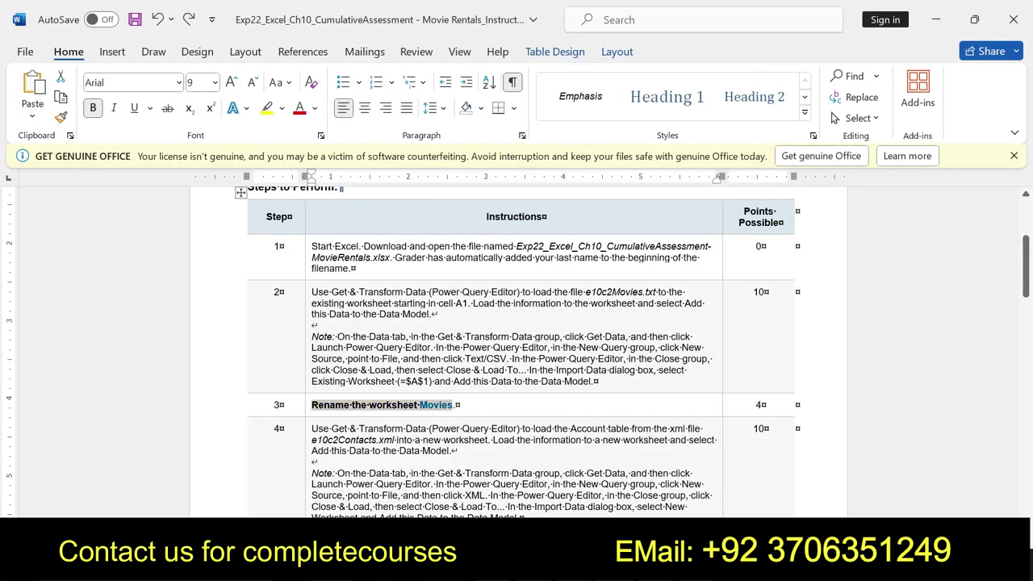
{"action": "key", "text": "ctrl+z"}
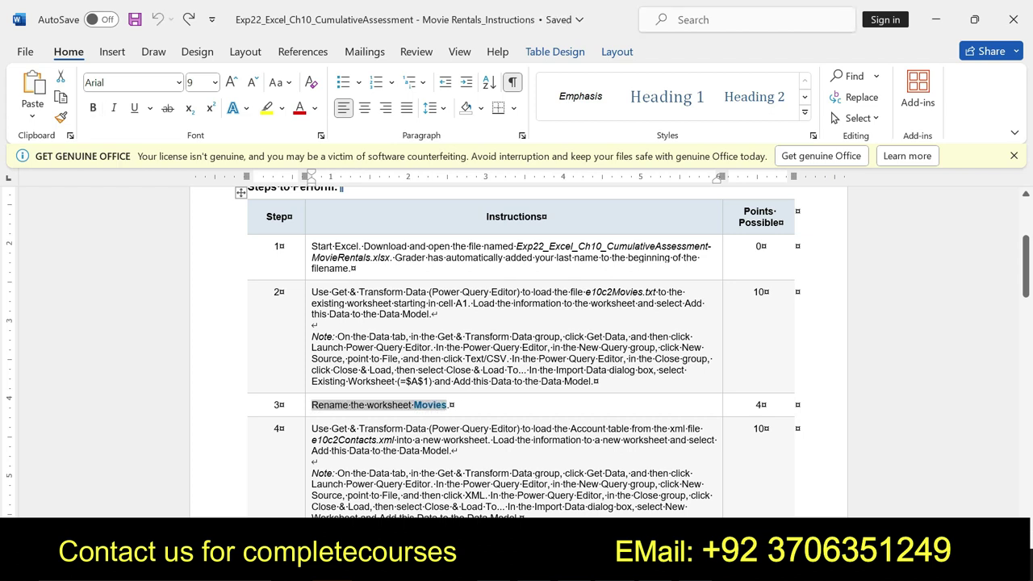
{"action": "left_click_drag", "start_coordinate": [311, 428], "coordinate": [531, 488]}
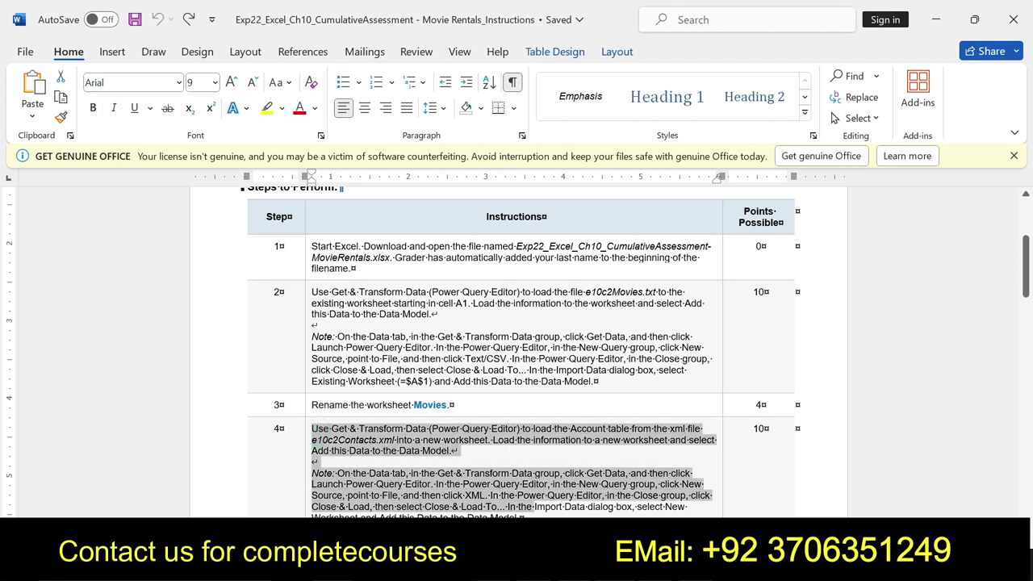
{"action": "left_click", "coordinate": [544, 488]}
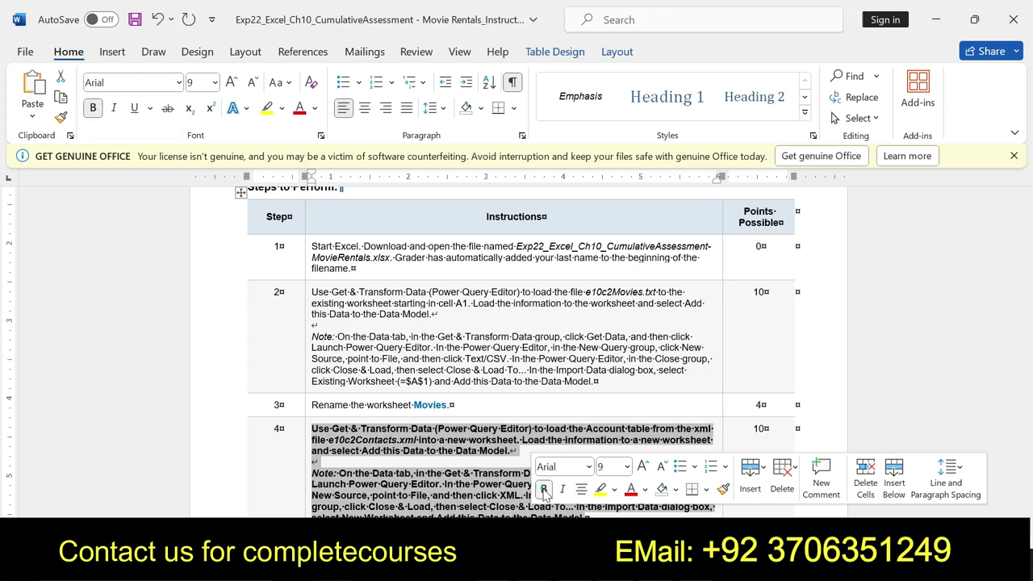
{"action": "left_click", "coordinate": [599, 489]}
Select the whole Step 4 Note paragraph, then return to Excel's Movies table.
{"action": "mouse_move", "coordinate": [313, 461]}
{"action": "left_mouse_down"}
{"action": "mouse_move", "coordinate": [708, 494]}
{"action": "mouse_move", "coordinate": [710, 520]}
{"action": "left_mouse_up"}
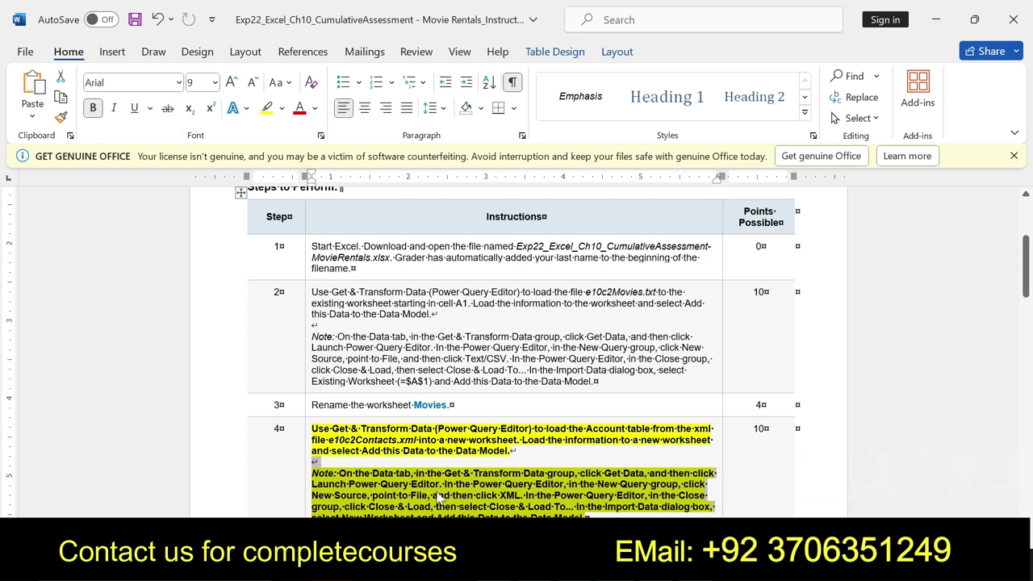
{"action": "left_click", "coordinate": [484, 510]}
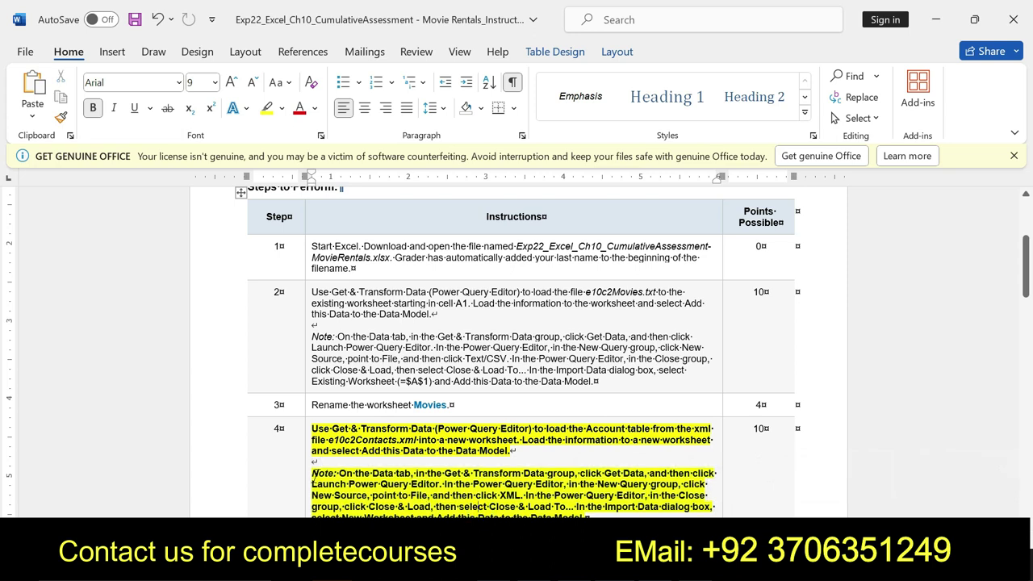
{"action": "left_click_drag", "start_coordinate": [311, 473], "coordinate": [583, 517]}
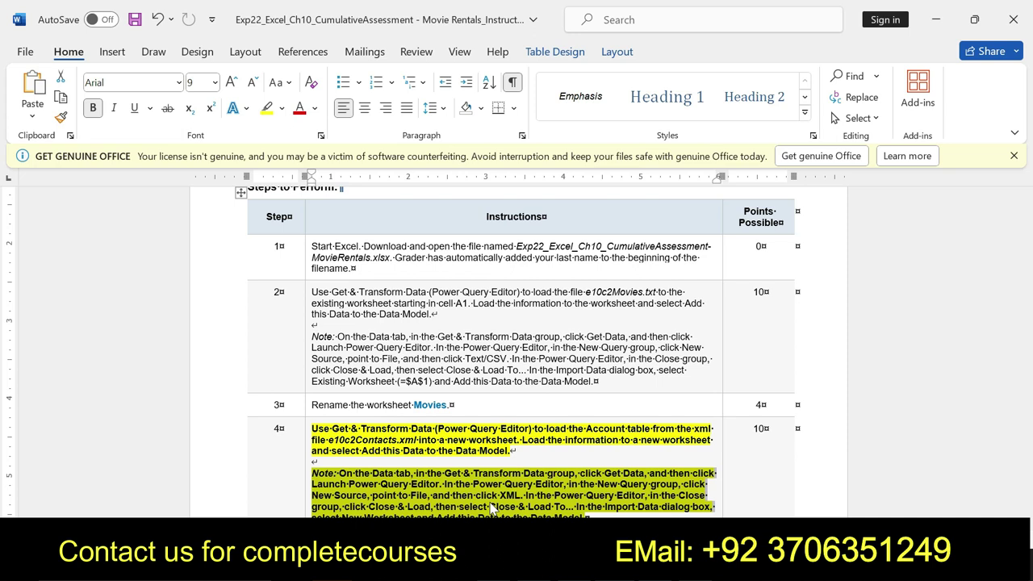
{"action": "left_click", "coordinate": [331, 473]}
{"action": "left_click_drag", "start_coordinate": [330, 473], "coordinate": [585, 513]}
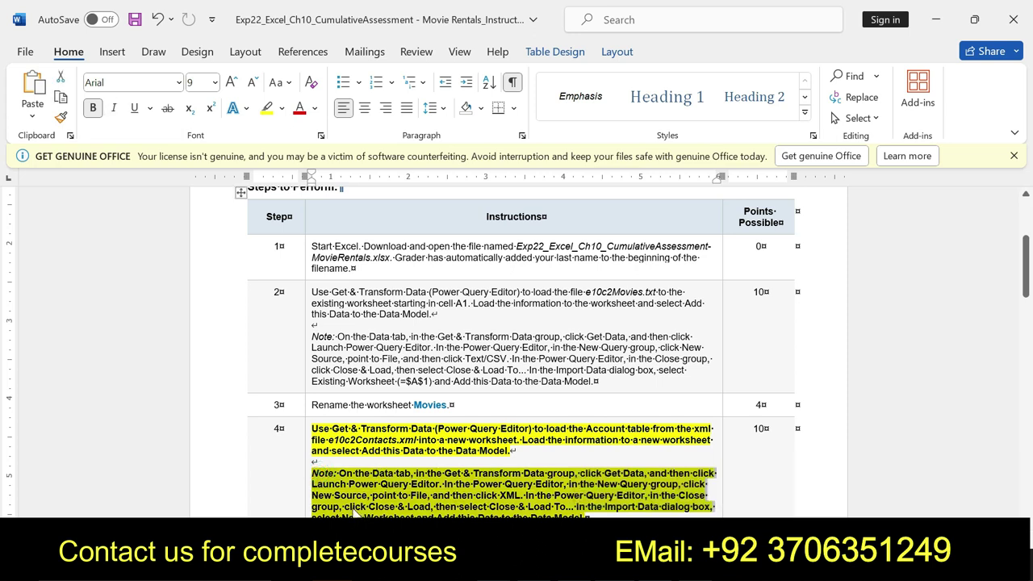
{"action": "left_click", "coordinate": [344, 506]}
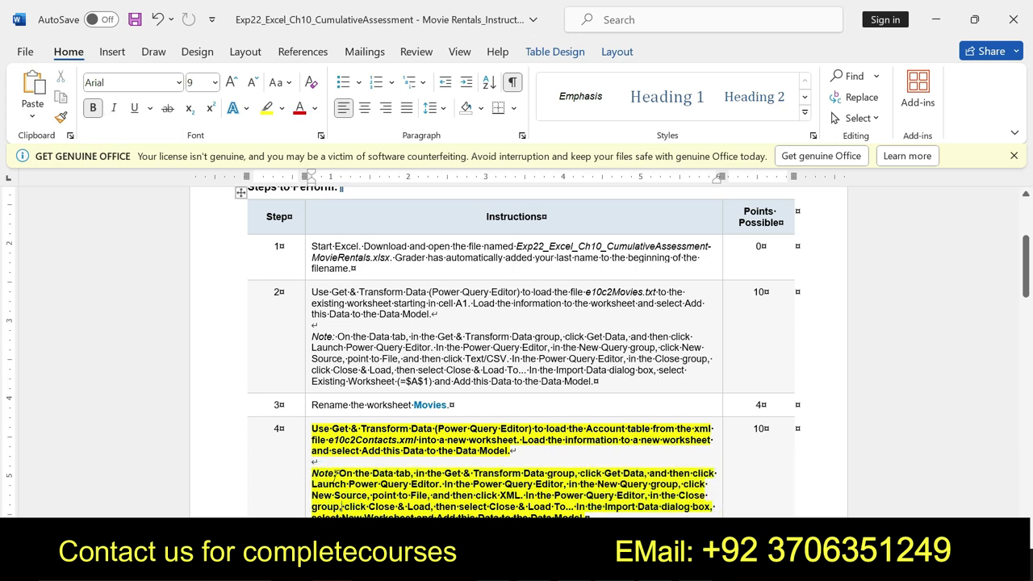
{"action": "triple_click", "coordinate": [319, 471]}
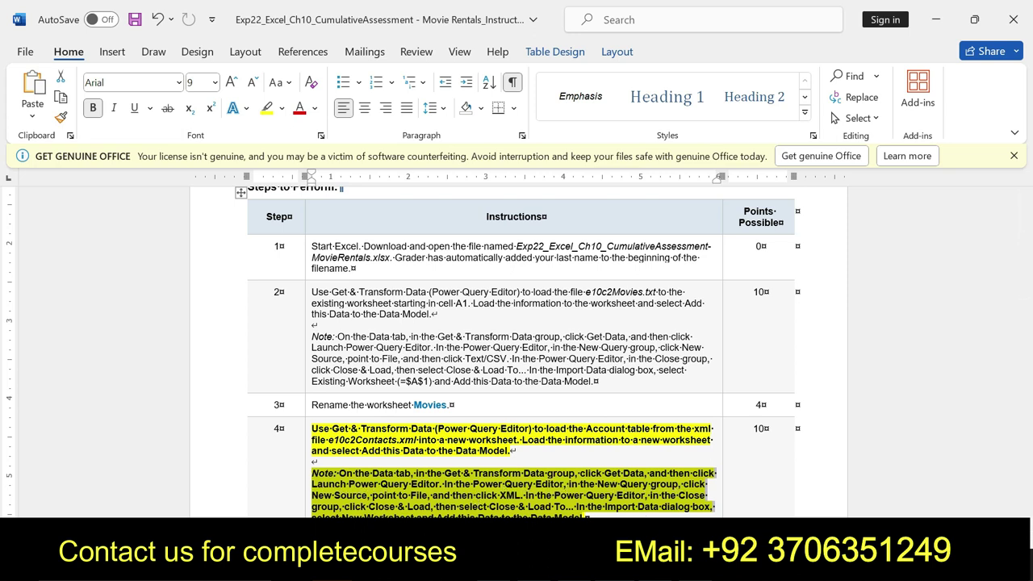
{"action": "key", "text": "alt+Tab"}
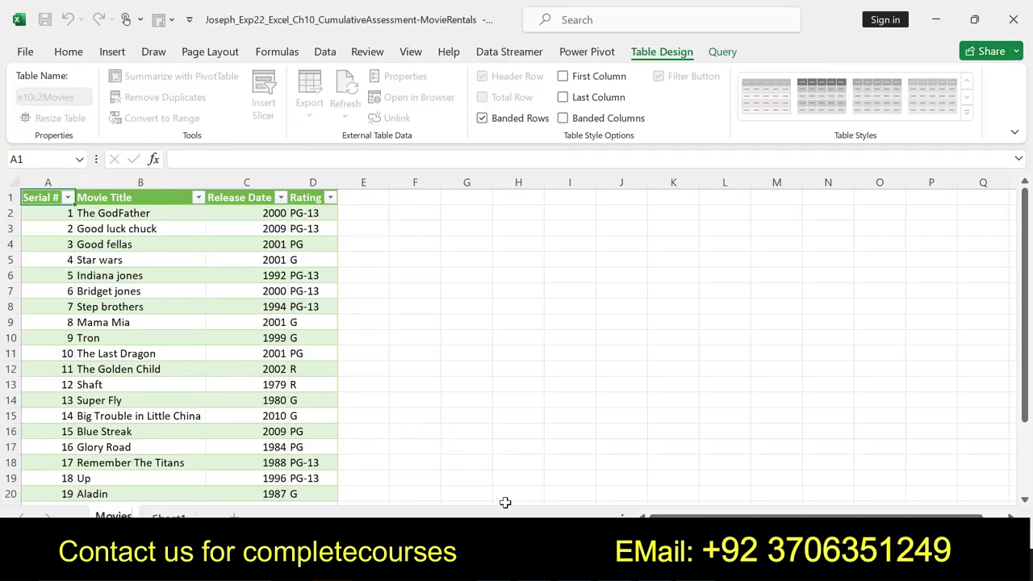
{"action": "key", "text": "alt+Tab"}
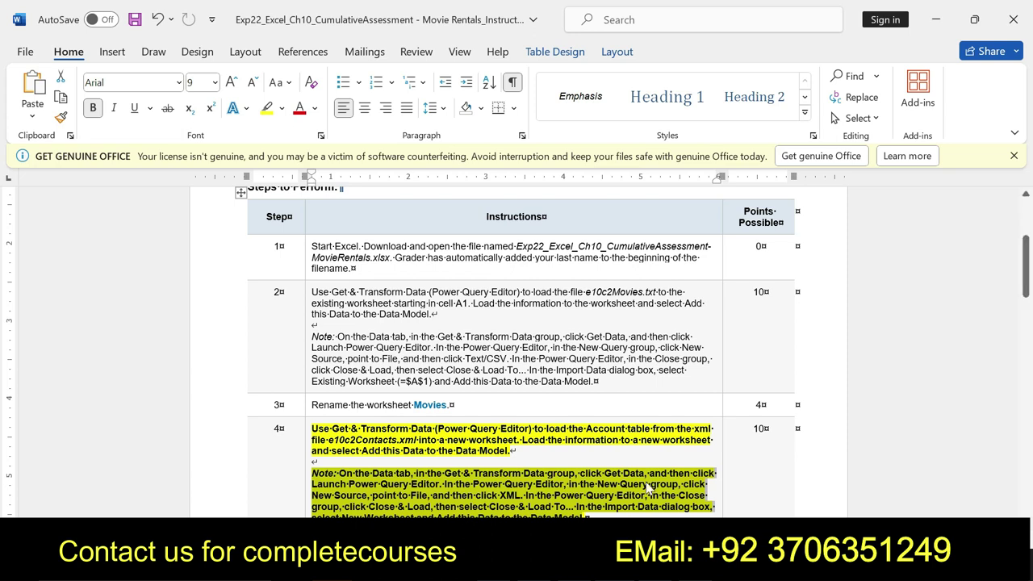
{"action": "left_click", "coordinate": [363, 484]}
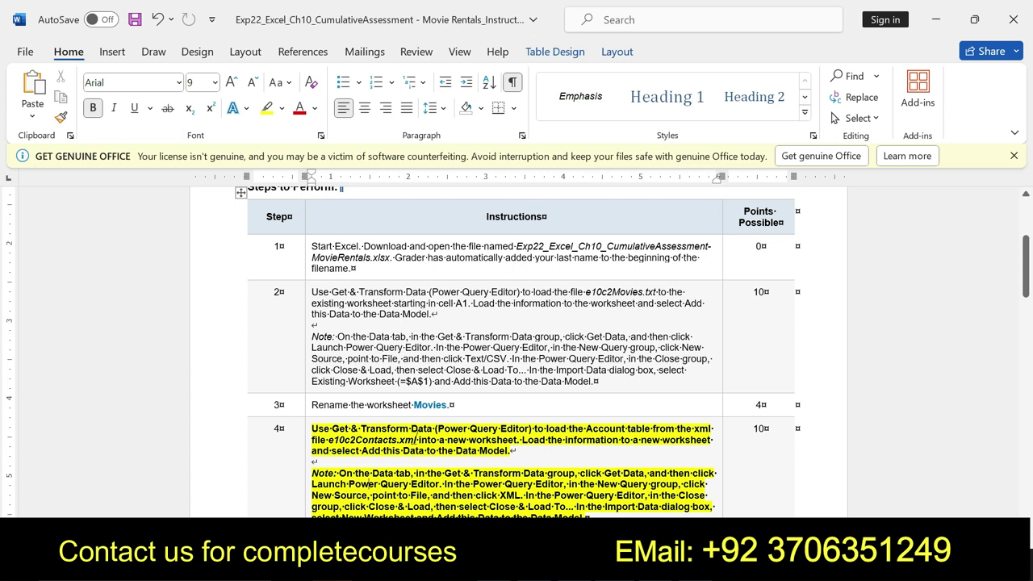
On Sheet1, start an XML import via Data > Get Data > From File > From XML.
{"action": "key", "text": "alt+Tab"}
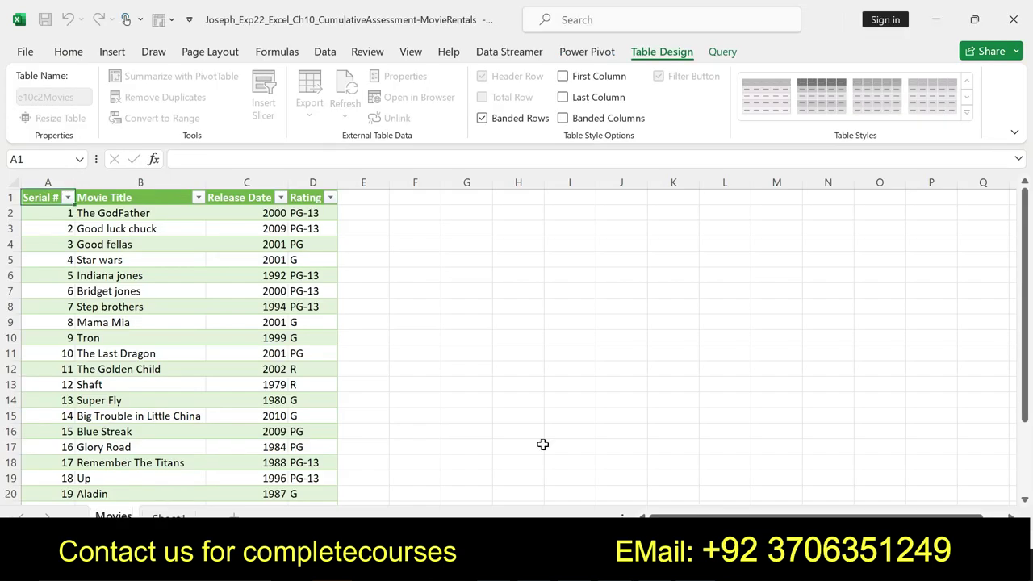
{"action": "left_click", "coordinate": [168, 517]}
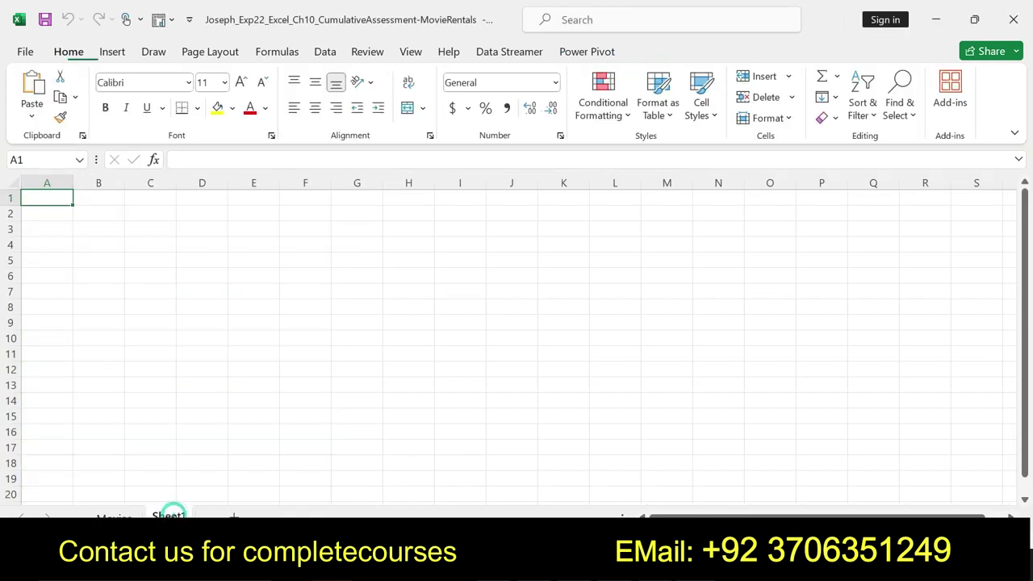
{"action": "left_click", "coordinate": [31, 105]}
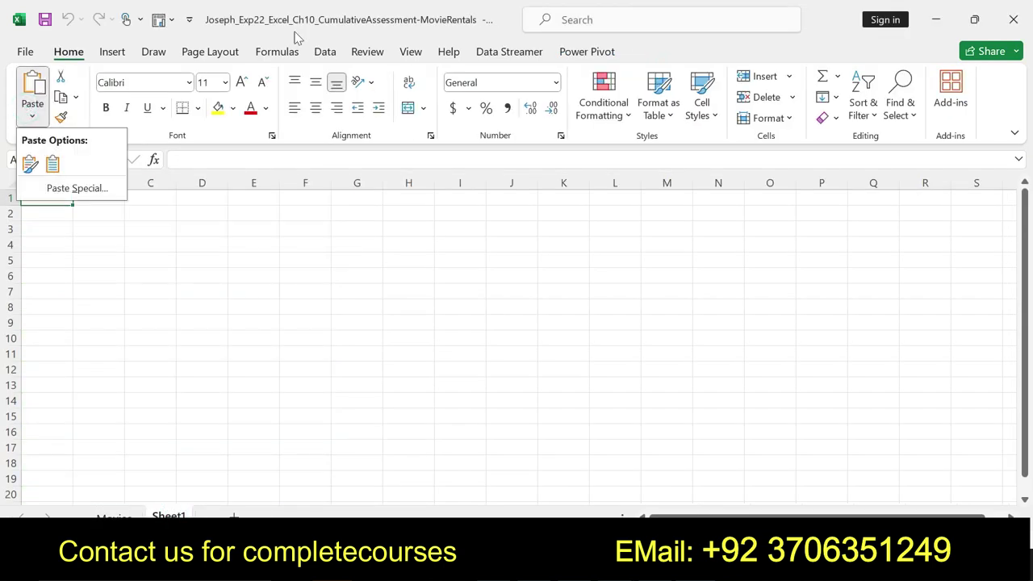
{"action": "left_click", "coordinate": [323, 51]}
{"action": "left_click", "coordinate": [31, 109]}
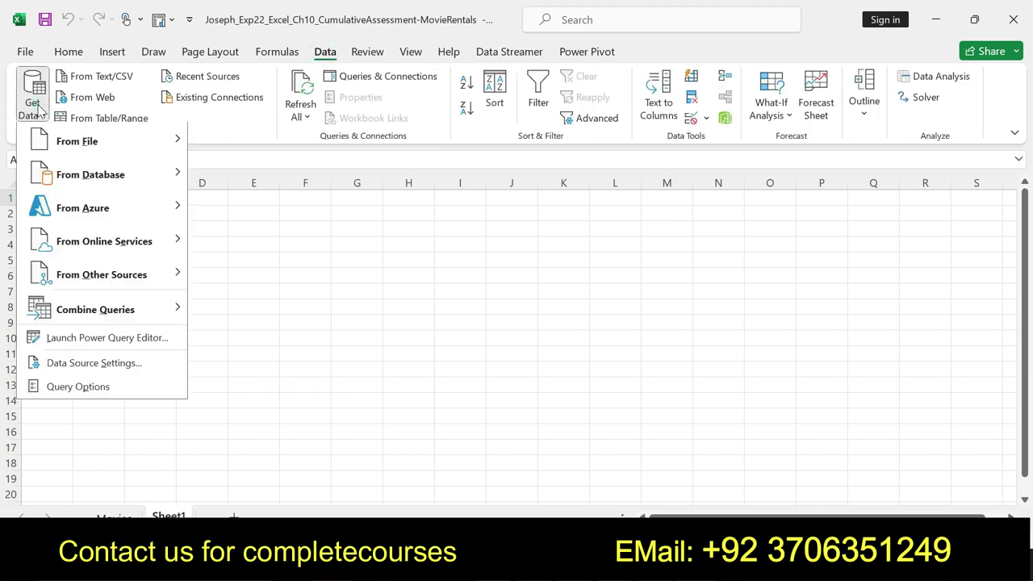
{"action": "mouse_move", "coordinate": [81, 177]}
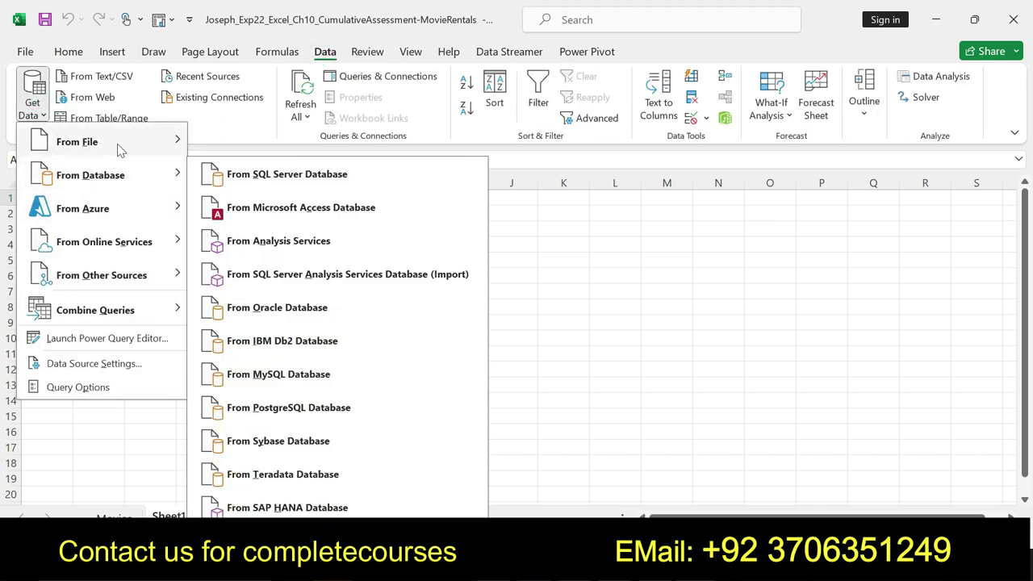
{"action": "mouse_move", "coordinate": [117, 146]}
{"action": "left_click", "coordinate": [259, 209]}
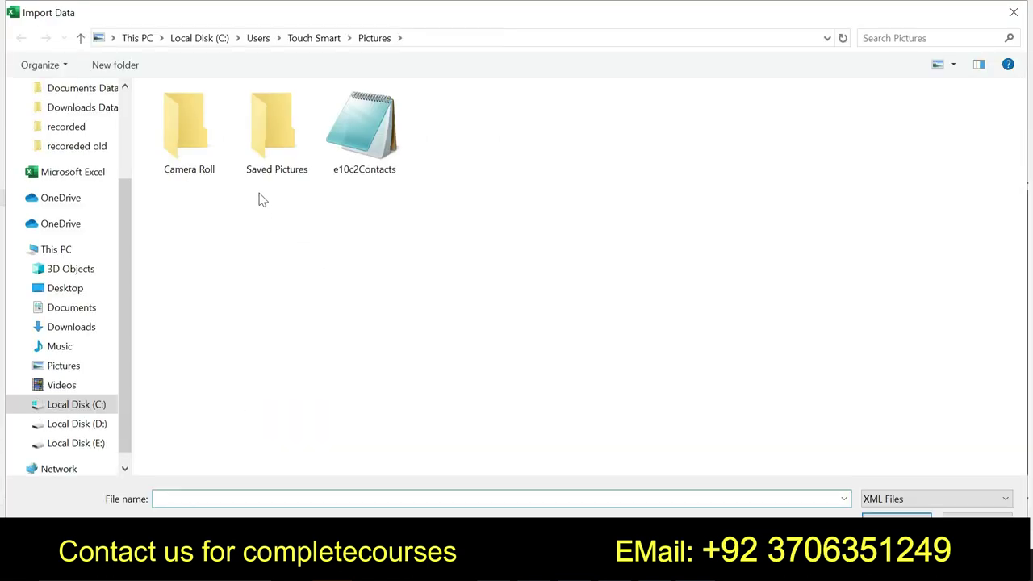
Open e10c2Contacts.xml, select it in Navigator and load it.
{"action": "left_click", "coordinate": [355, 178]}
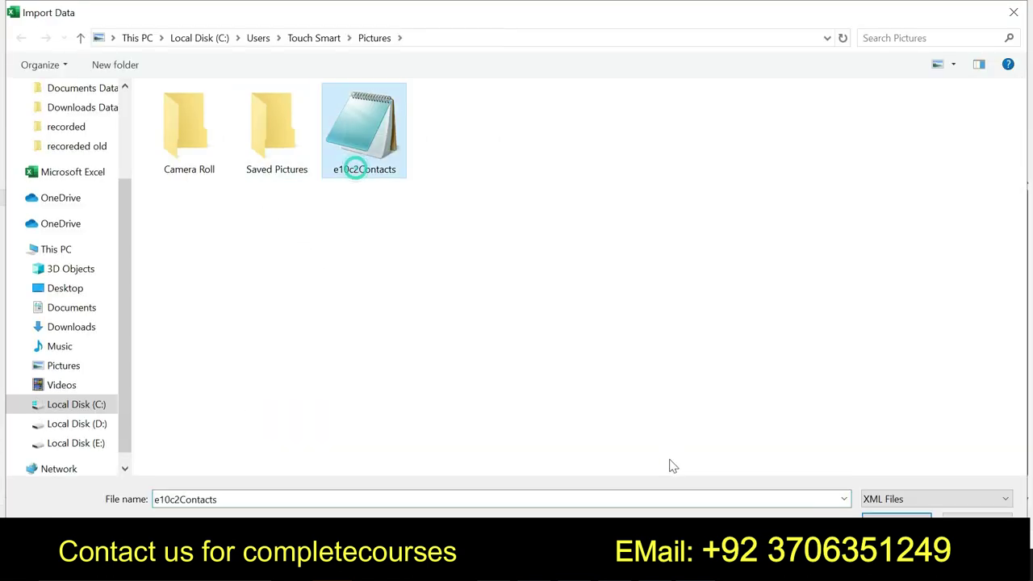
{"action": "left_click", "coordinate": [896, 517]}
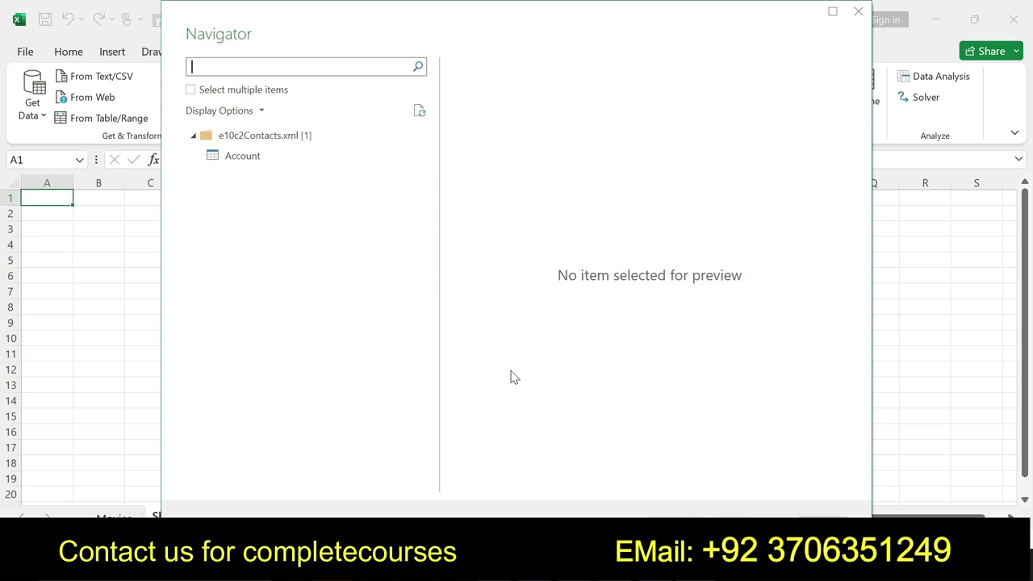
{"action": "left_click", "coordinate": [274, 139]}
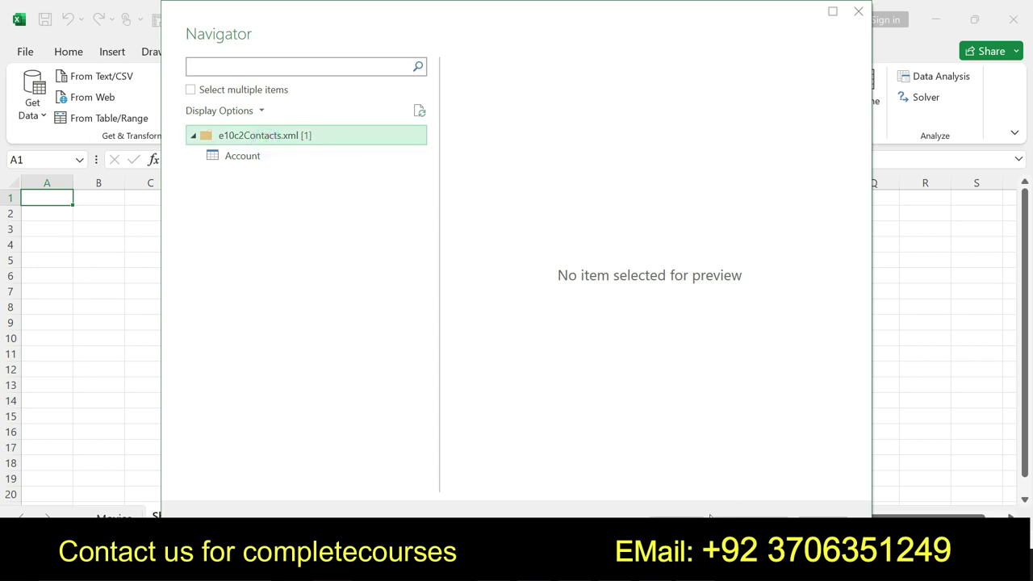
{"action": "left_click", "coordinate": [710, 517]}
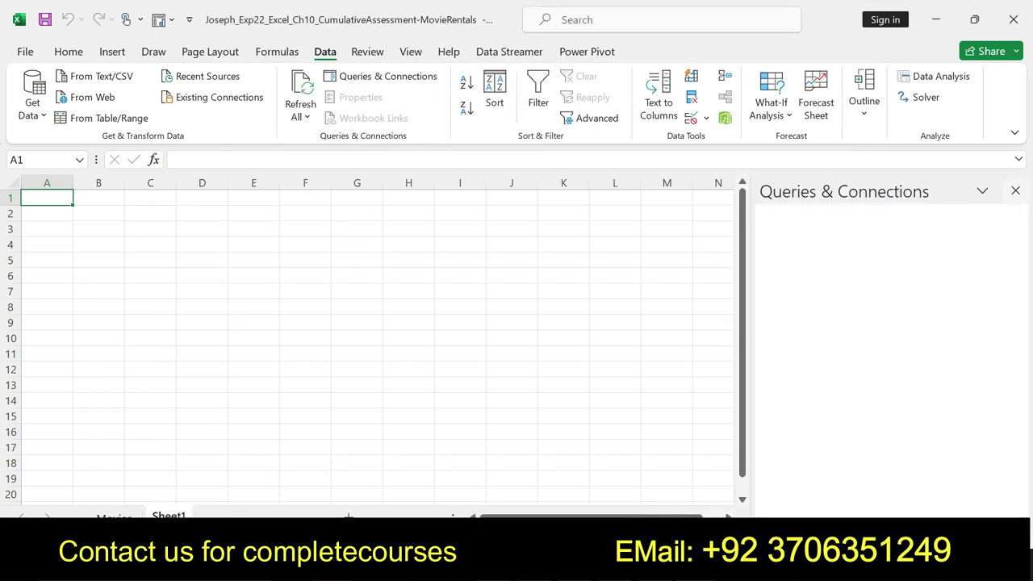